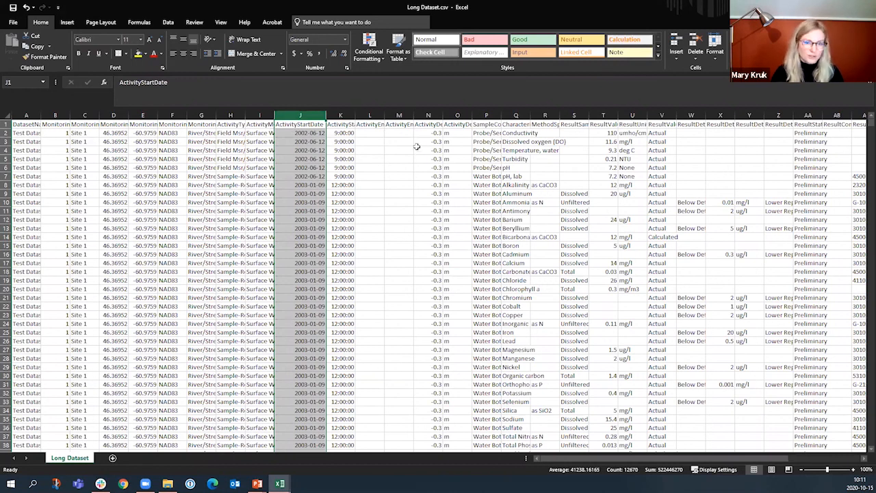
- Apply the custom number format mm/dd/yyyy to the ActivityStartDate column
key("ctrl+1")
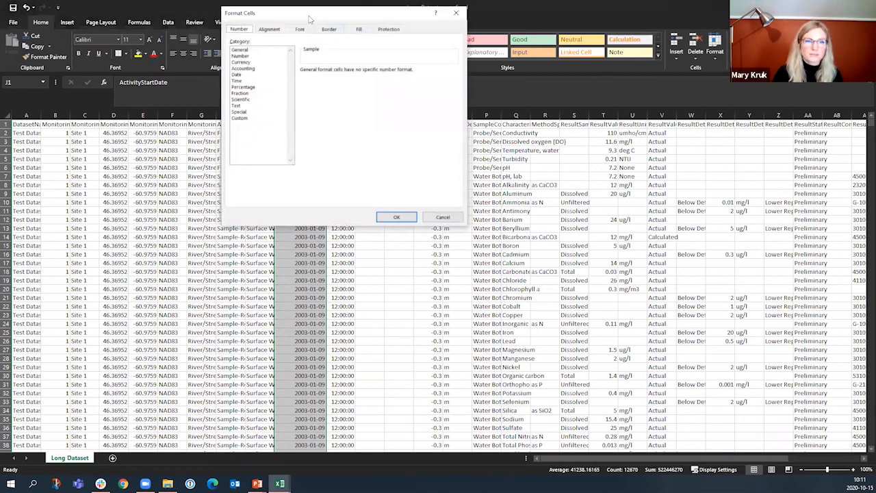
left_click_drag(307, 22, 335, 77)
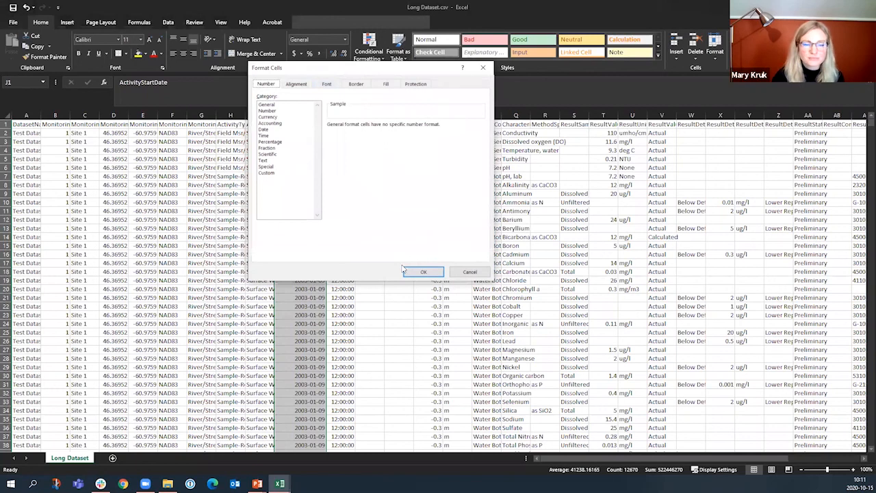
left_click(267, 130)
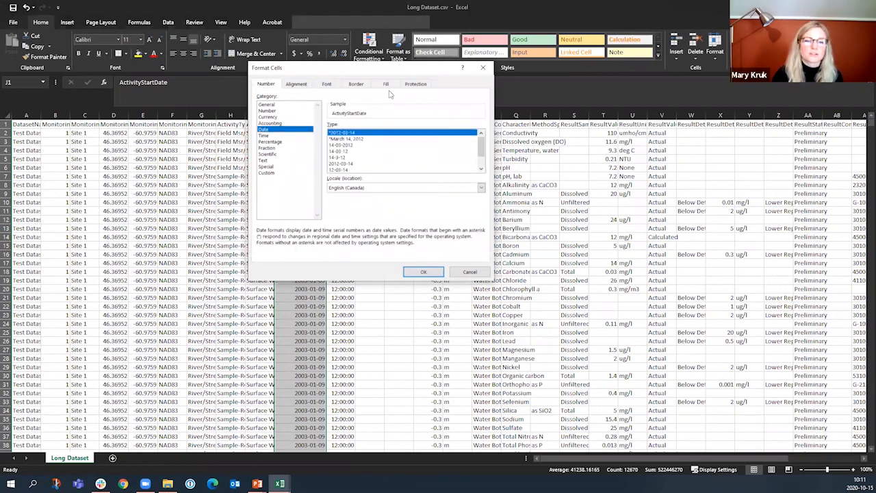
left_click_drag(416, 71, 506, 86)
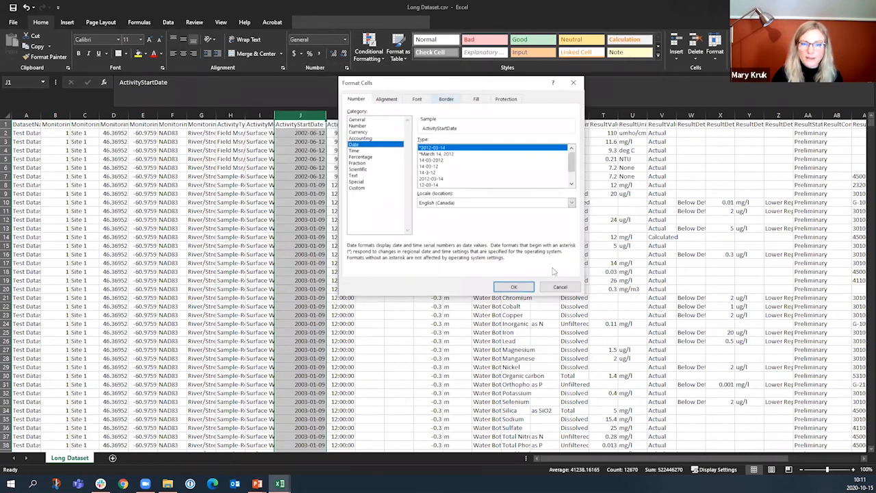
mouse_move(571, 164)
left_mouse_down()
mouse_move(574, 179)
mouse_move(573, 158)
mouse_move(573, 176)
left_mouse_up()
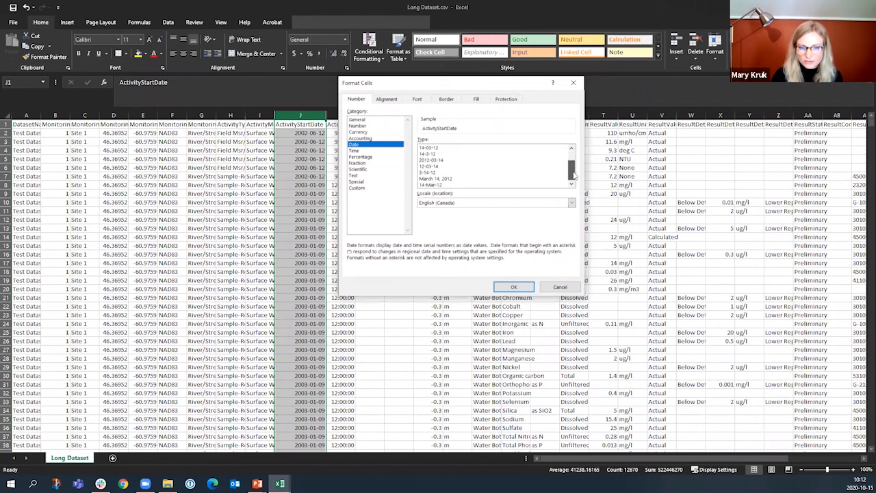
left_click_drag(573, 172, 573, 160)
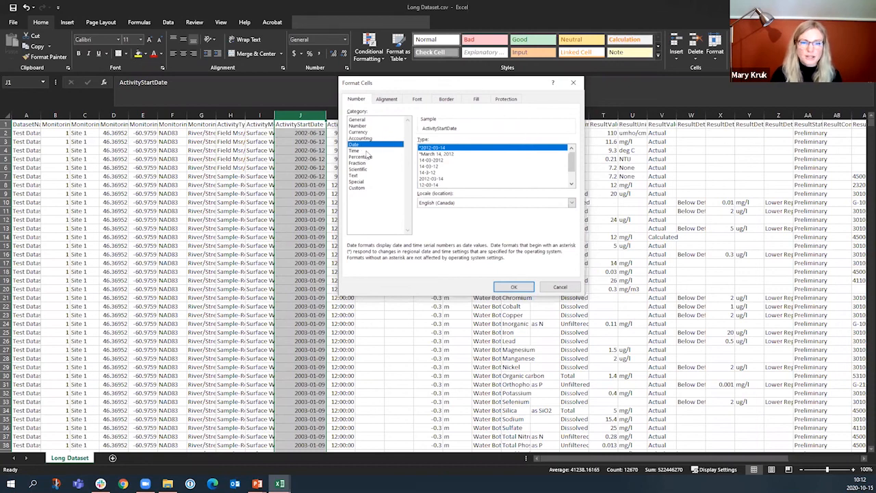
left_click(356, 188)
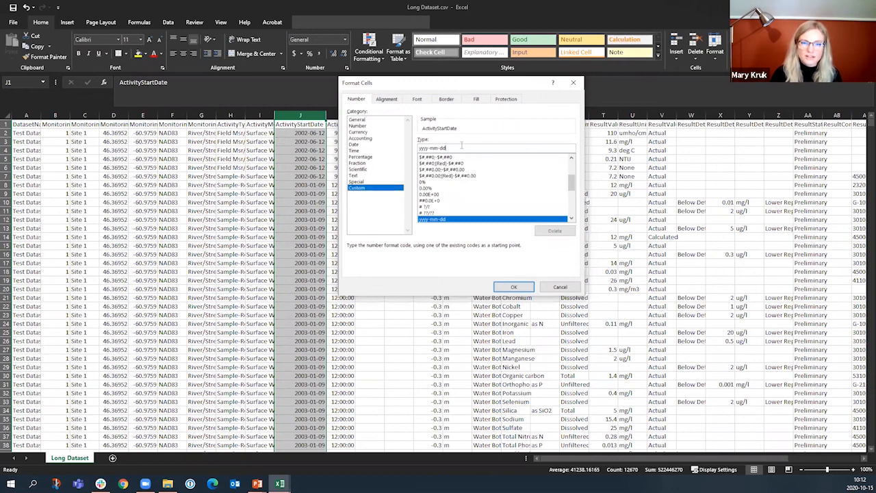
left_click_drag(543, 147, 367, 144)
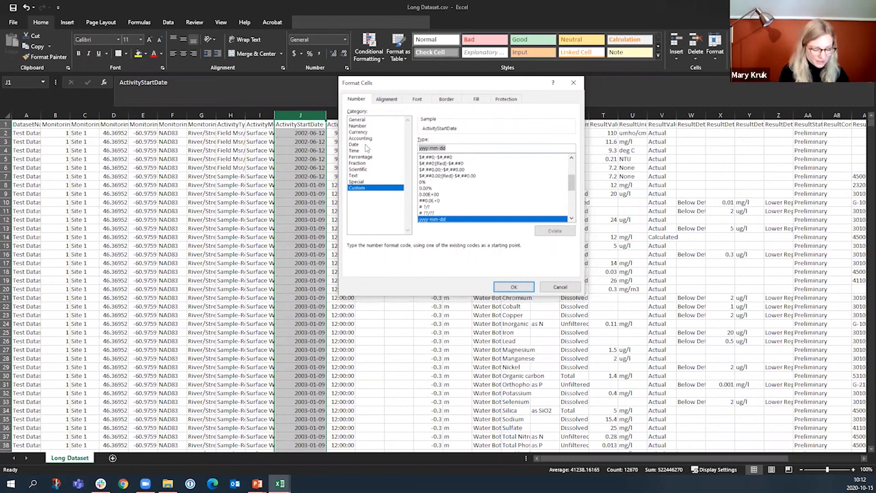
type("mm/dd/yyyy")
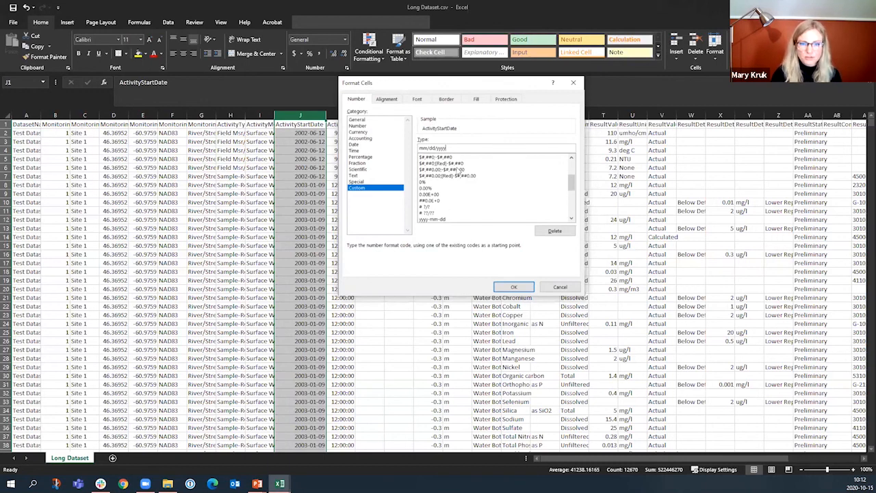
left_click(519, 287)
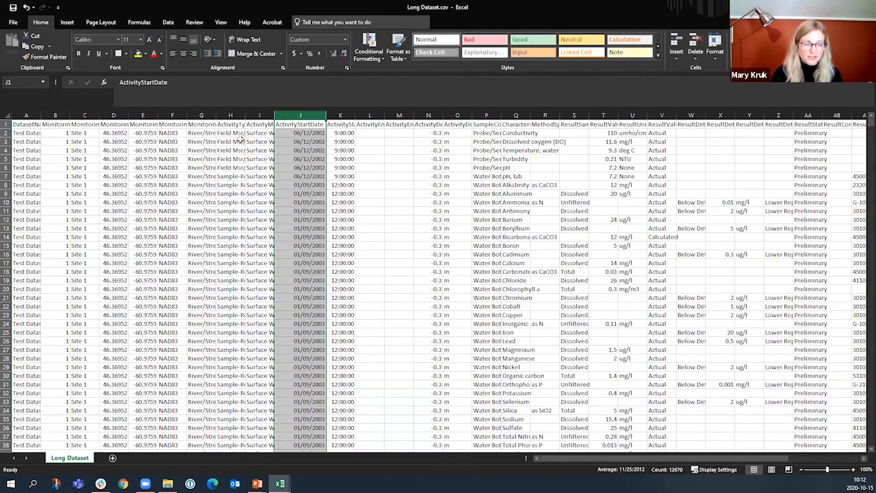
- Format the MonitoringLocationLatitude column as Number with 2 decimal places
left_click(113, 114)
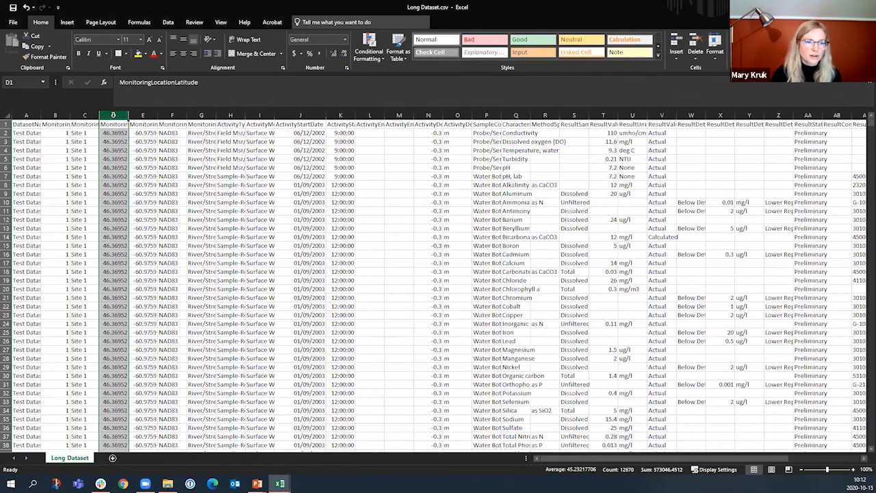
right_click(113, 117)
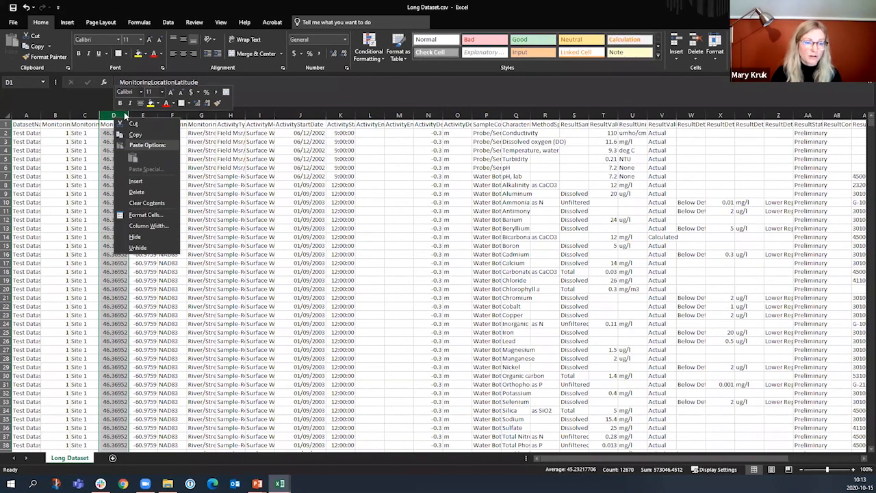
left_click(142, 217)
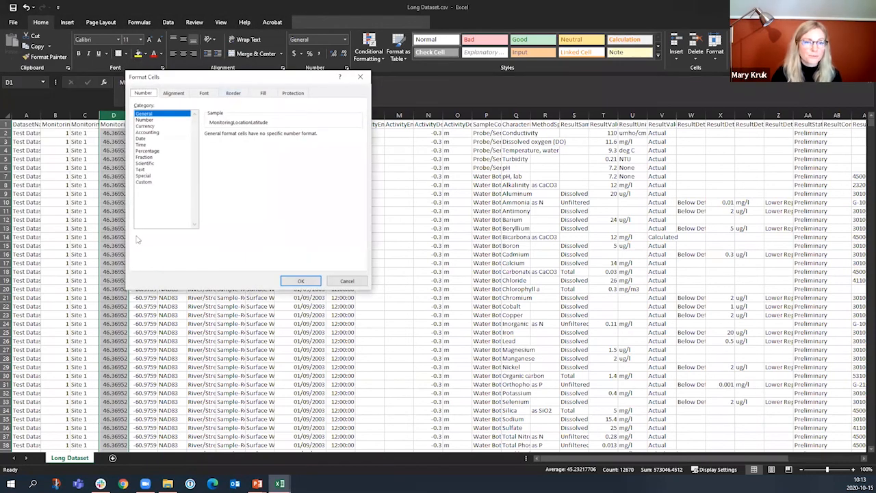
left_click(145, 120)
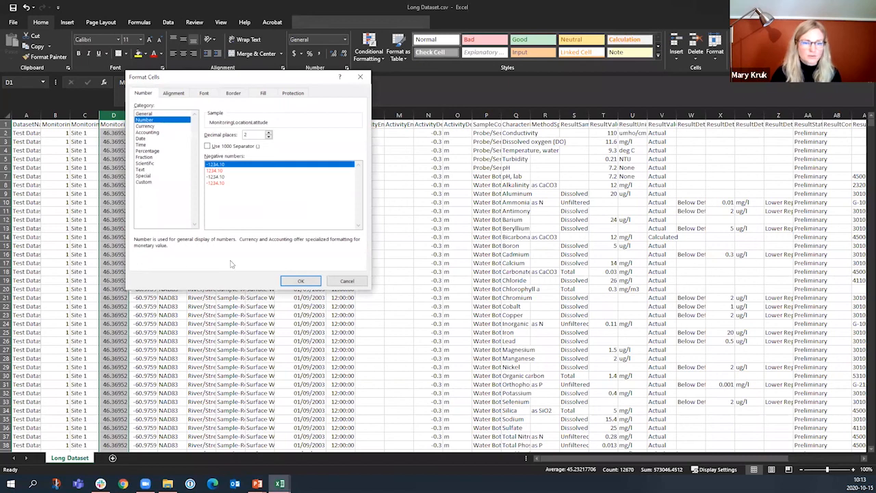
left_click(301, 280)
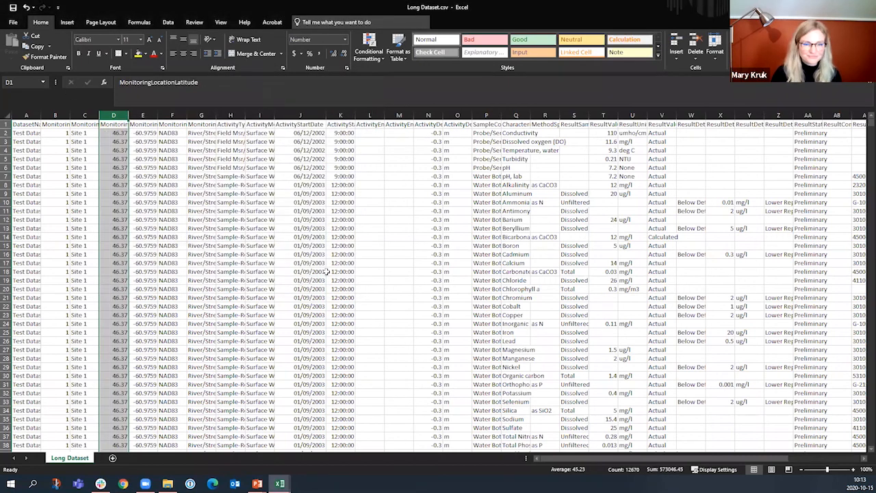
- Try the Text cell format on the ActivityStartDate column, and undo that format change
left_click(299, 114)
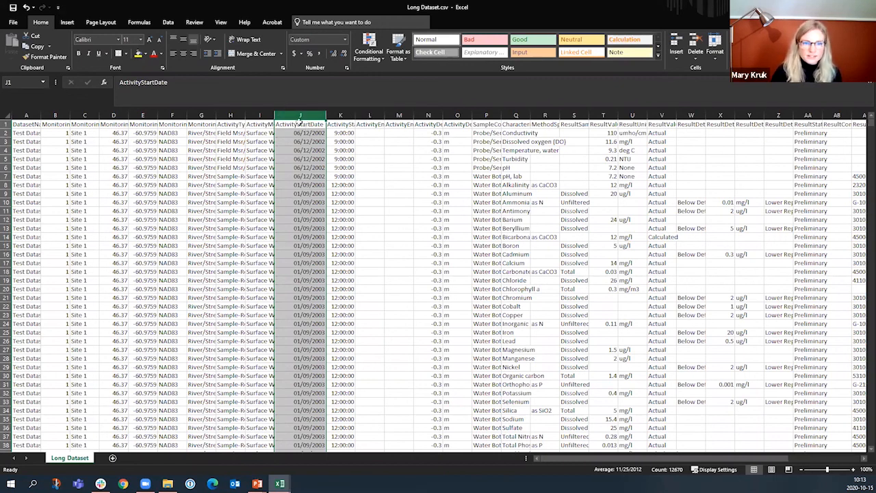
right_click(295, 117)
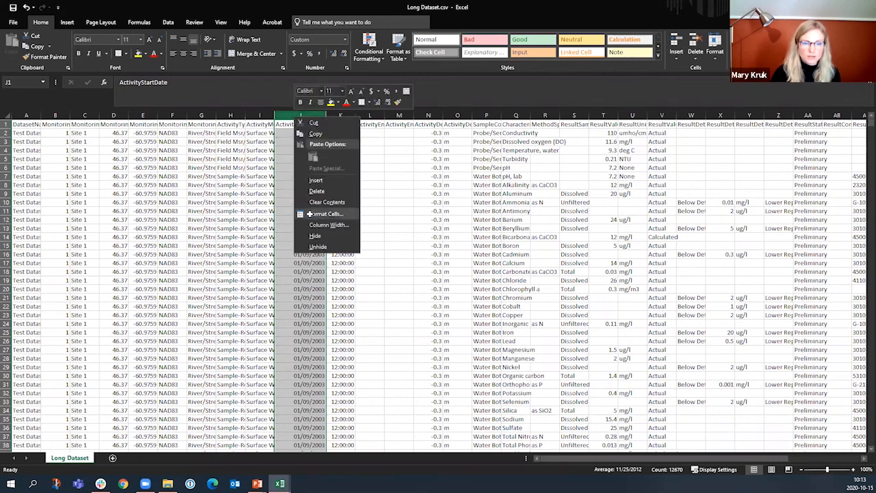
left_click(312, 214)
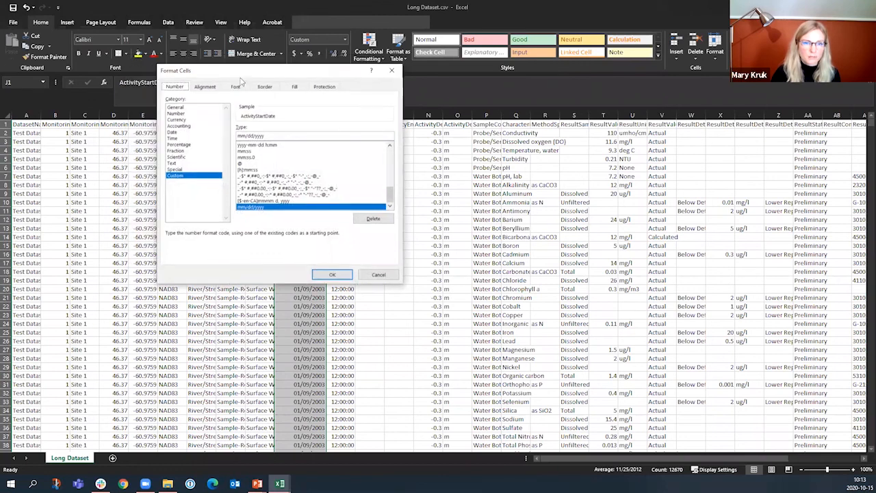
left_click(177, 164)
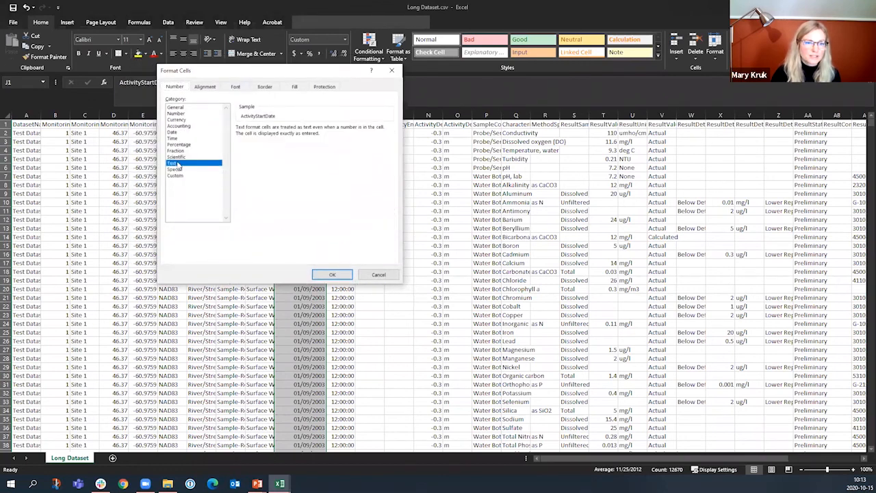
left_click(331, 275)
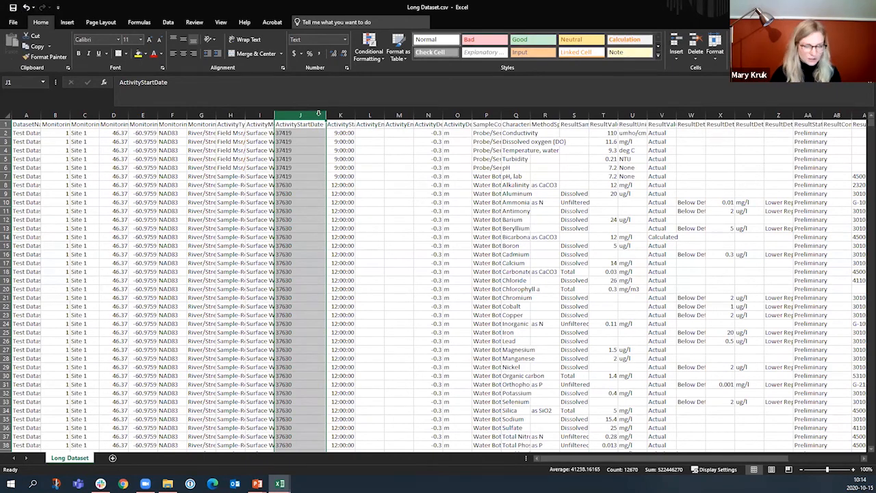
key("ctrl+z")
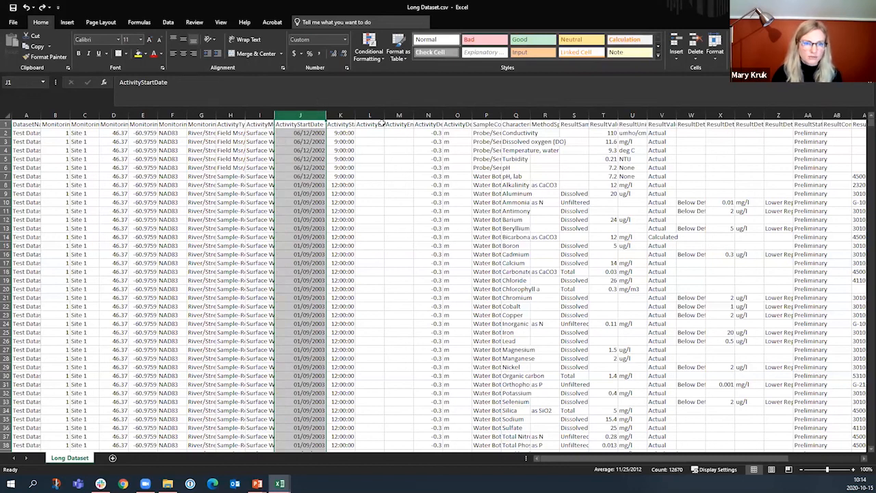
- Convert the ActivityStartDate column to text with Text to Columns, using Delimited with no delimiters and the Text data format
left_click(168, 22)
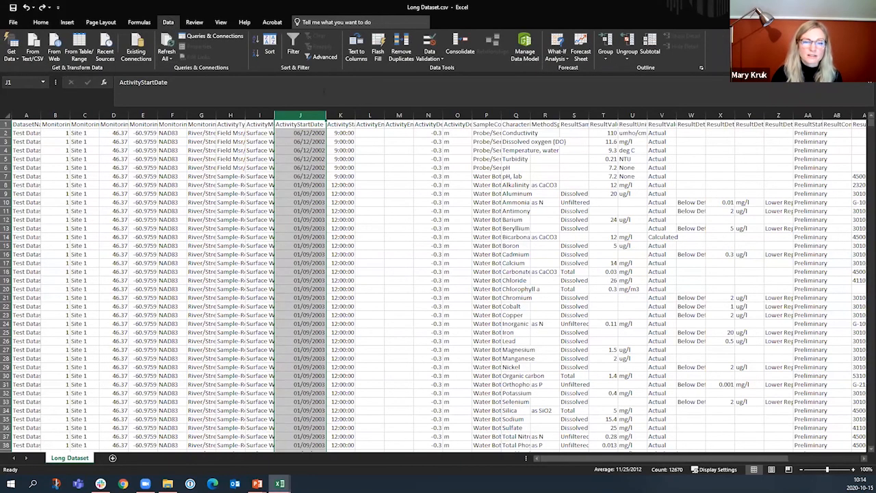
left_click(358, 55)
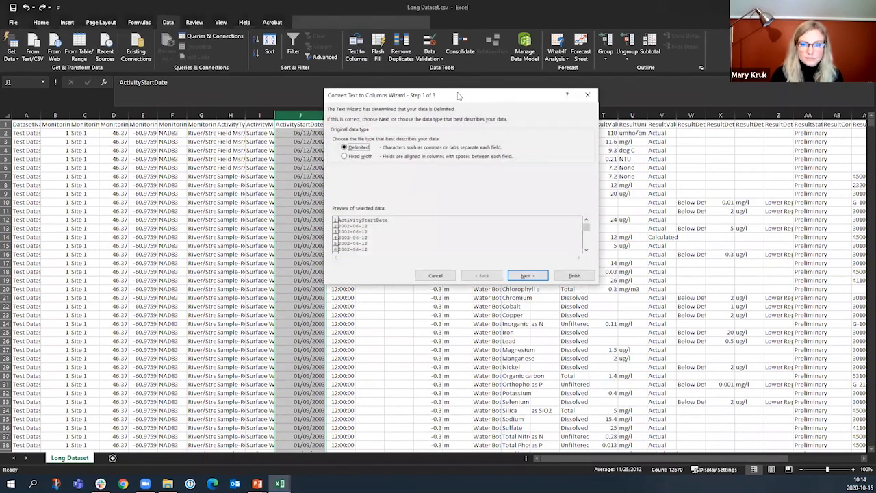
left_click_drag(458, 96, 463, 100)
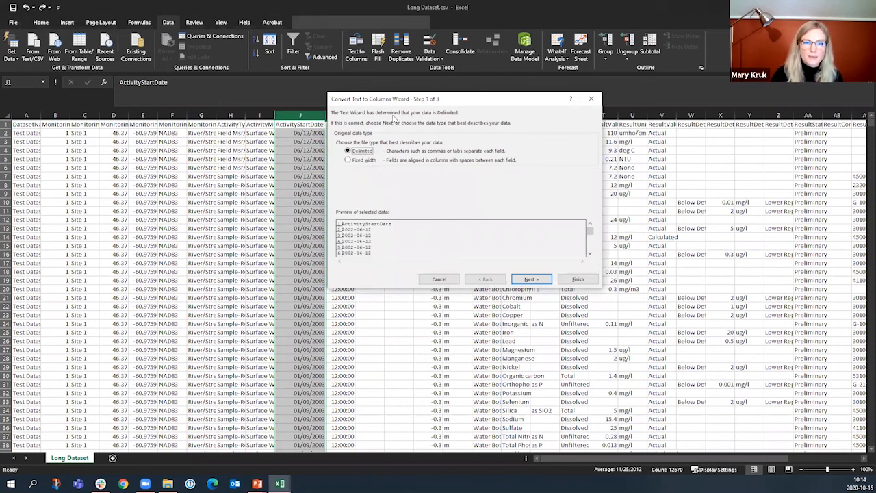
left_click_drag(387, 97, 420, 91)
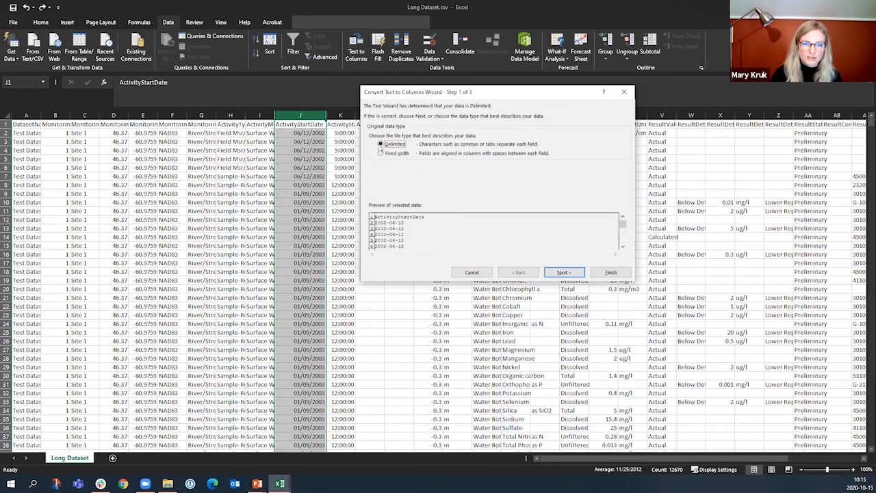
left_click(559, 274)
left_click(372, 128)
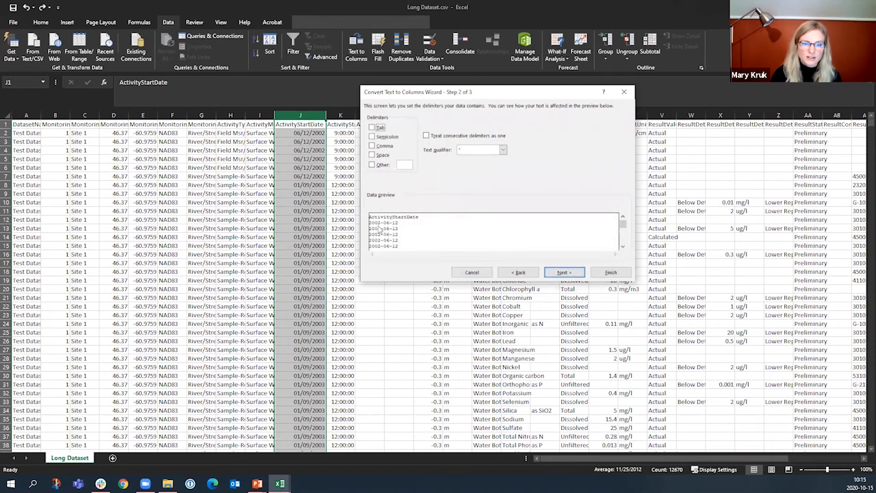
left_click(563, 272)
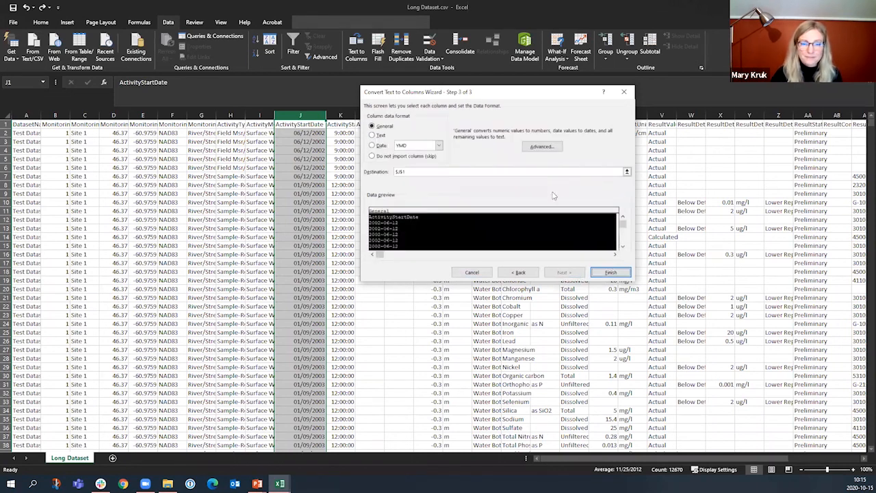
left_click(371, 136)
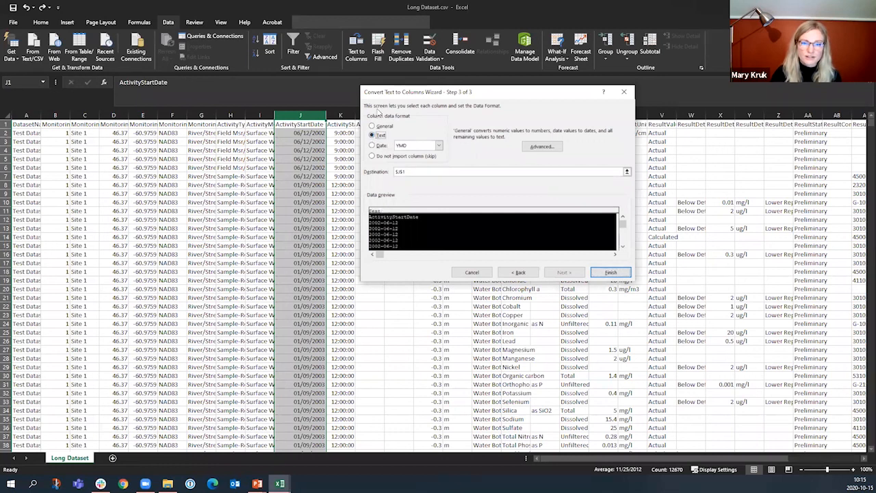
left_click(602, 272)
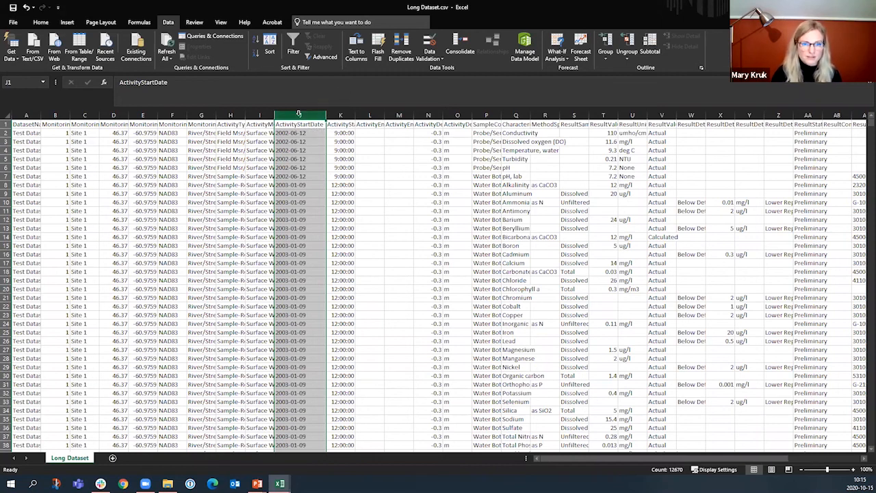
- Convert the text ActivityStartDate column back to dates with Text to Columns, using Delimited and the Date format YMD
left_click(357, 48)
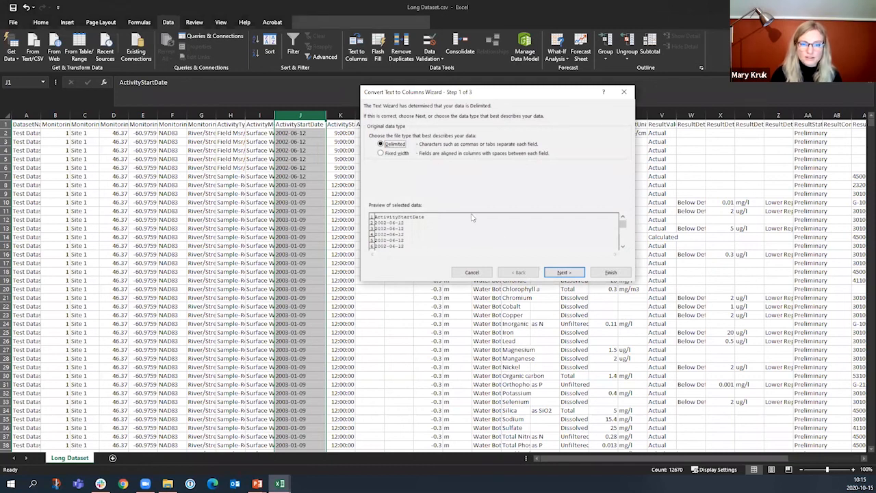
left_click(562, 273)
left_click(563, 273)
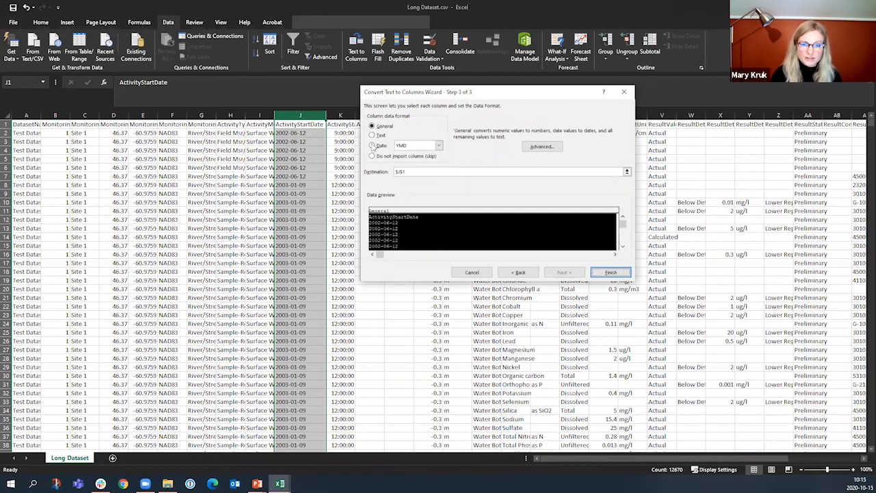
left_click(372, 146)
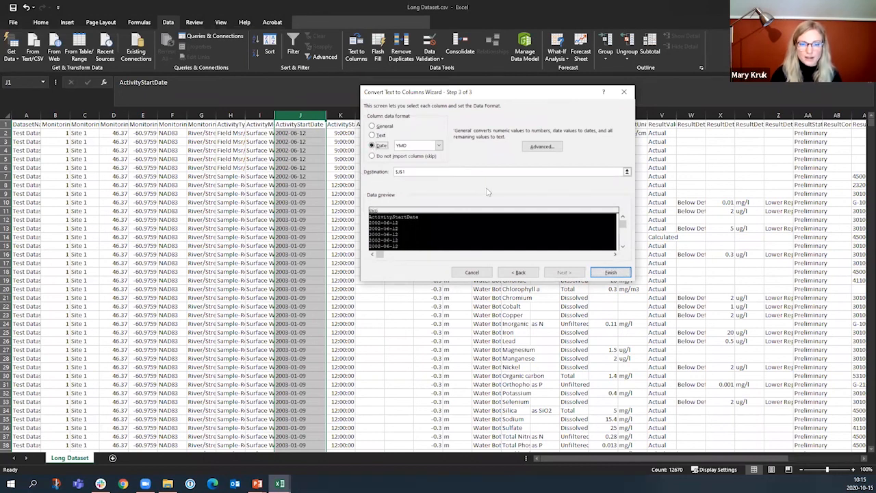
left_click(438, 146)
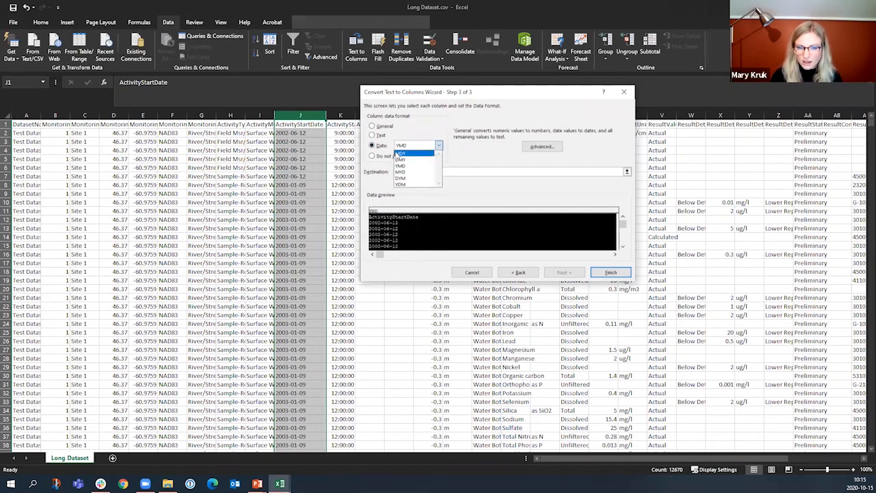
left_click(414, 147)
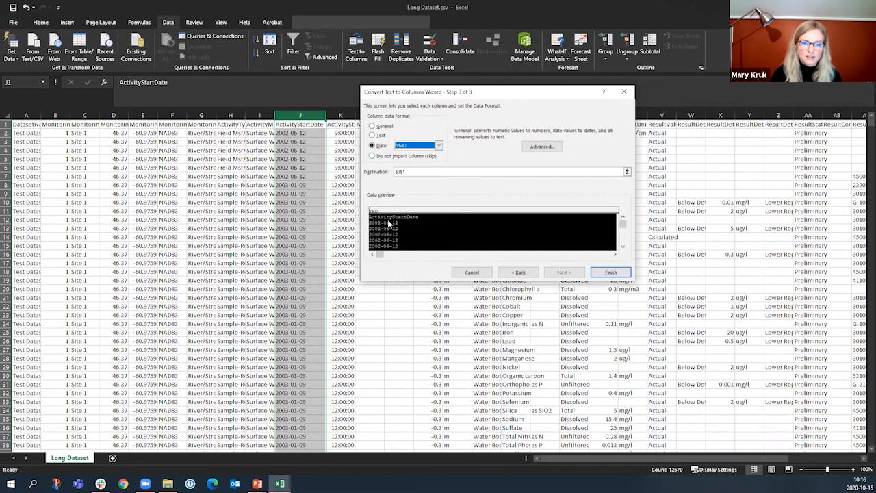
left_click(439, 146)
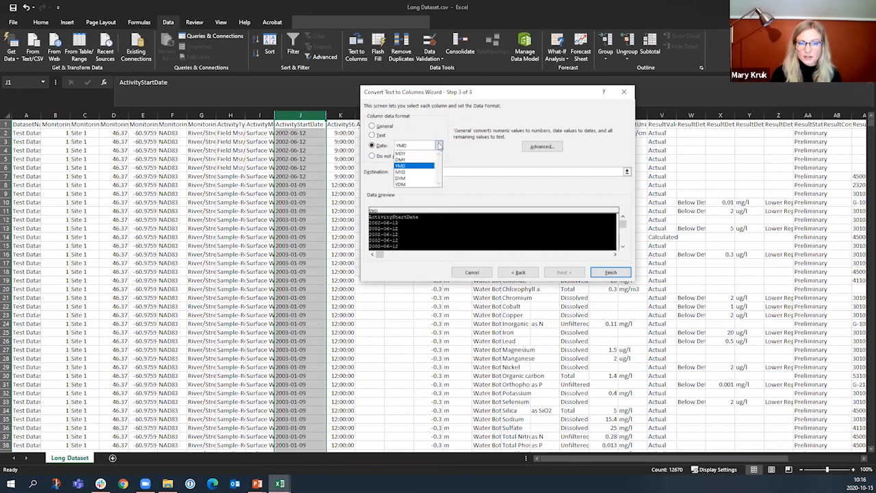
left_click(402, 165)
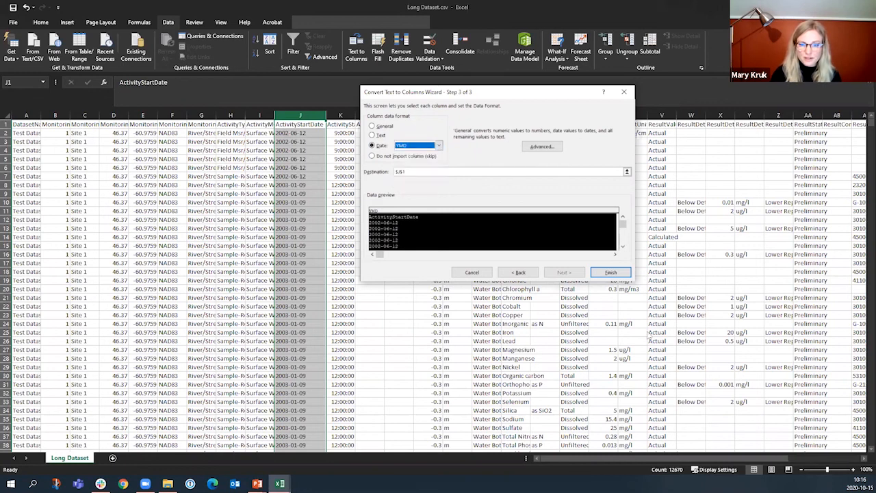
left_click(609, 273)
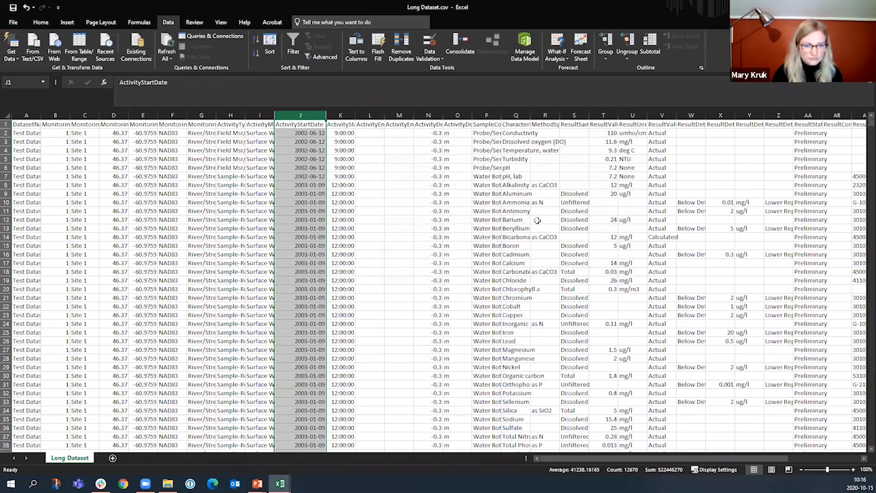
- Switch to the PowerPoint slide show with the 'Long' dataset examples
key("alt+Tab")
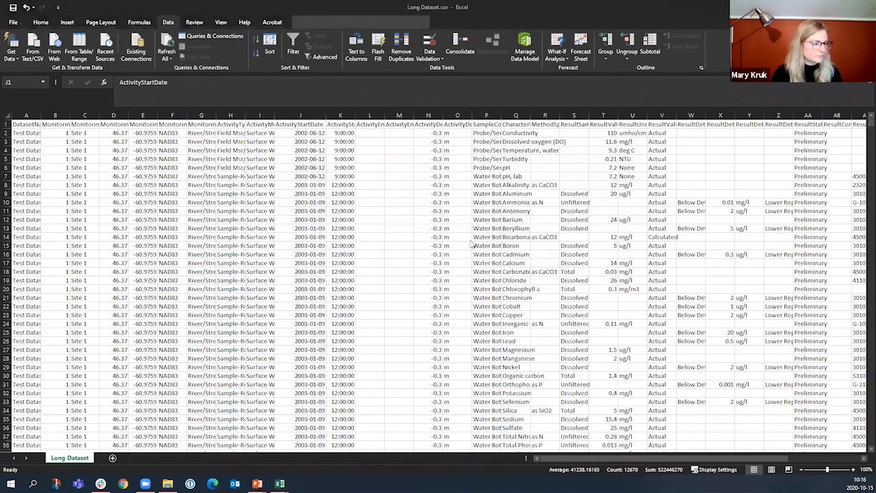
key("alt+Tab")
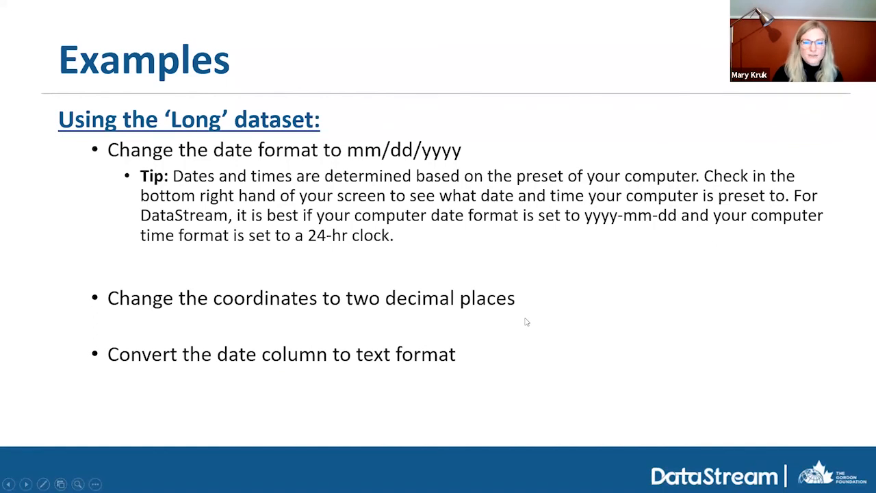
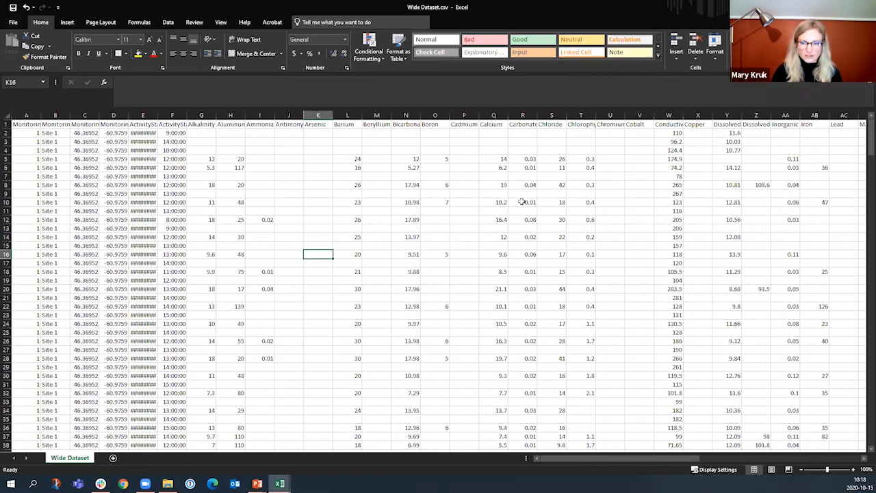
- Set up a Between conditional formatting rule on the pH column with limits 6.5 and 9
left_click_drag(554, 462, 669, 464)
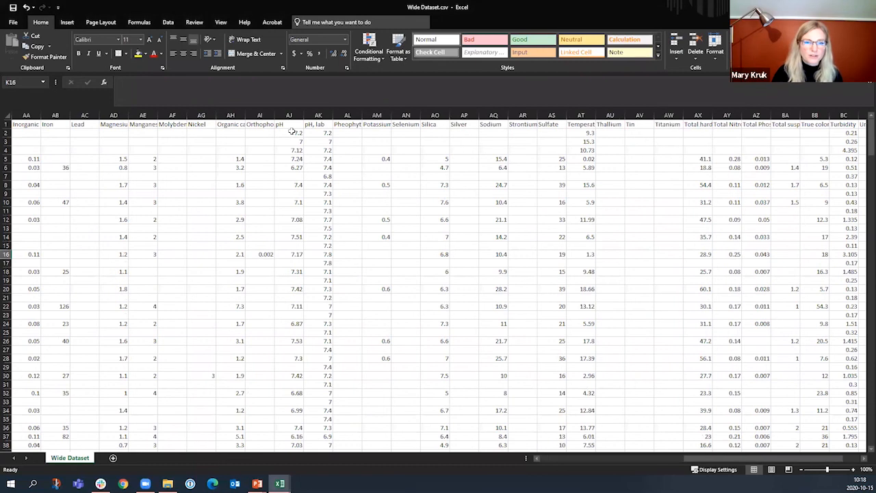
left_click(289, 115)
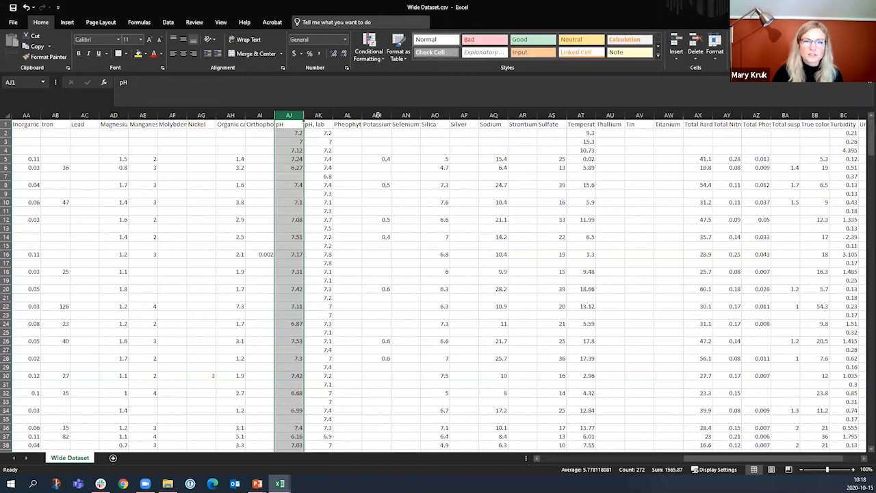
left_click(367, 60)
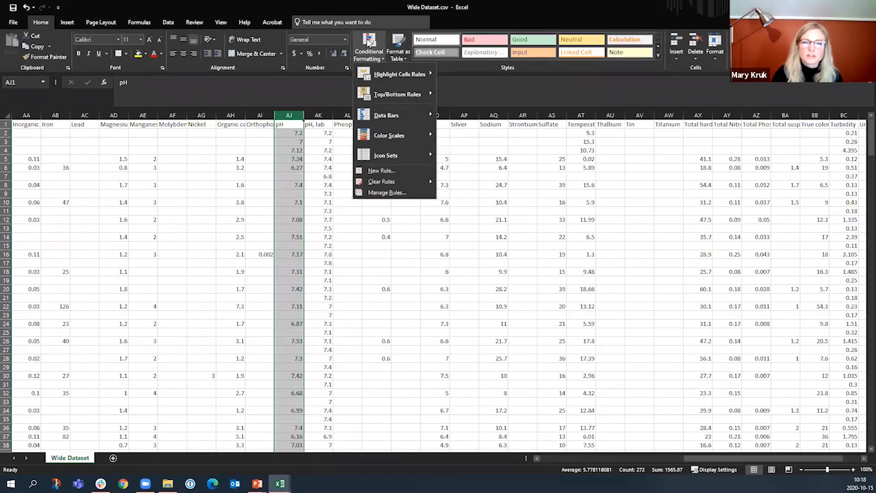
mouse_move(392, 75)
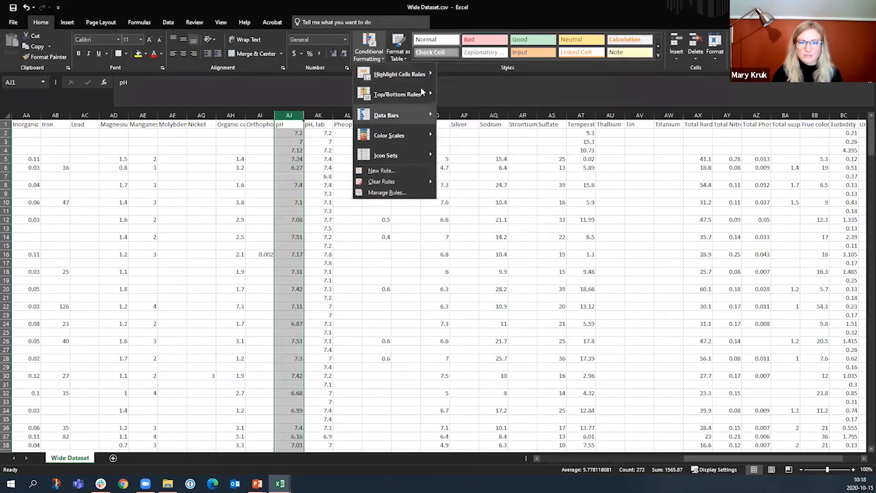
mouse_move(421, 91)
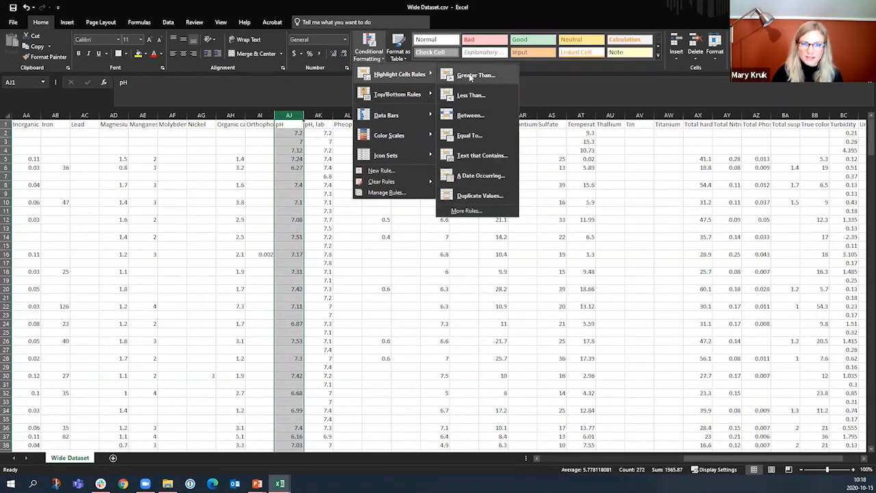
left_click(470, 116)
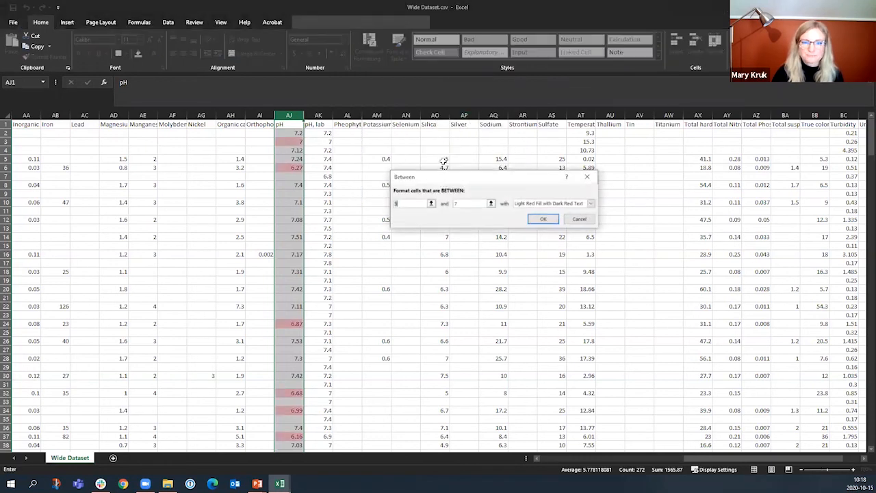
type("6.5")
key("Tab")
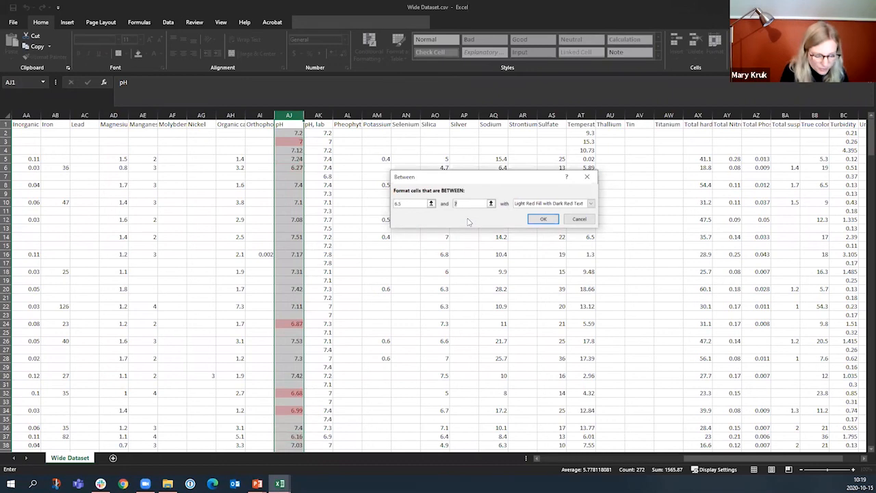
type("8")
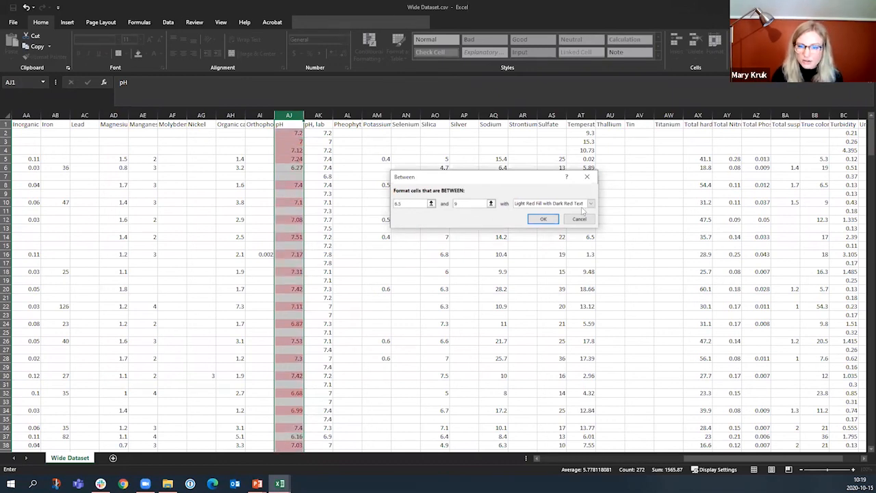
- Apply the pH rule with Green Fill with Dark Green Text and review the highlighted values
left_click(583, 204)
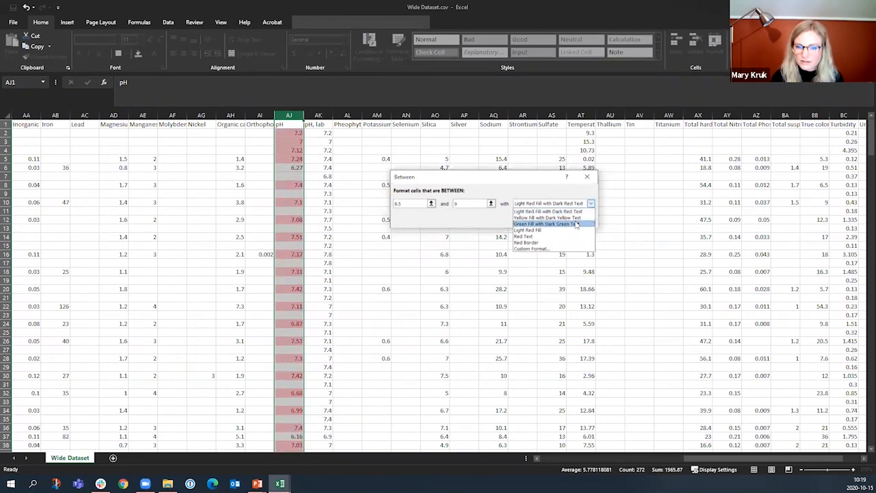
left_click(555, 224)
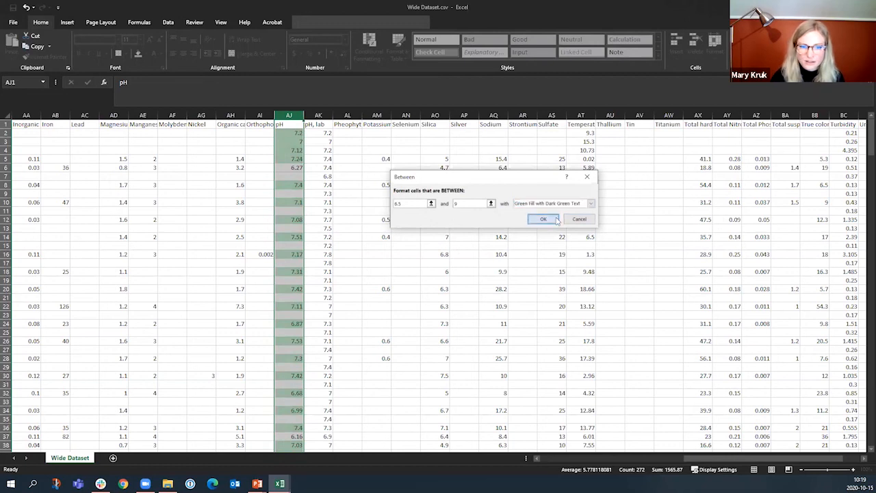
left_click(553, 222)
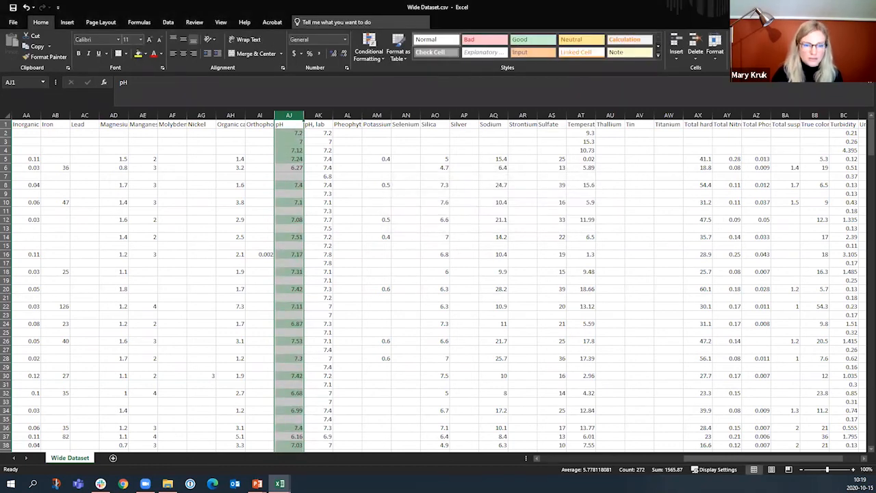
scroll(308, 399, "down", 4)
scroll(307, 398, "up", 4)
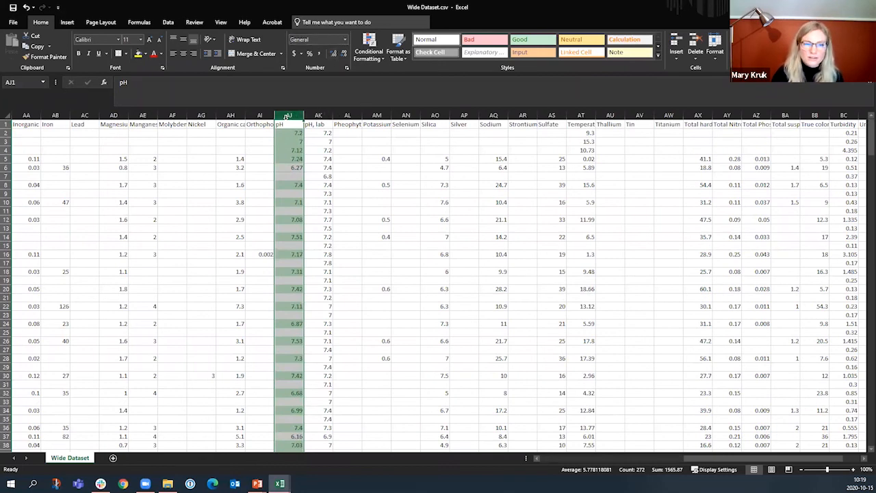
- Try a new formatting rule on the pH column for cell values not between 6.5 and 9
left_click(368, 47)
mouse_move(364, 77)
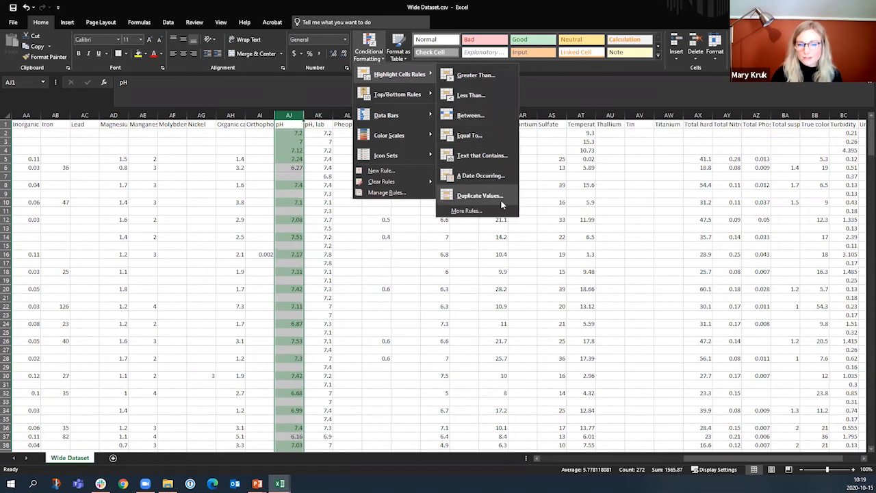
left_click(465, 210)
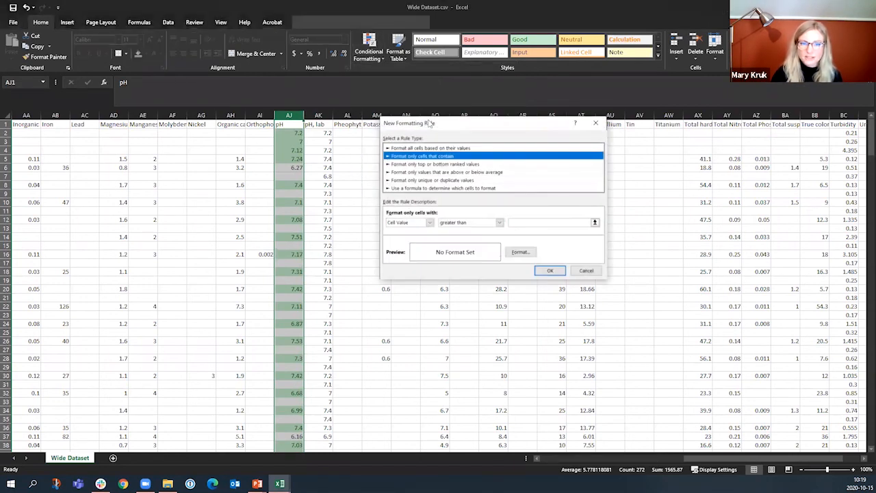
left_click_drag(429, 123, 26, 213)
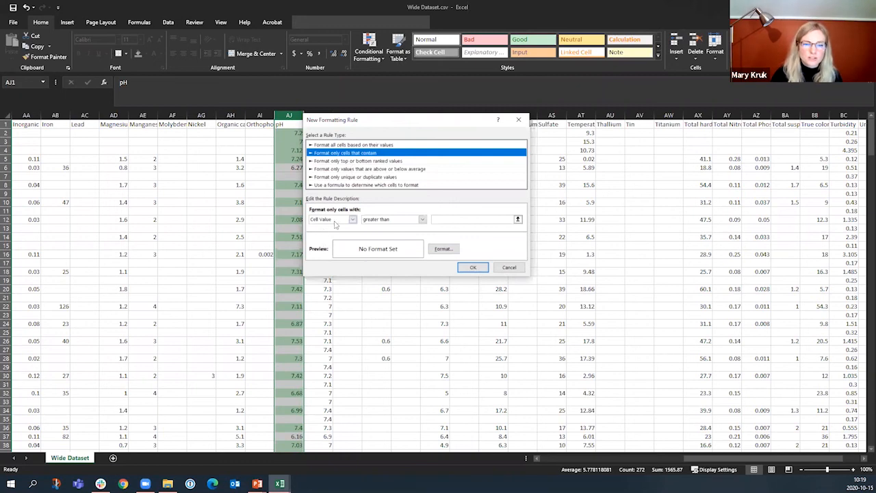
left_click(390, 220)
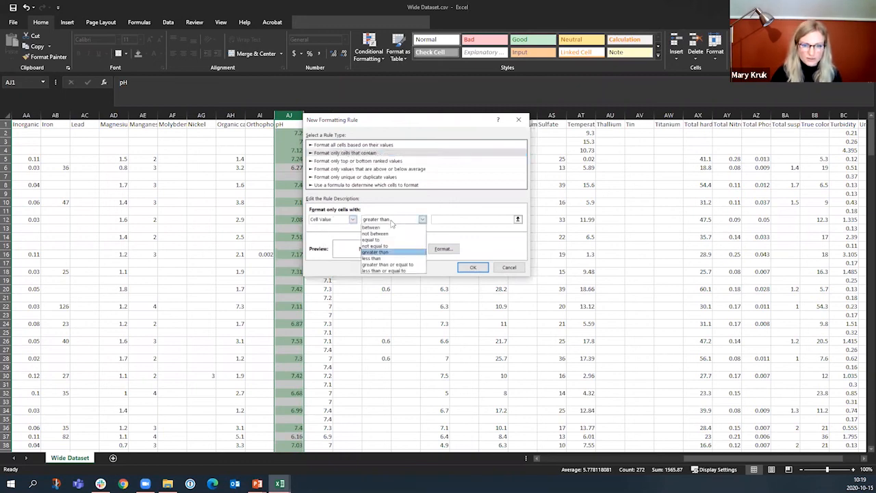
left_click(377, 234)
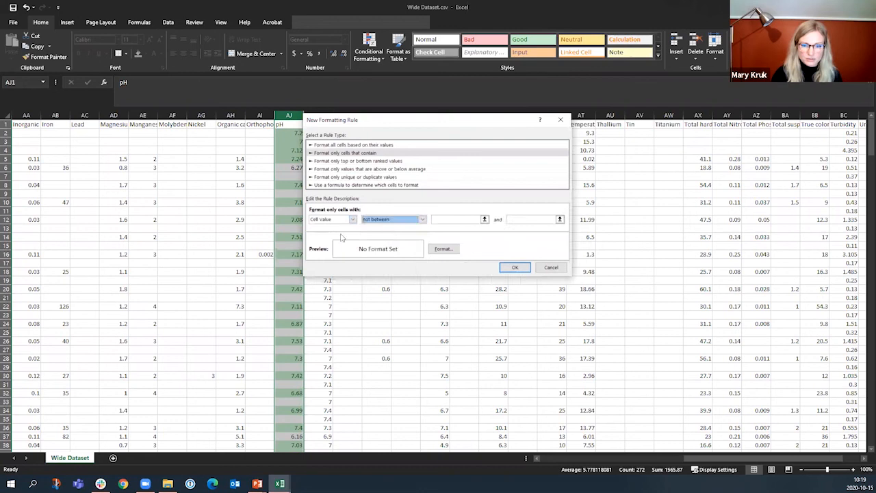
left_click(452, 220)
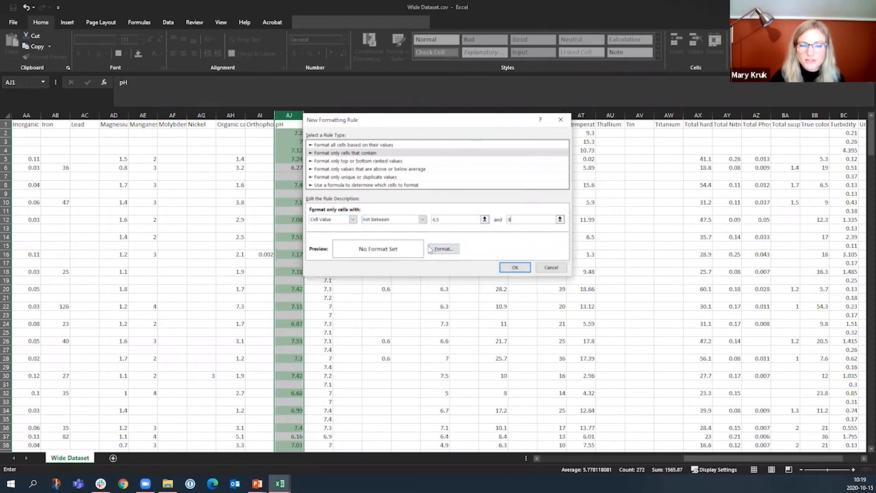
- Try a red fill for the pH values matching the not-between rule, and undo the applied rule
left_click(443, 249)
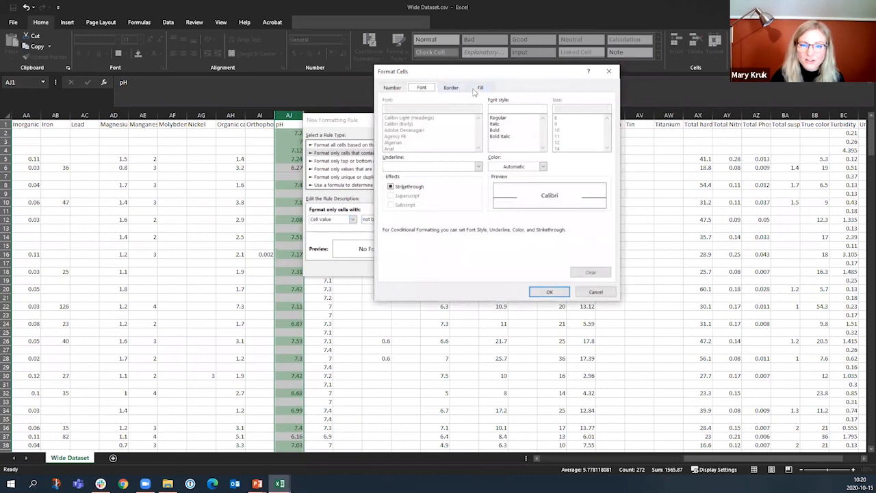
left_click(477, 89)
left_click(399, 175)
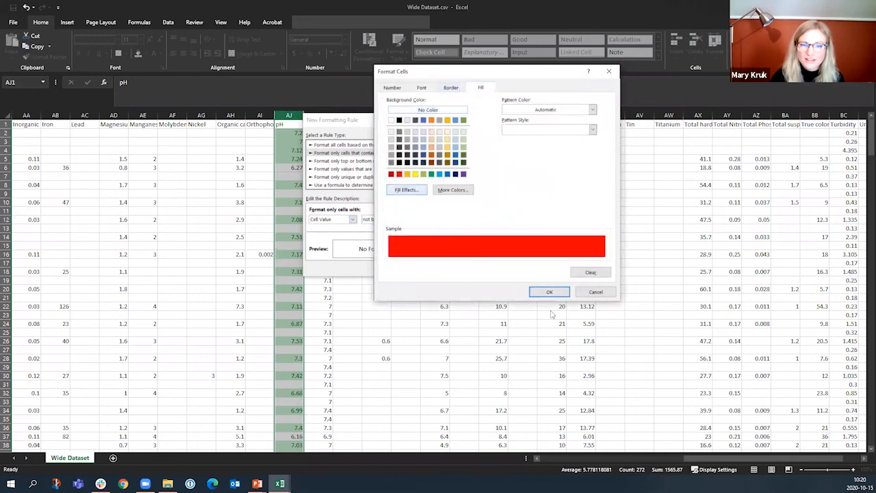
left_click(549, 292)
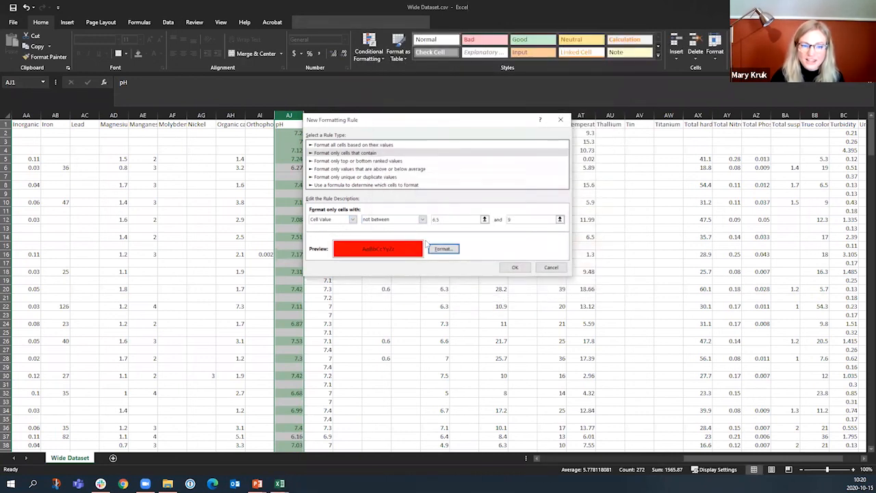
left_click(514, 267)
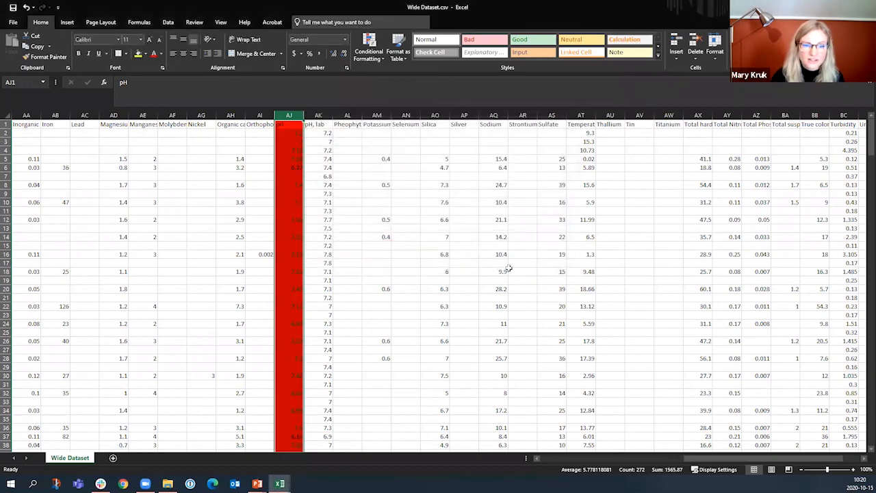
key("ctrl+z")
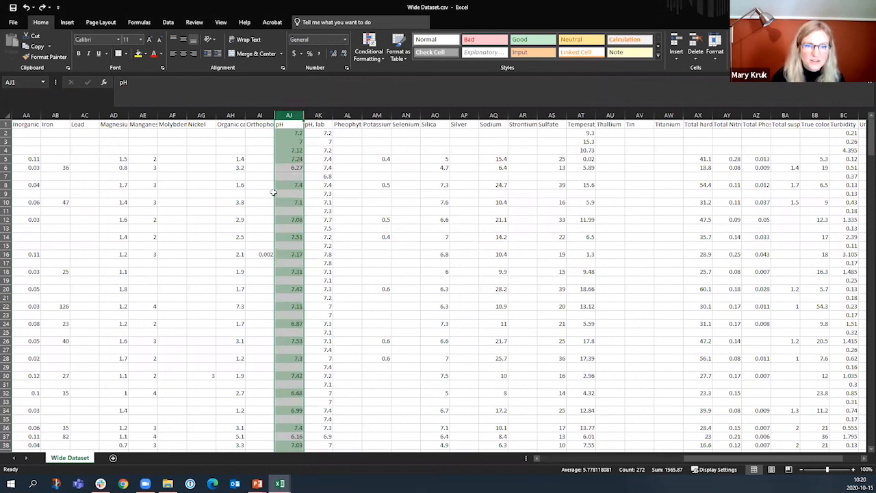
- Define a new formatting rule on the pH column for cell values not between 6.5 and 9
left_click(368, 49)
left_click(379, 176)
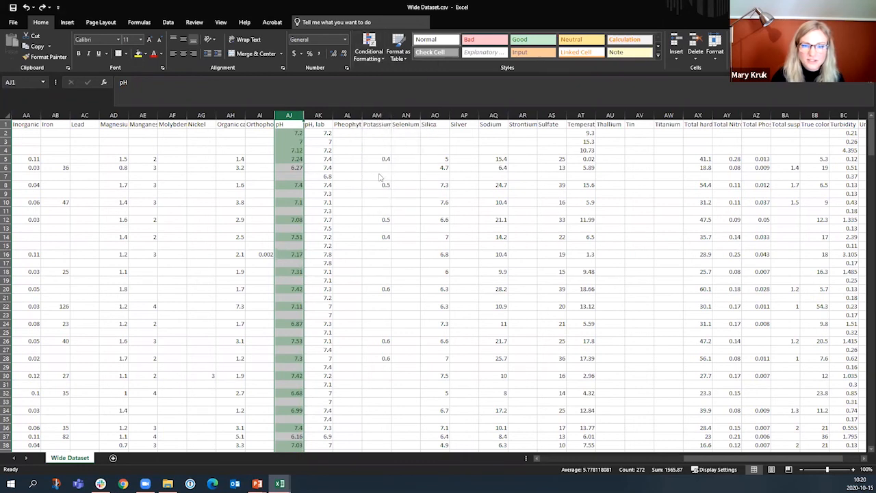
left_click(366, 143)
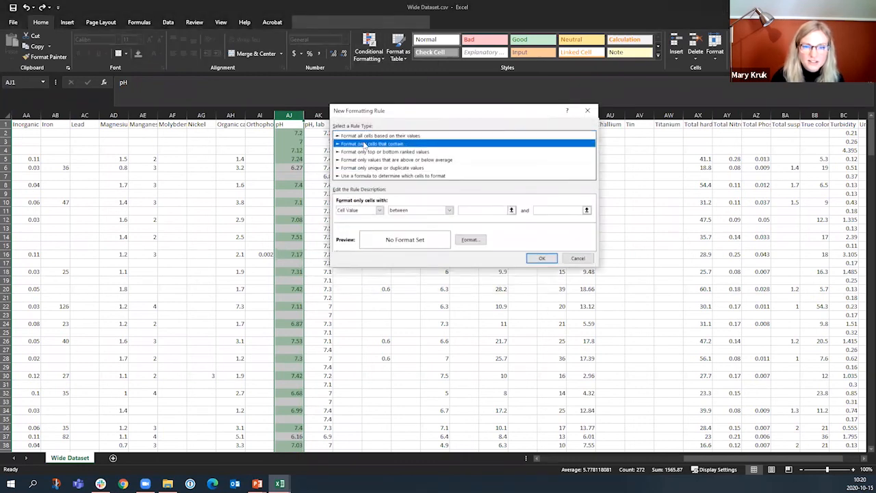
left_click(406, 212)
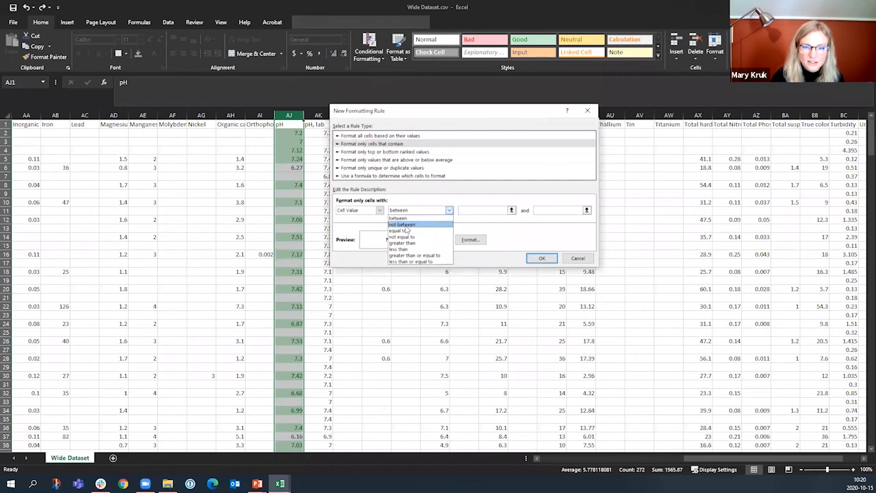
left_click(406, 225)
left_click(476, 210)
type("6")
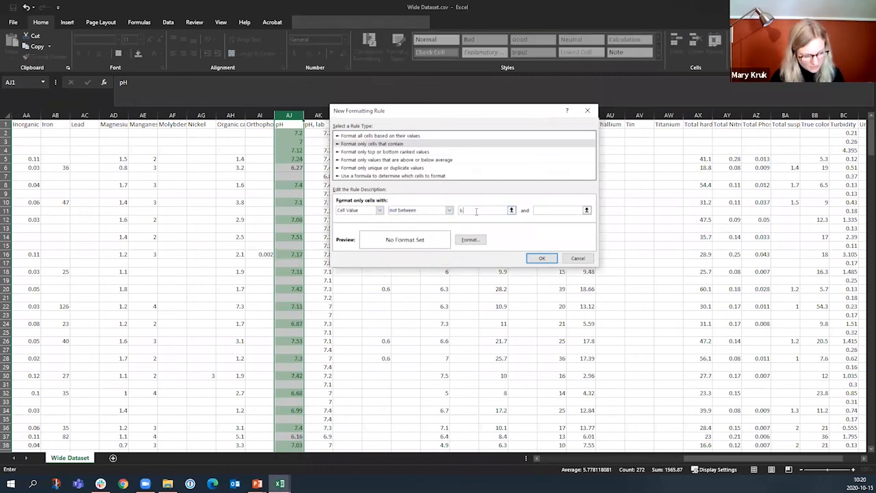
type(".5")
key("Tab")
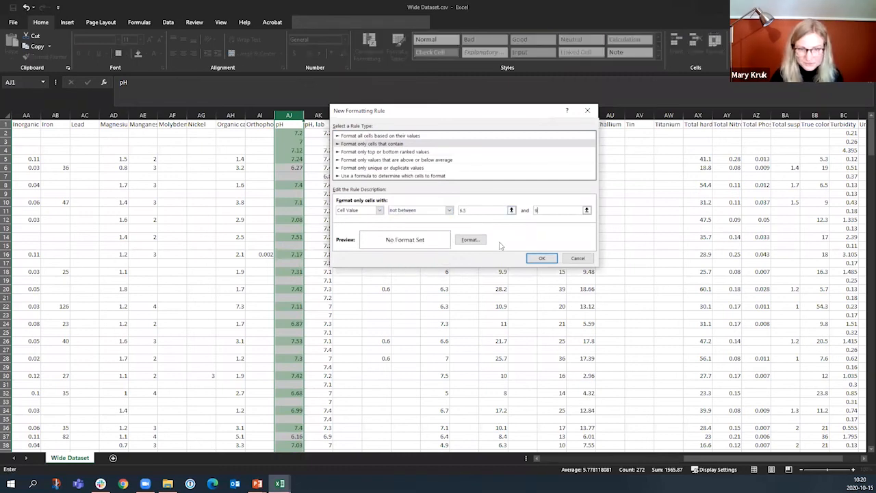
- Give the not-between rule a bright red fill and apply it to the pH column
left_click(470, 240)
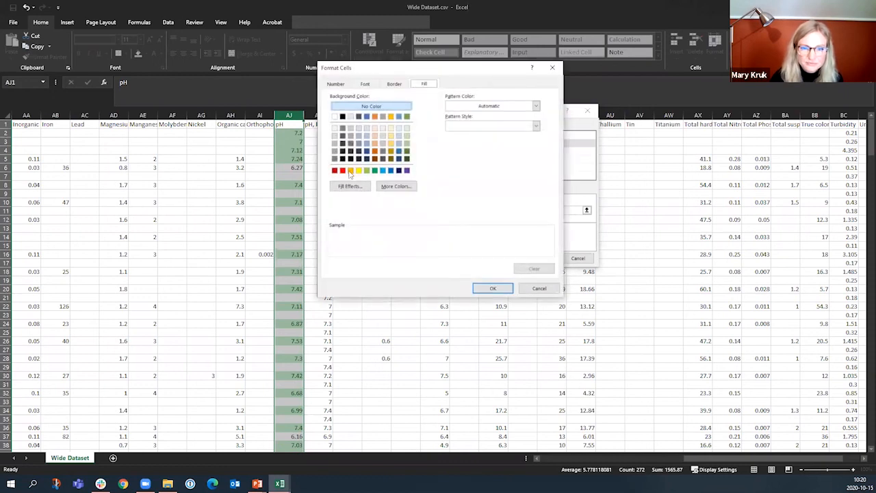
left_click(343, 171)
left_click(495, 288)
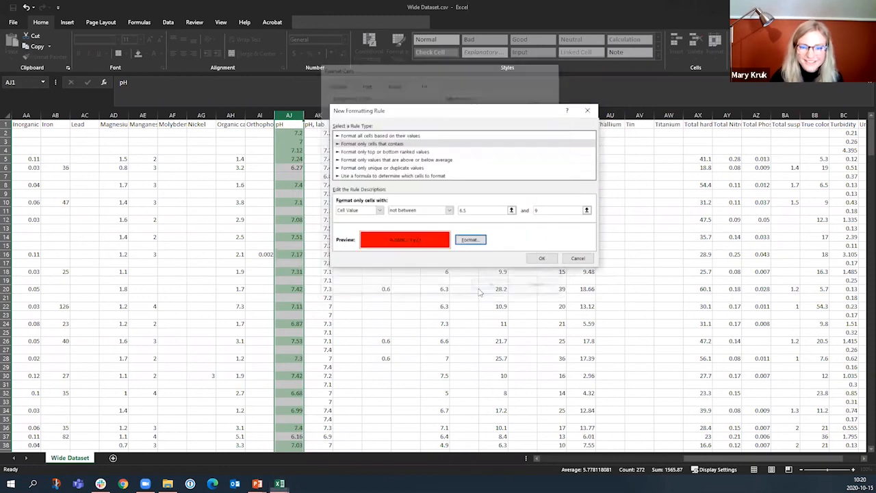
left_click(535, 258)
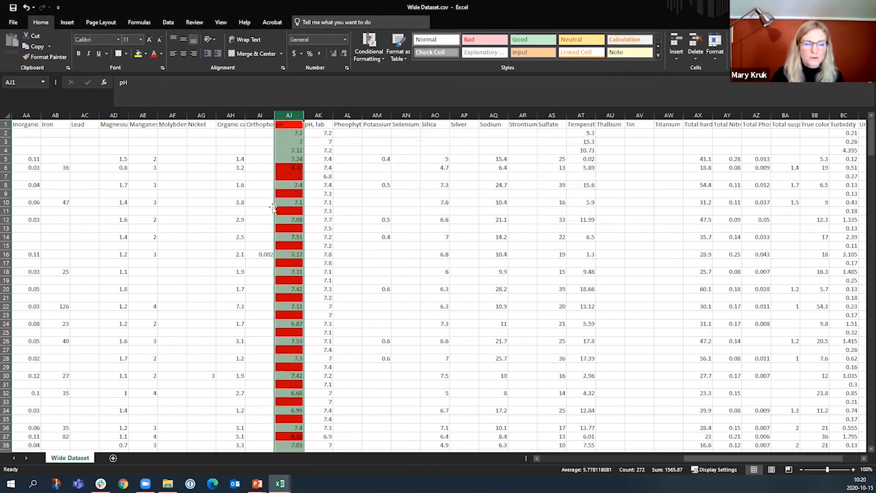
- Clear the conditional formatting rules from the pH header cell AJ1 only
left_click(282, 127)
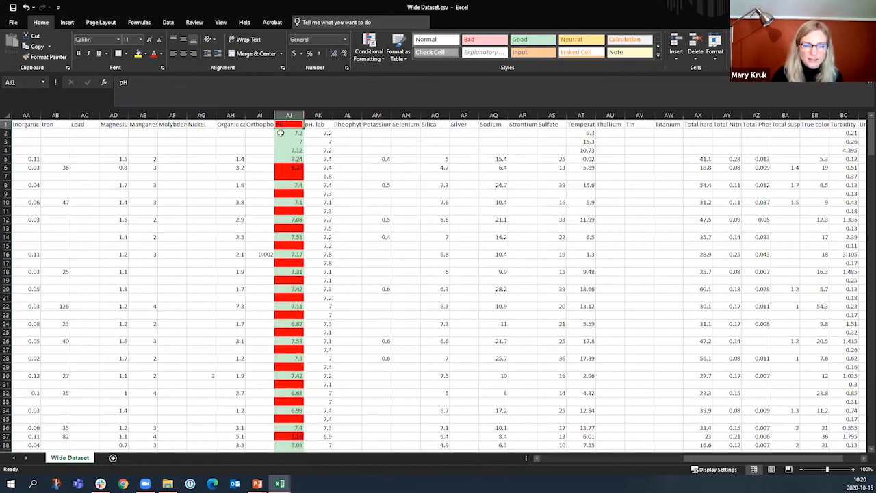
left_click(364, 51)
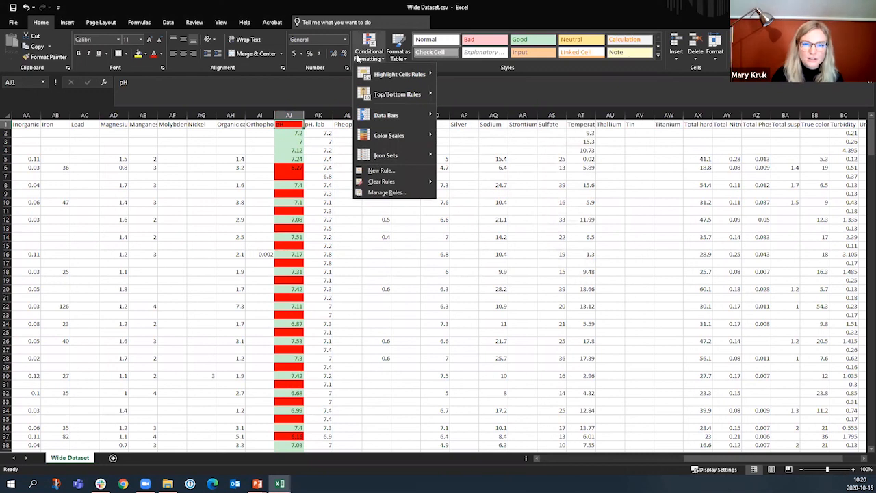
mouse_move(375, 182)
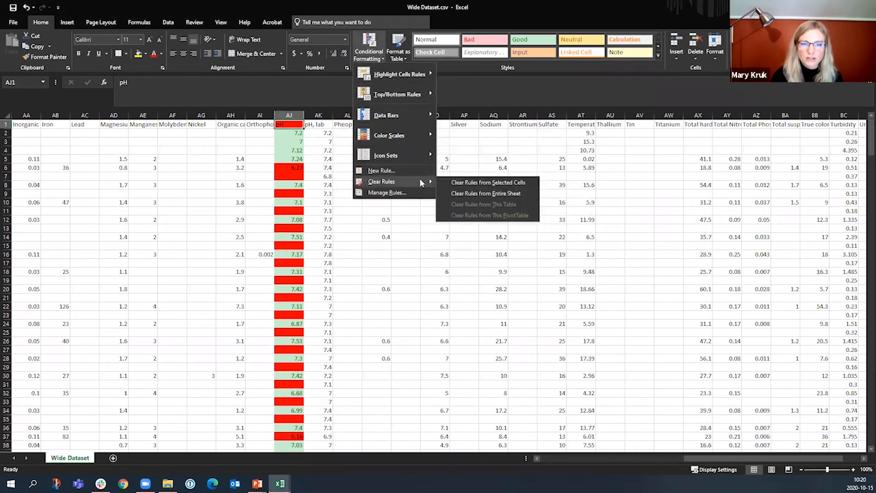
left_click(469, 183)
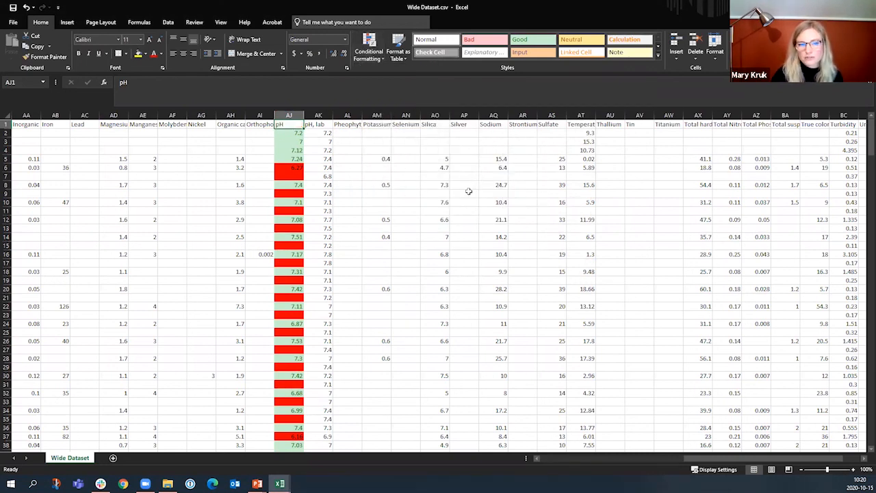
- Define another formatting rule on the whole pH column that targets only cells containing Blanks
left_click(290, 176)
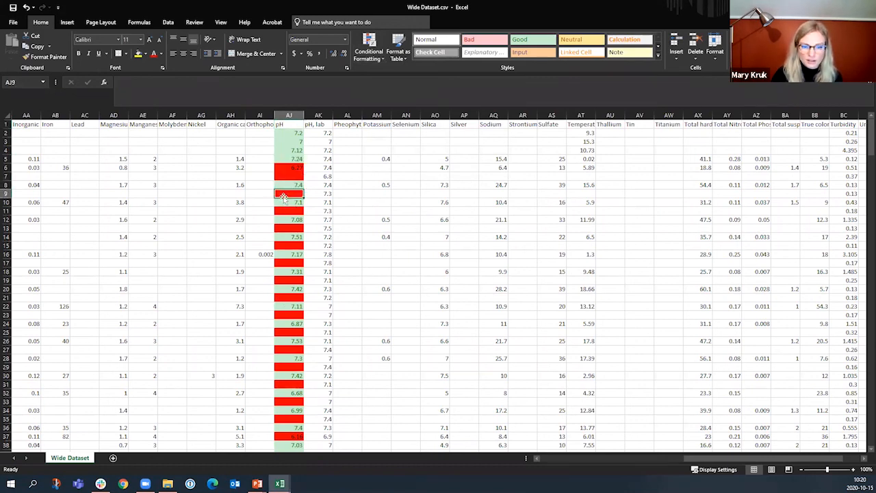
left_click(289, 211)
left_click(289, 115)
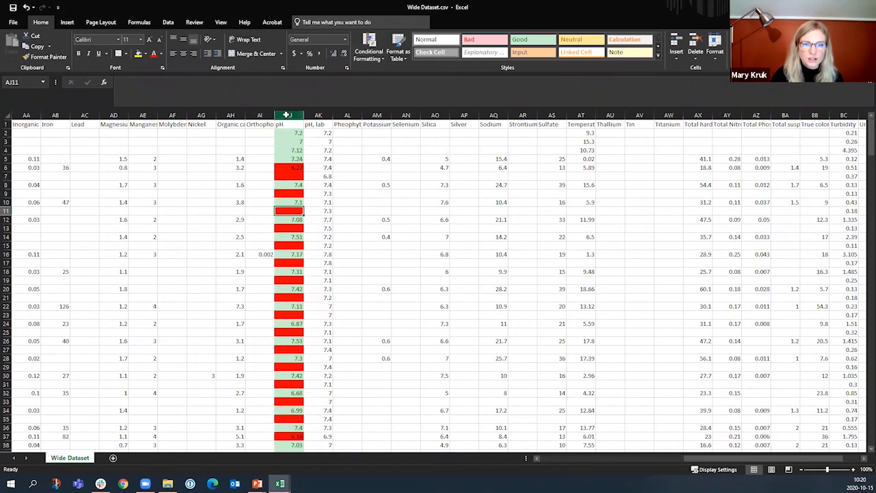
left_click(368, 46)
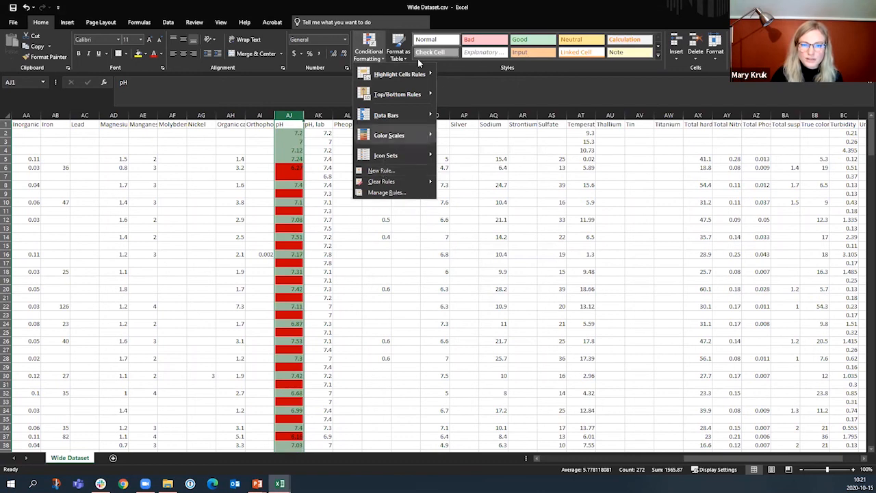
mouse_move(399, 74)
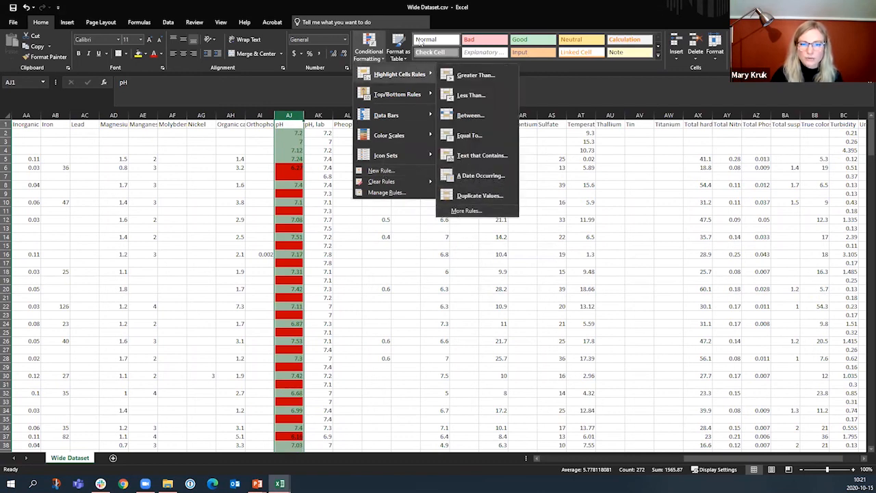
left_click(378, 171)
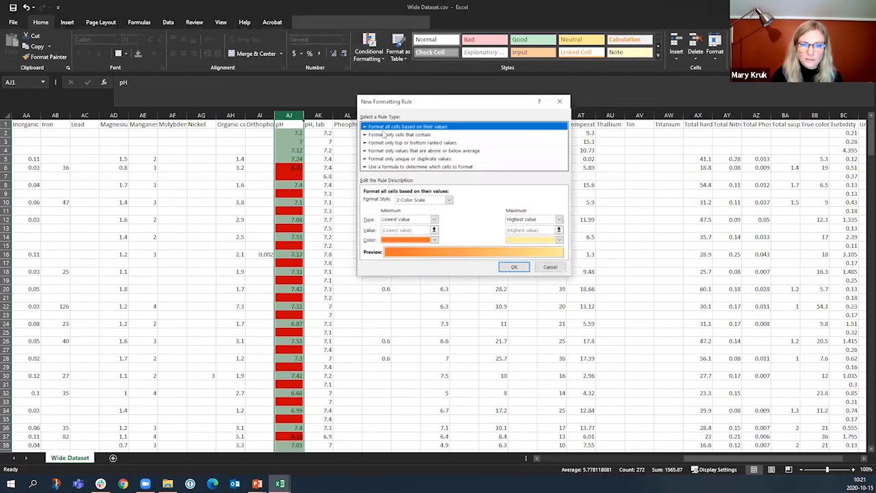
left_click(405, 136)
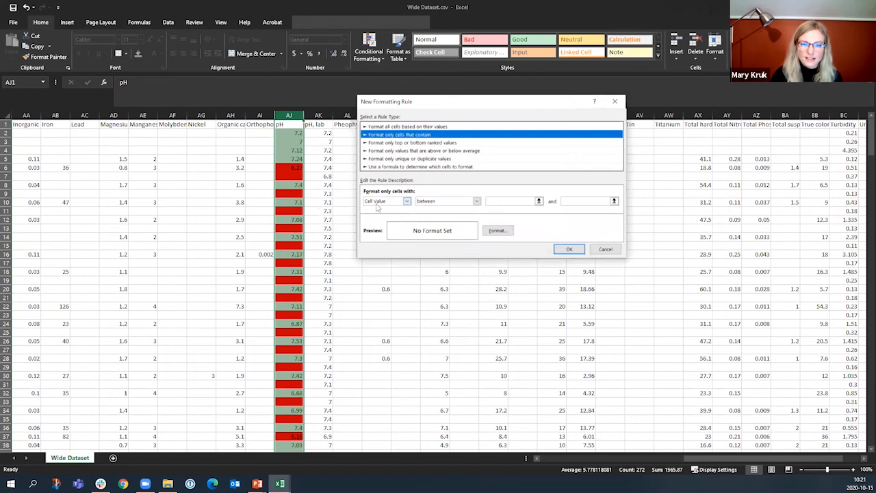
left_click(407, 201)
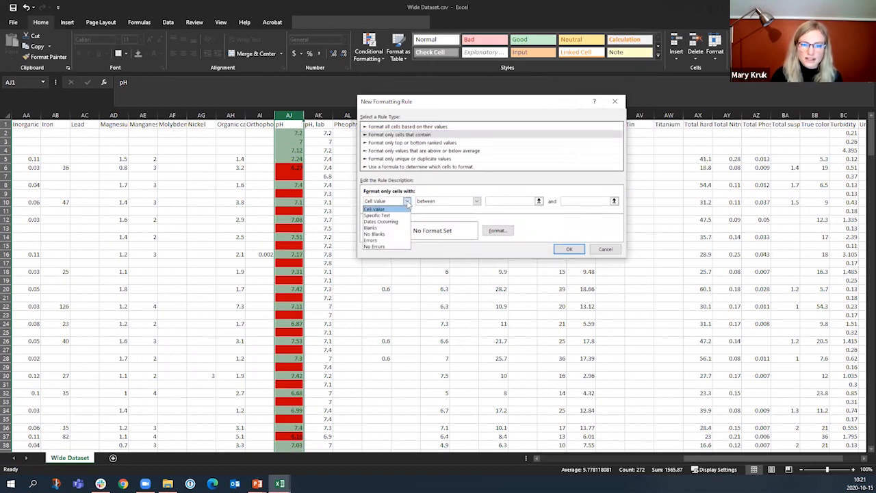
left_click(392, 228)
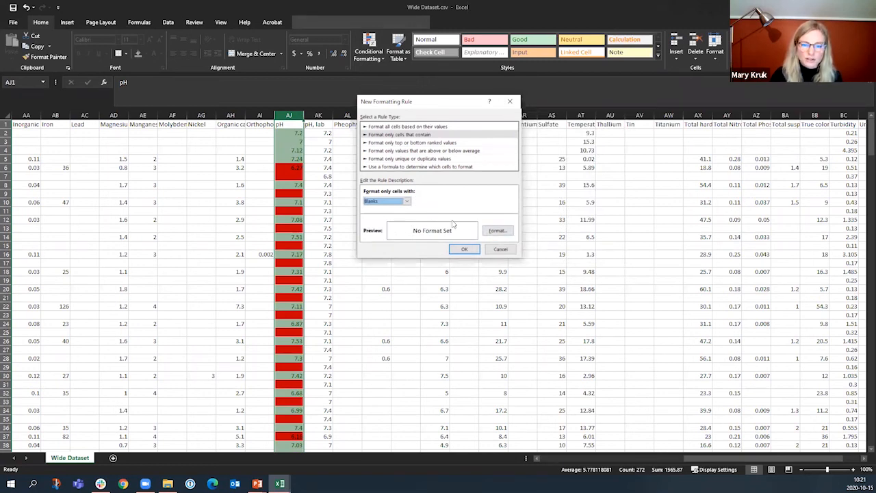
- Set the Blanks rule's fill to No Color and apply it to the pH column
left_click(496, 231)
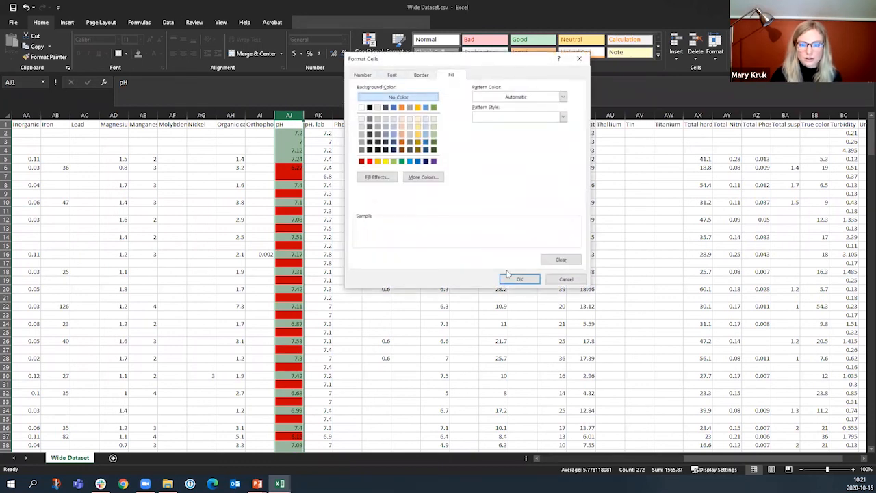
left_click(520, 279)
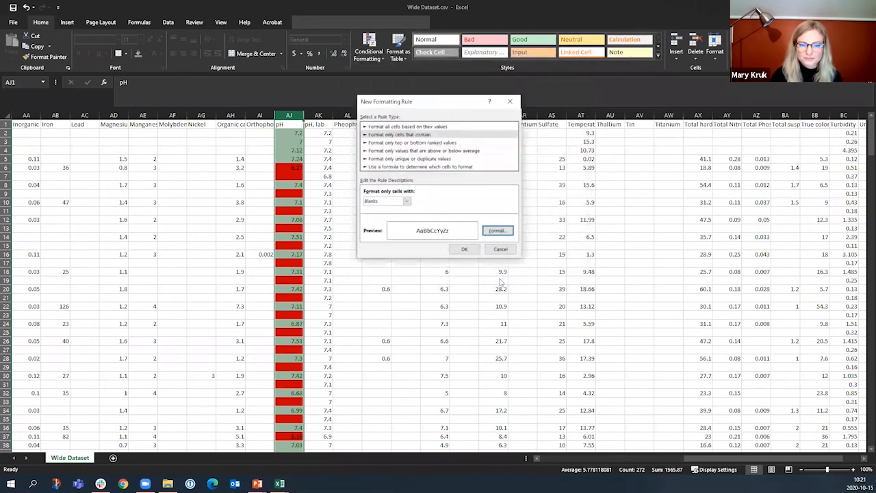
left_click(464, 249)
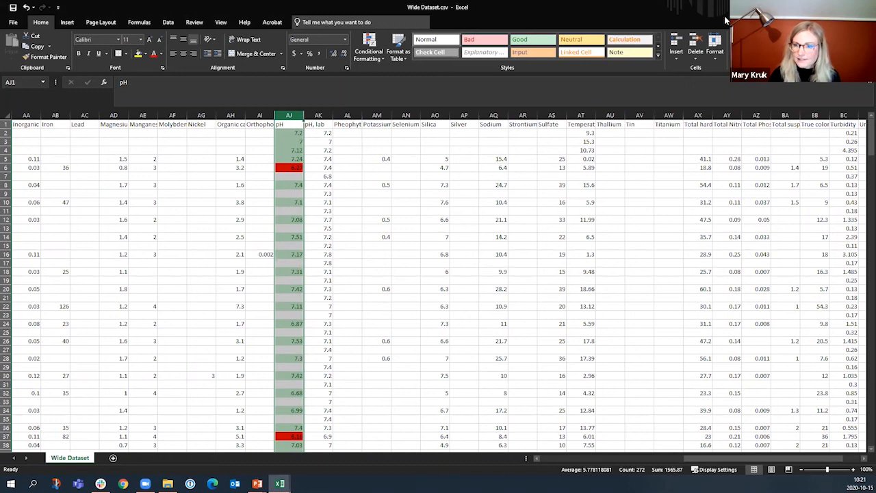
- Start a new formatting rule on the Dissolved oxygen (DO) column that uses a formula to determine which cells to format
left_click(537, 462)
left_click_drag(537, 462, 538, 461)
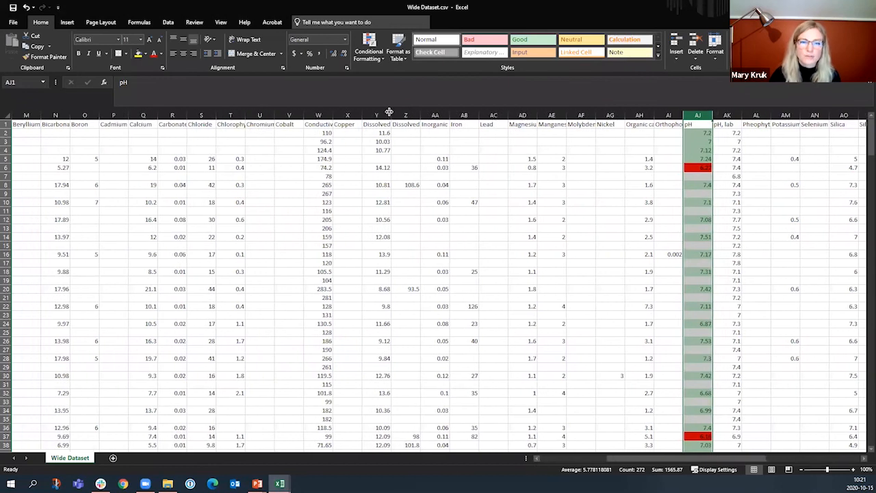
left_click(379, 114)
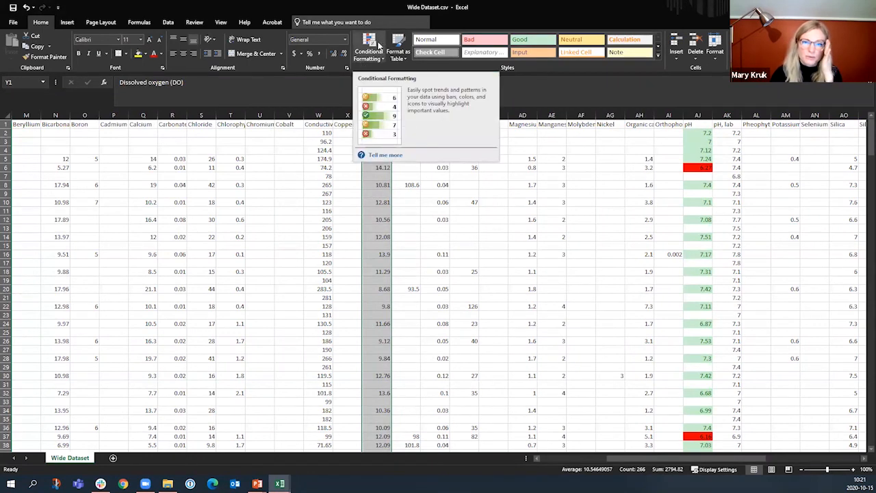
left_click(380, 48)
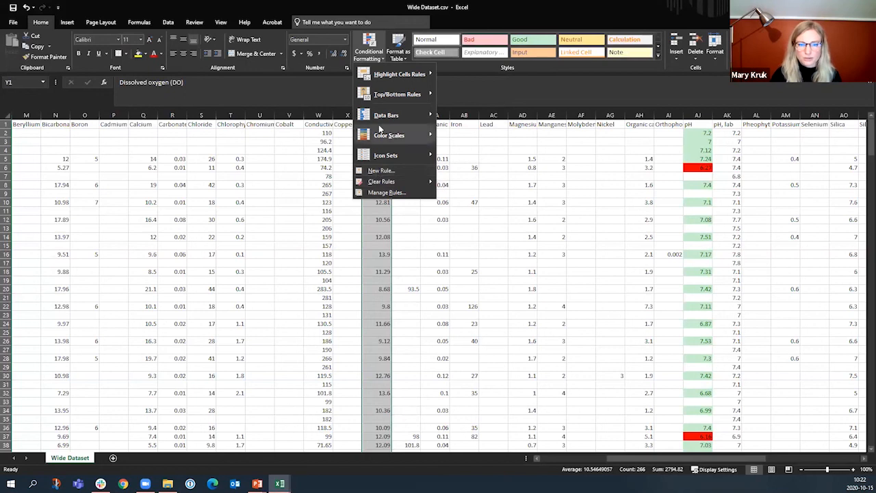
left_click(381, 171)
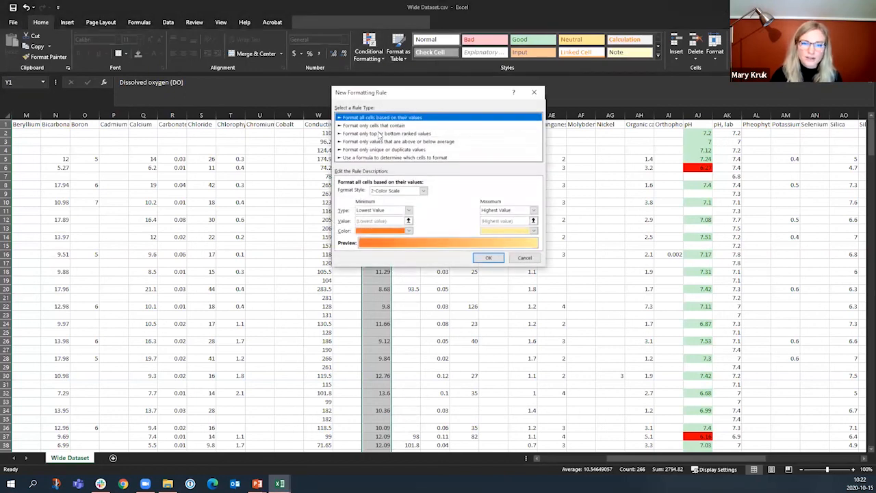
left_click(394, 158)
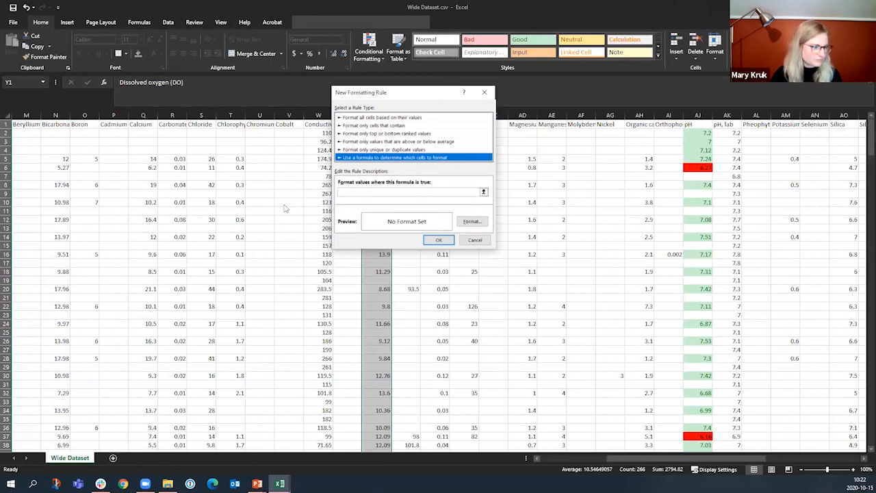
- Begin the rule's formula with a reference to the pH header cell, =$AJ$1
left_click(362, 195)
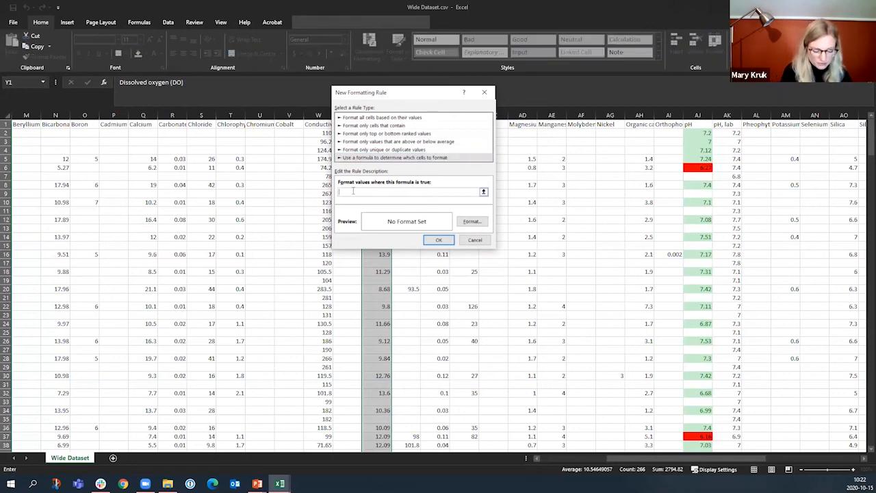
type("=")
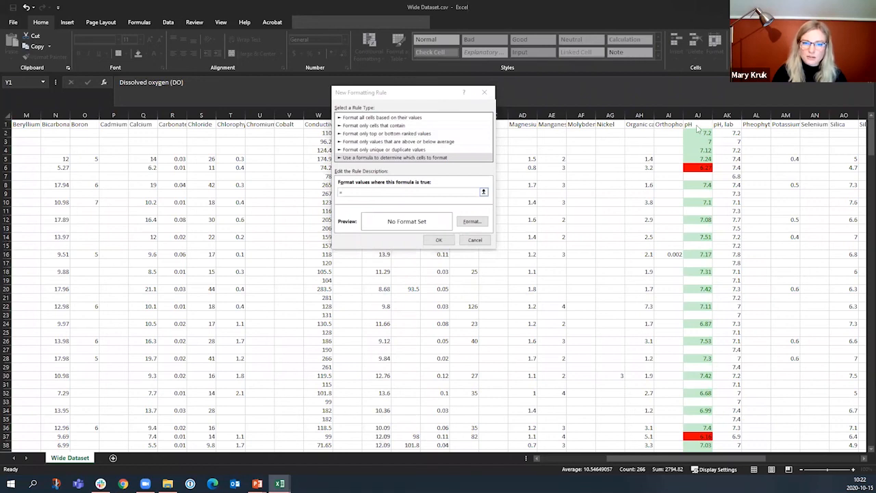
left_click(483, 193)
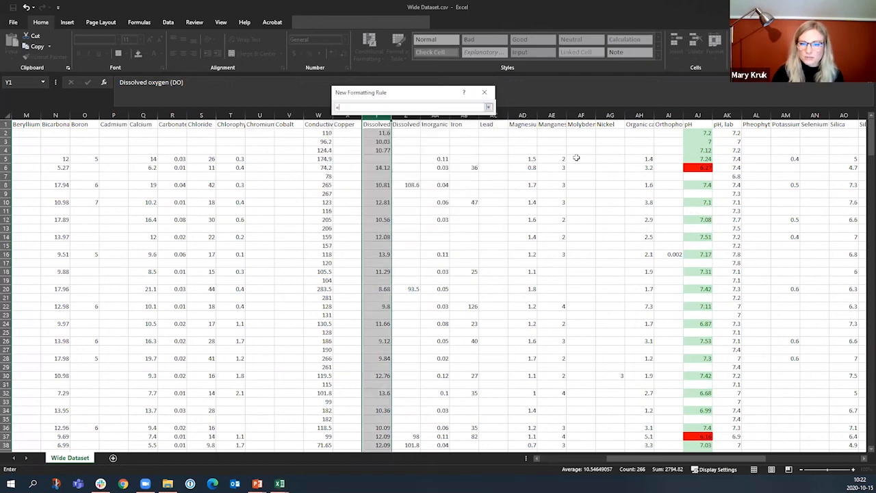
left_click(699, 126)
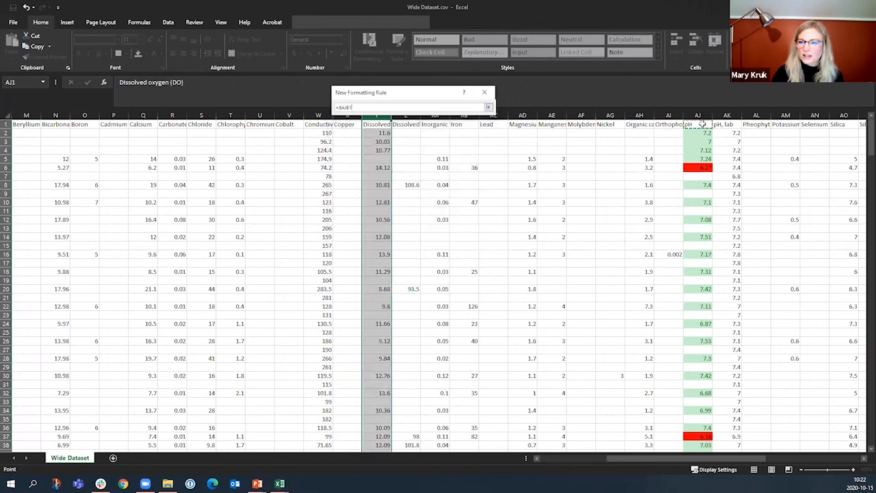
left_click(488, 108)
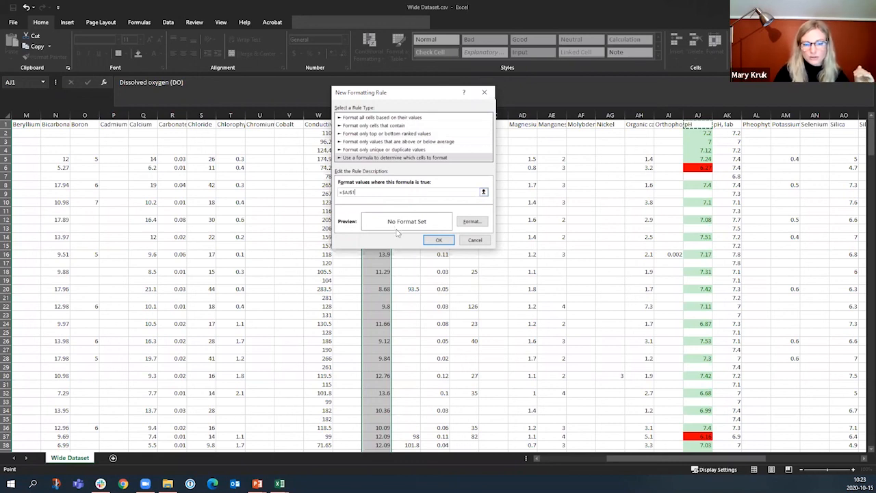
- Move the rule dialog clear of the dissolved oxygen column and make the formula's cell reference relative, =AJ1
left_click_drag(400, 97, 488, 105)
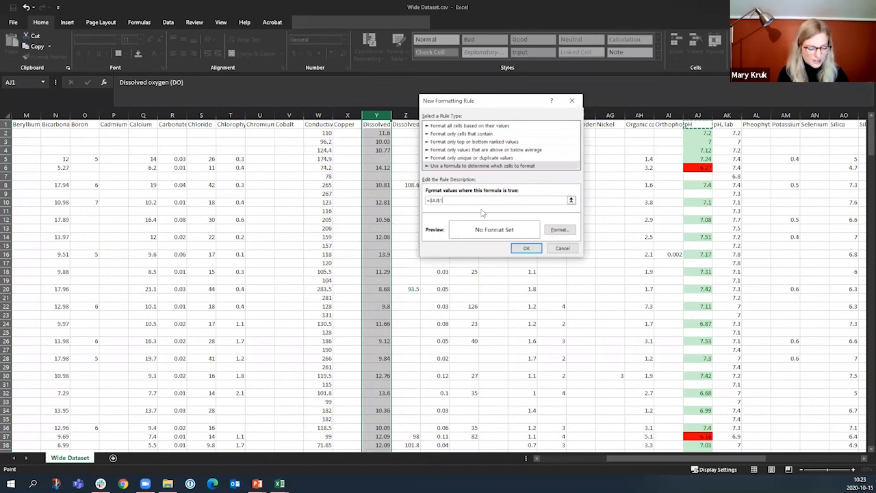
key("F4")
key("F4")
key("F4")
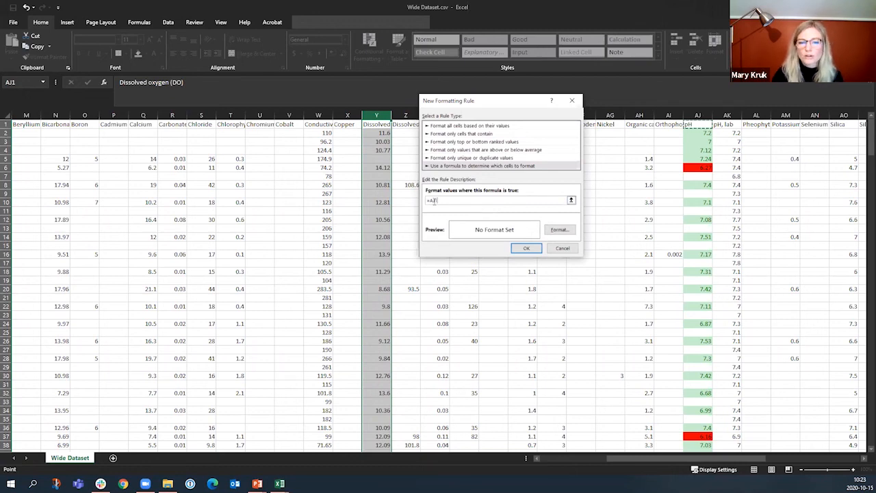
- Make the rule's formula test for pH below 9 and wrap that test in an AND function, =AND(AJ1<9,
key("BackSpace")
type("1<9")
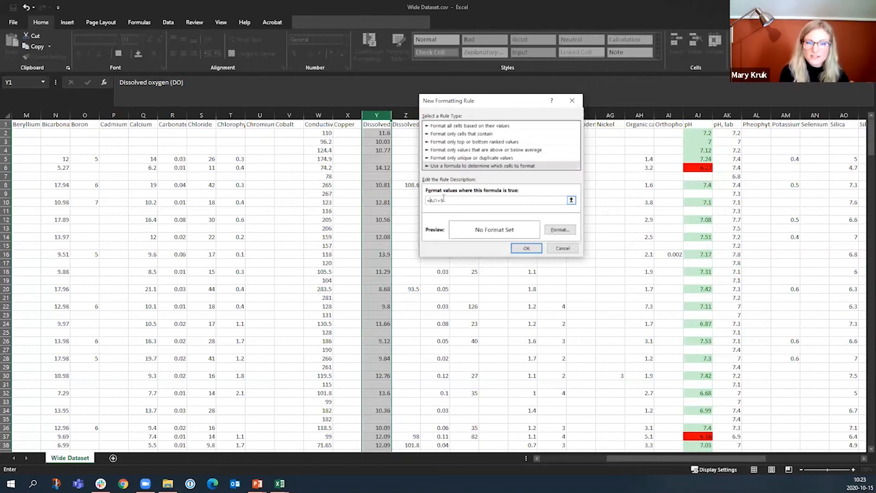
type("AND(")
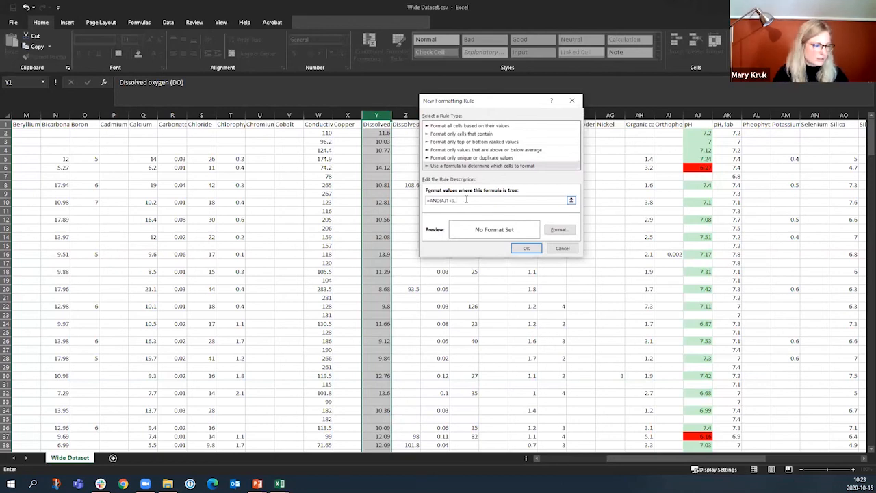
- Complete the AND formula with a relative conductivity condition, giving =AND(AJ1<9, W1< 100)
left_click(329, 126)
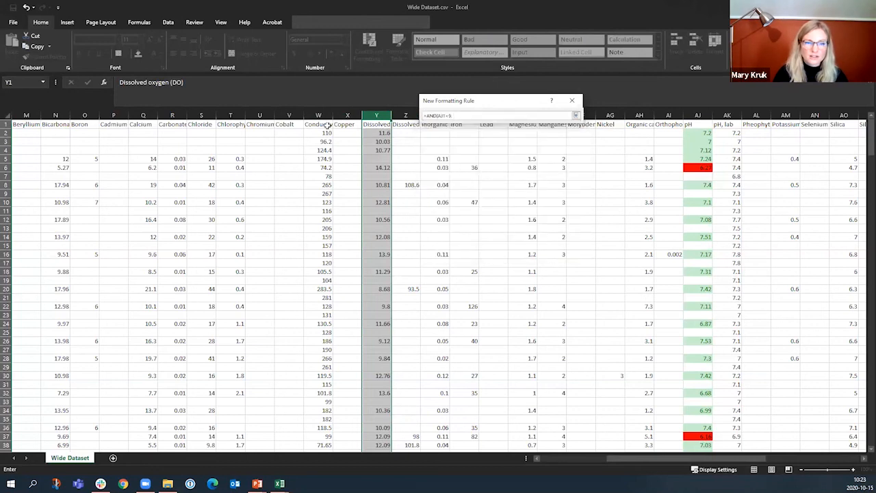
left_click(576, 114)
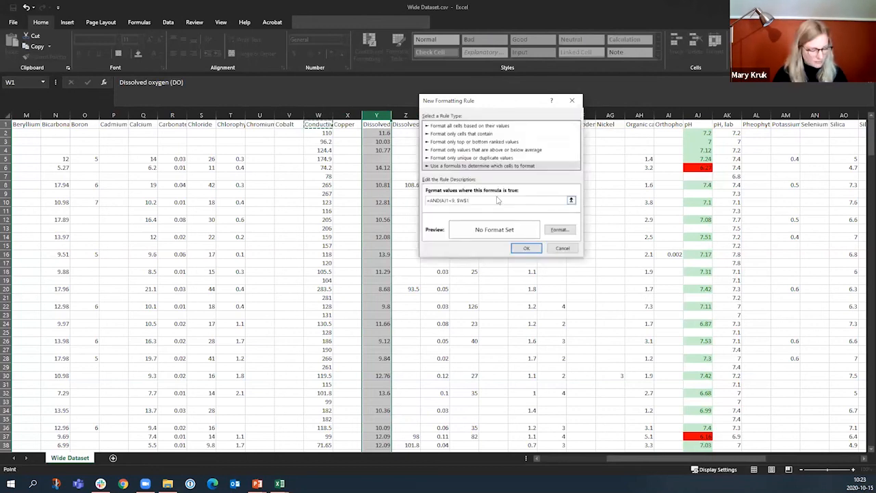
key("F4")
key("F4")
key("F4")
type("< 100")
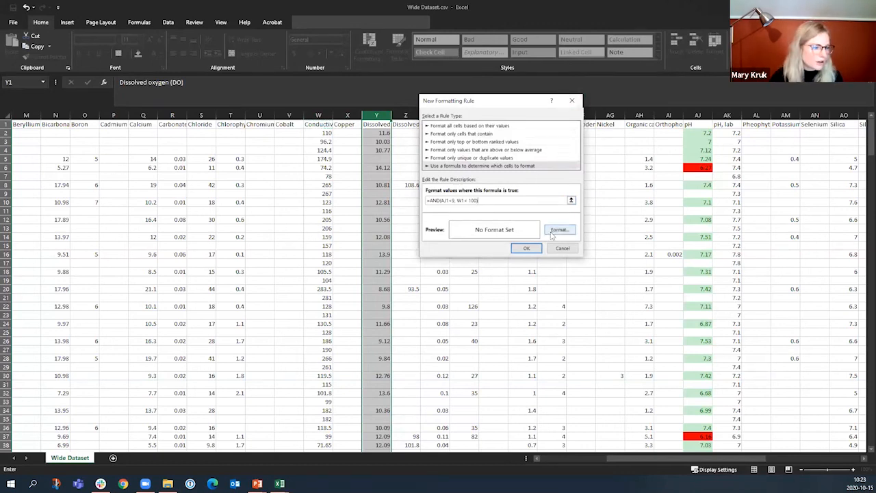
- Give the formula rule a gold fill and apply it to the Dissolved oxygen (DO) column
left_click(559, 233)
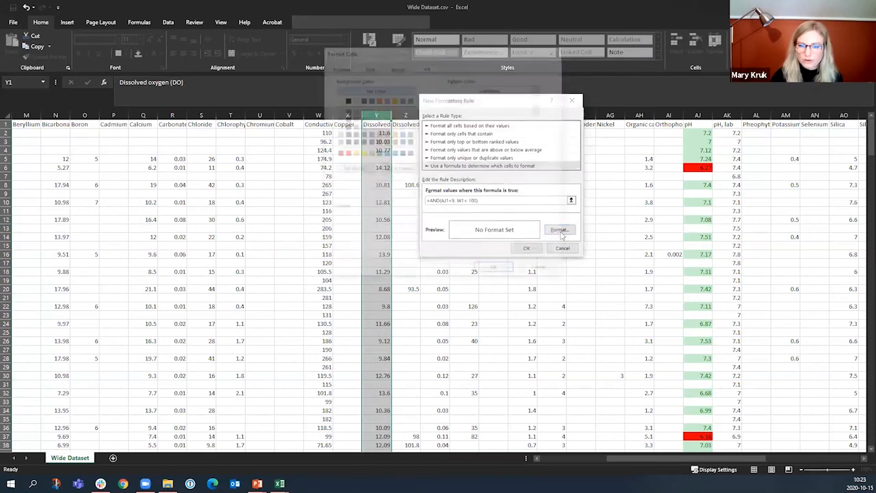
left_click(392, 98)
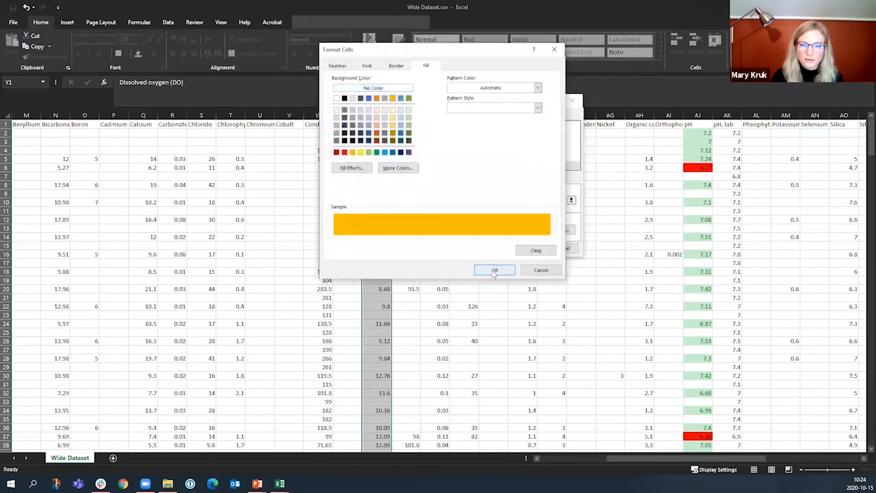
left_click(494, 271)
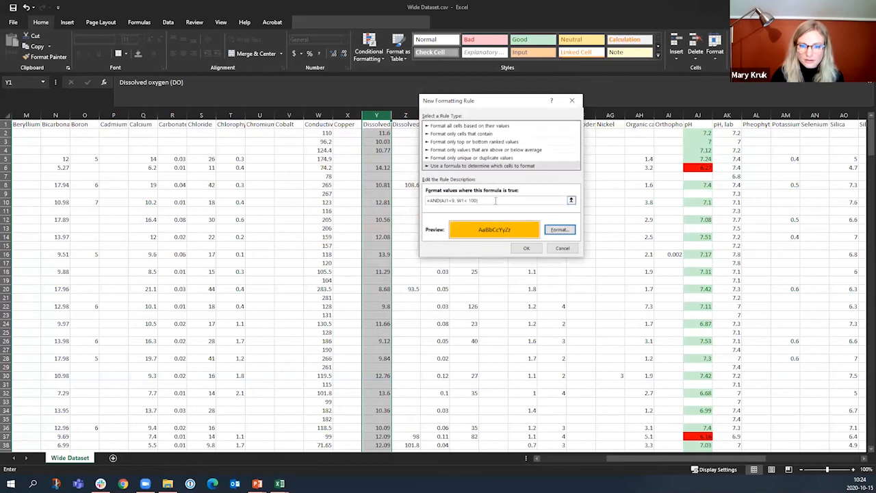
left_click(526, 247)
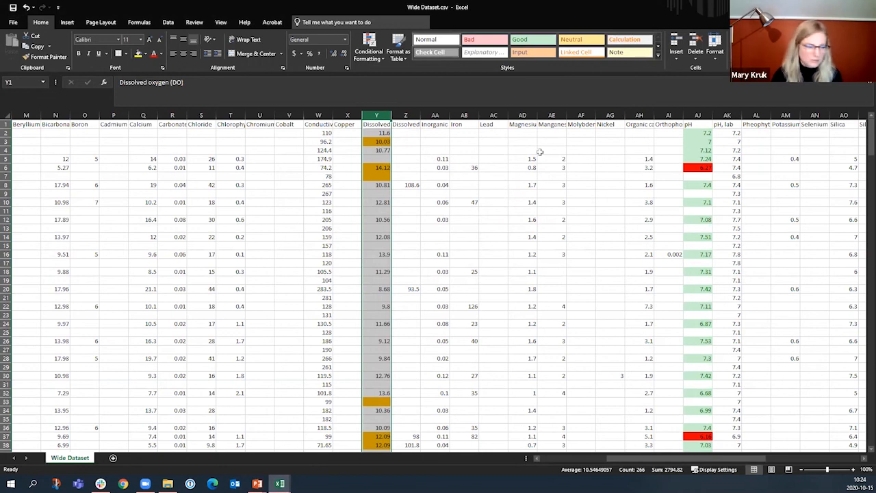
- Switch to the PowerPoint slide show and advance past the Exercises slide to the Filters slide
left_click(258, 483)
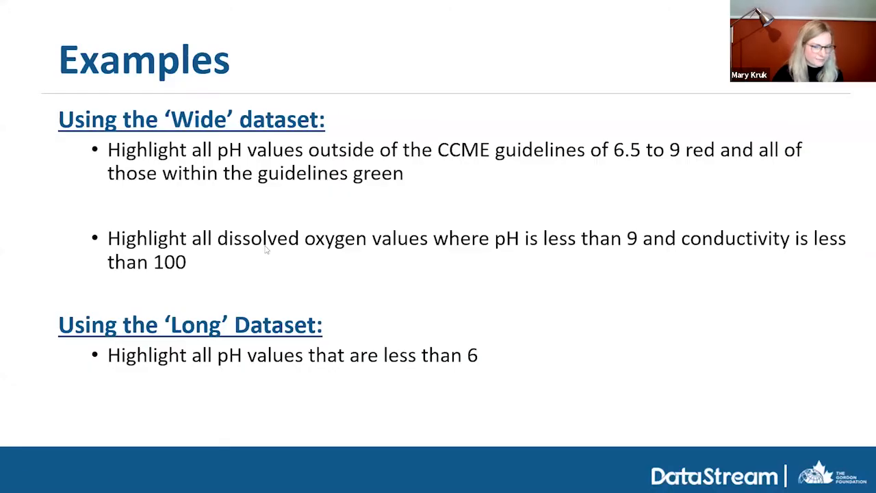
left_click(375, 248)
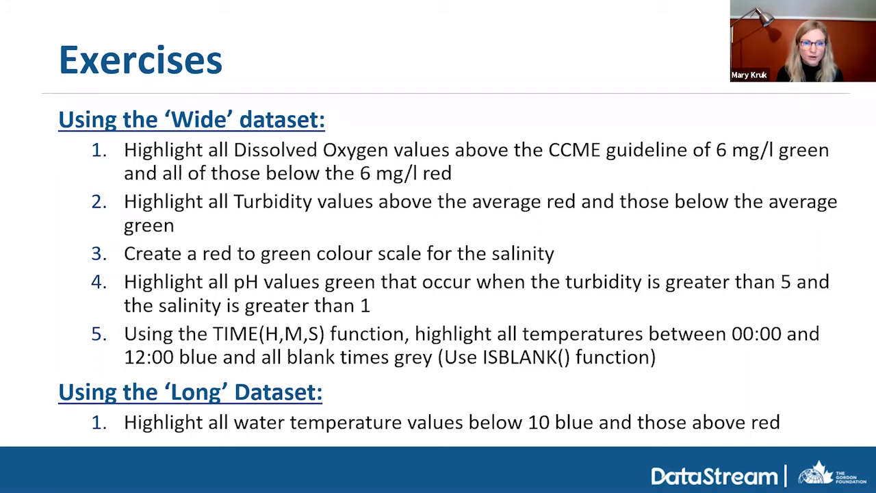
key("Right")
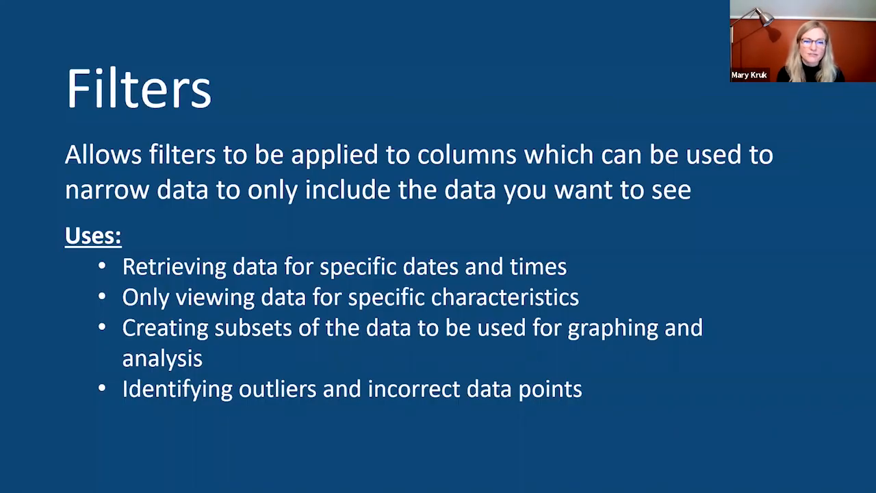
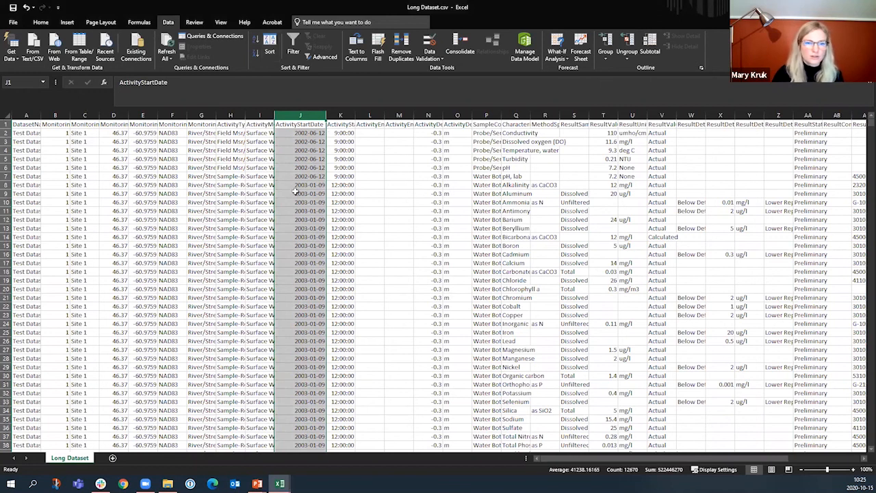
- Select the entire Long Dataset from the DatasetName header to the last used cell and turn on filters for its columns
left_click(20, 124)
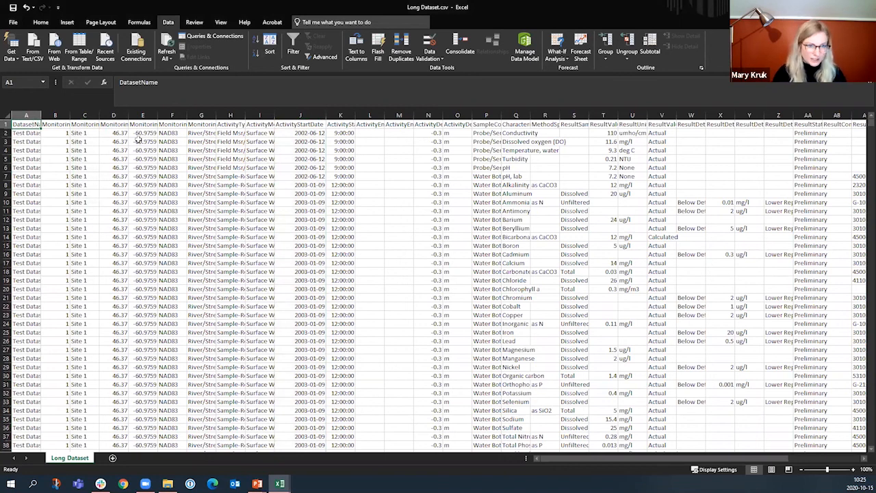
key("ctrl+shift+End")
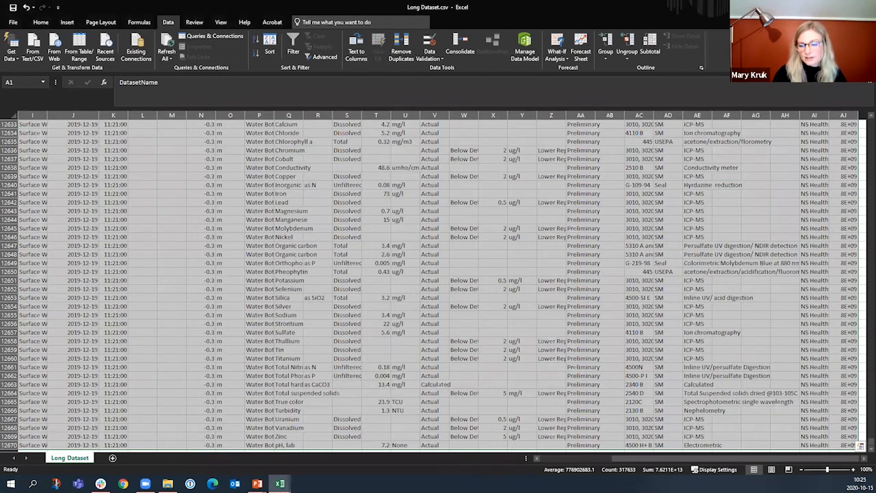
left_click_drag(654, 463, 550, 467)
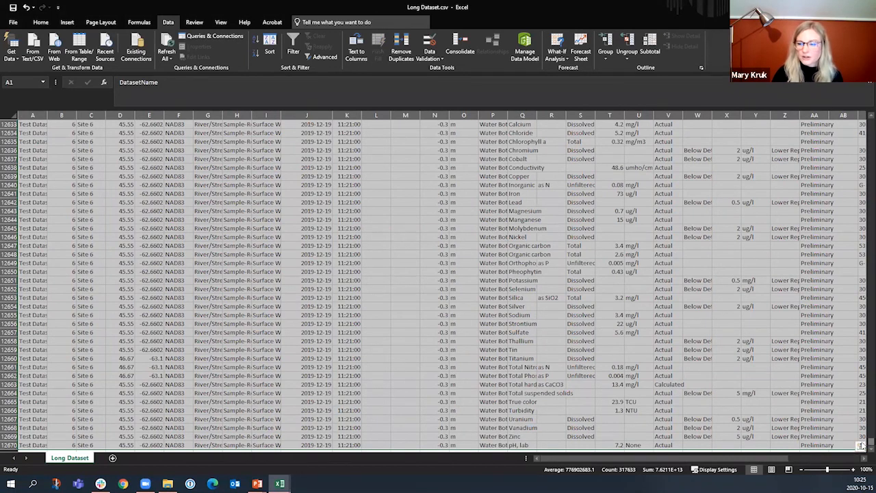
key("ctrl+Home")
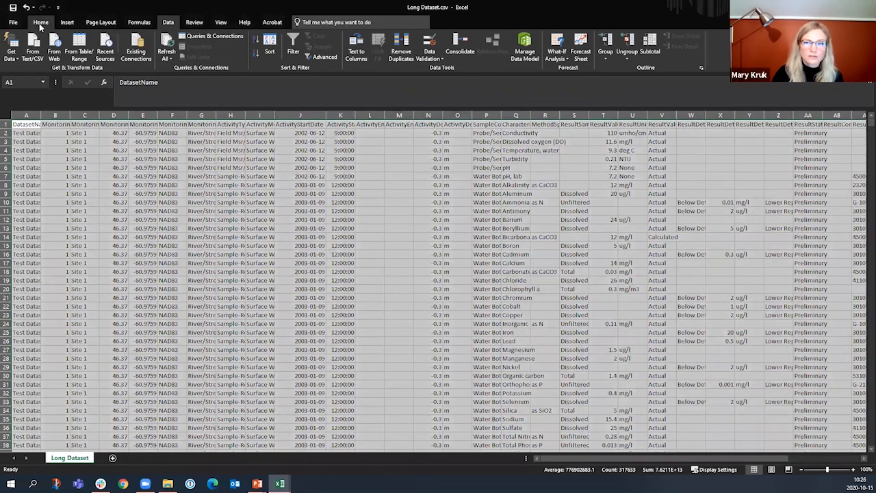
left_click(40, 23)
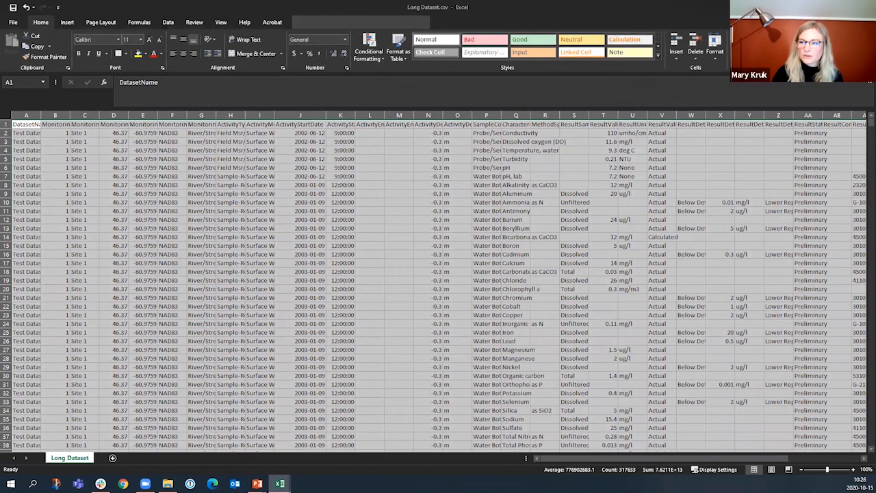
left_click(787, 51)
left_click(792, 102)
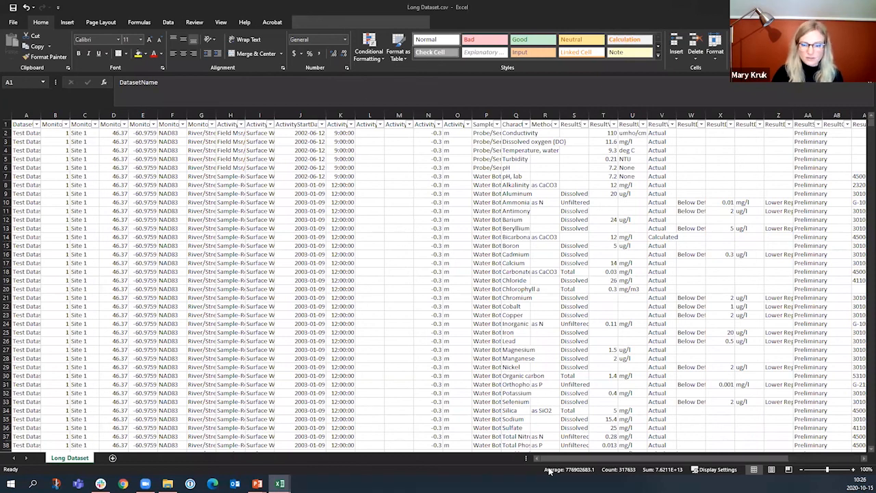
- Open the filter list of the CharacteristicName column and look through its values
left_click(511, 124)
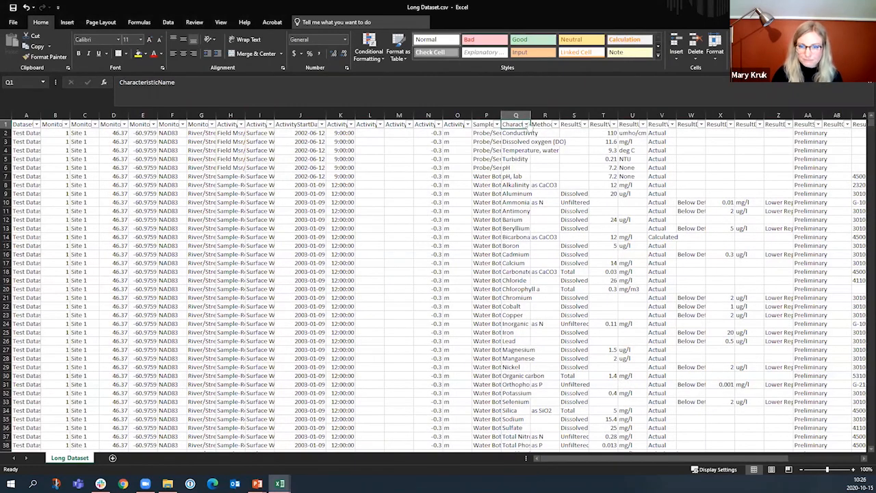
left_click(525, 124)
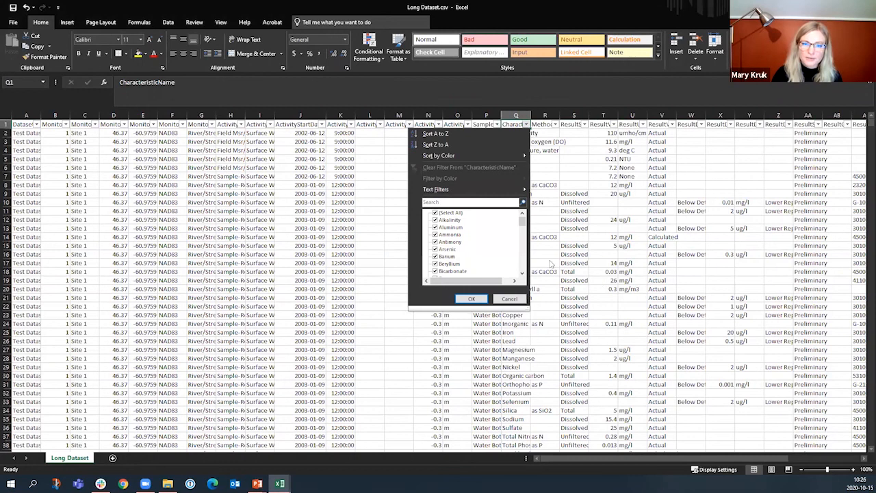
mouse_move(522, 226)
left_mouse_down()
mouse_move(524, 275)
mouse_move(522, 215)
left_mouse_up()
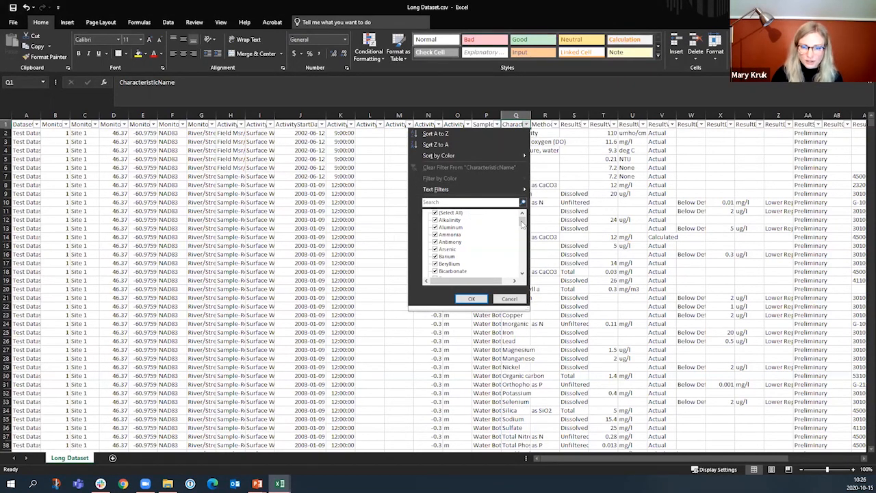
- Pick only Dissolved oxygen (DO) from the full list of characteristics, and reselect all values without applying the filter
left_click(435, 213)
left_click_drag(523, 222, 524, 239)
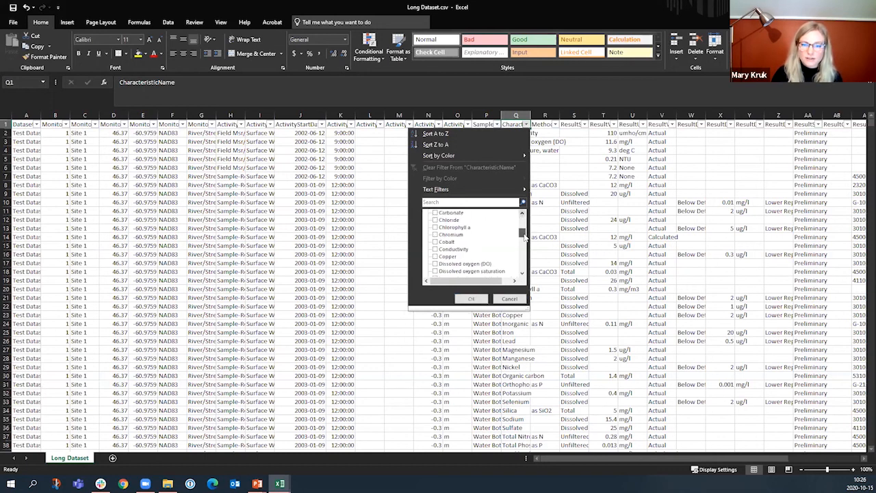
left_click(477, 243)
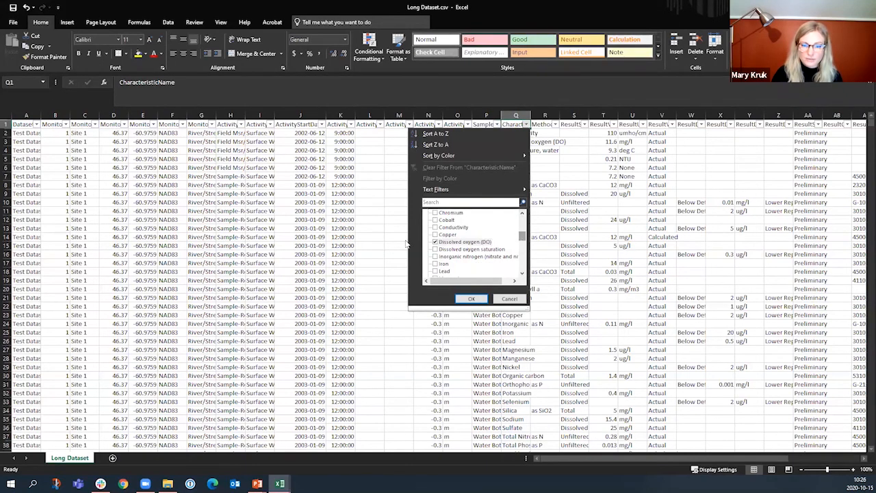
left_click_drag(525, 240, 528, 203)
left_click(435, 213)
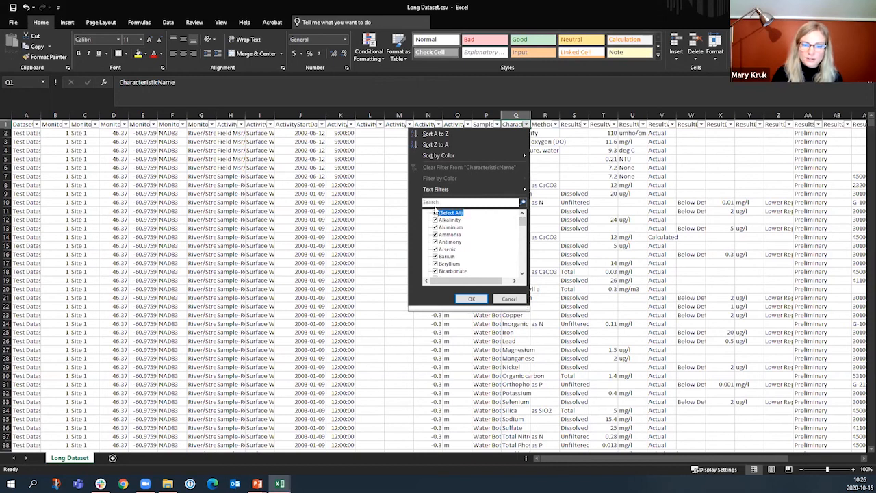
- Search the filter values for "dissolved oxygen" and filter CharacteristicName to Dissolved oxygen (DO) only
type("dissol")
type("ved oxygen")
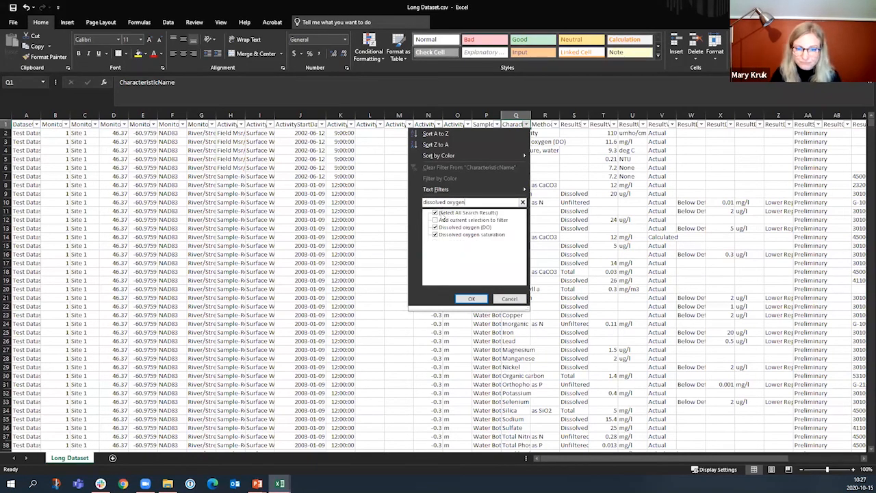
left_click(434, 213)
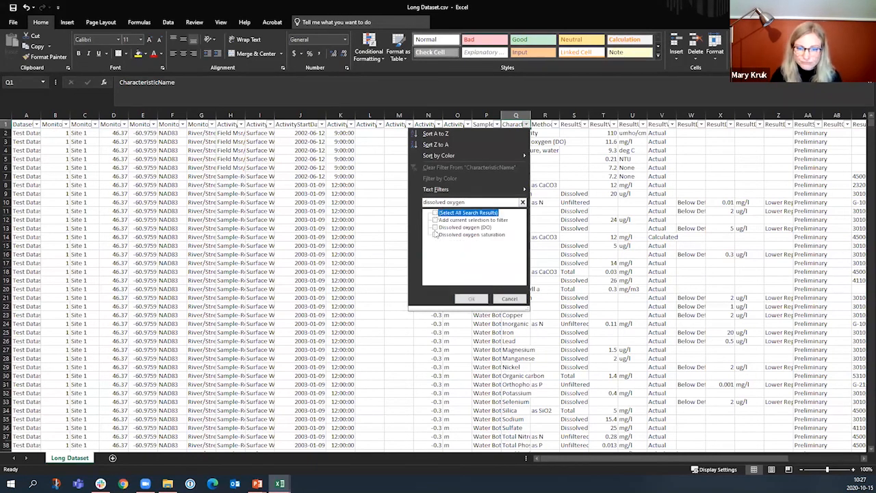
left_click(435, 227)
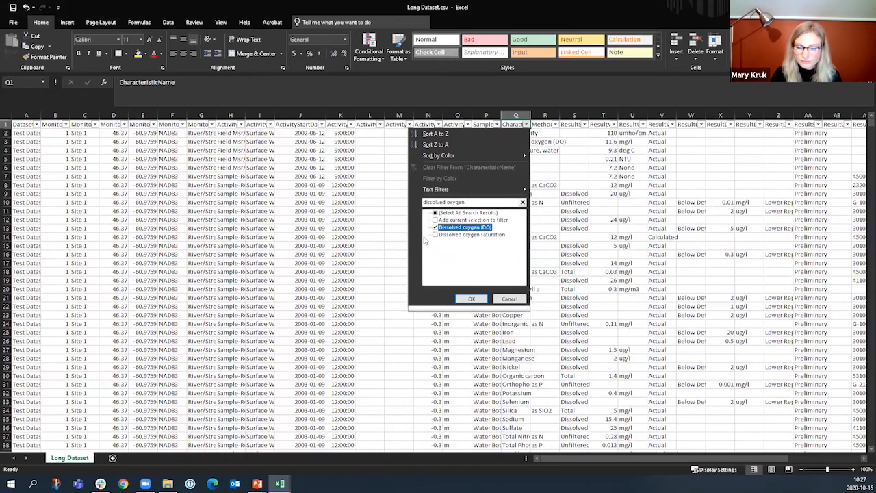
left_click(470, 299)
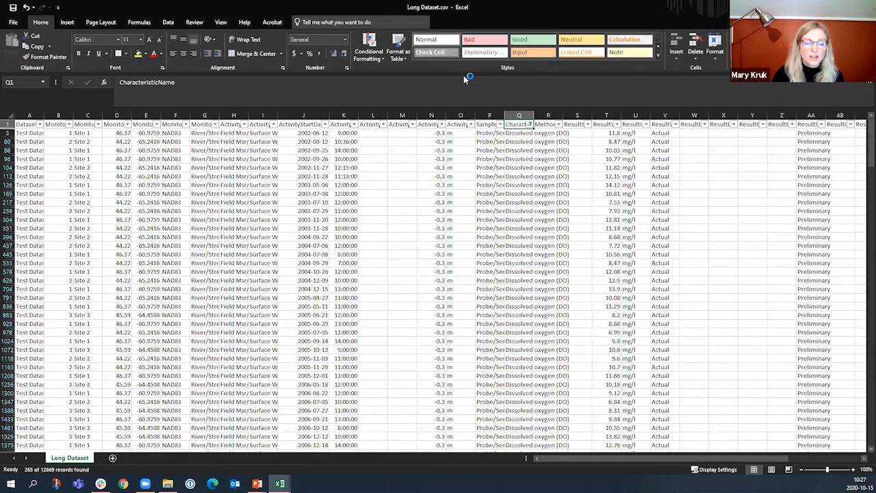
- In the ActivityStartDate column's filter, clear all dates and select only the year 2017
left_click(326, 126)
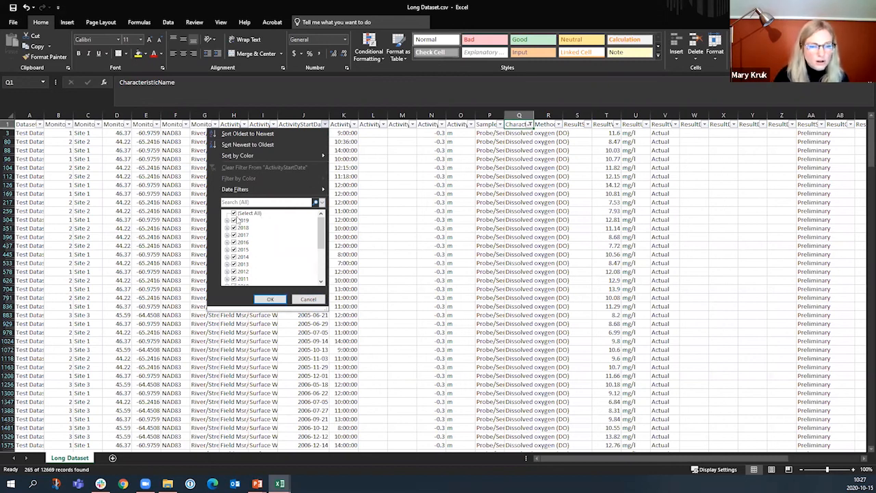
left_click(233, 214)
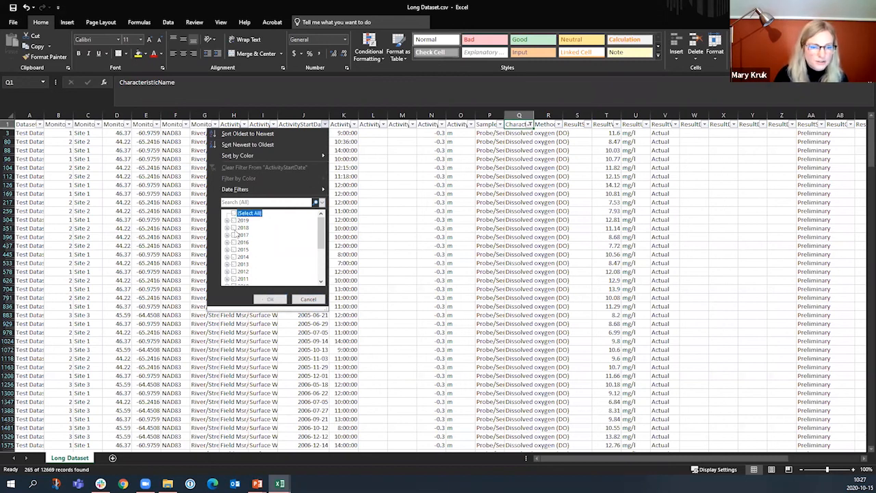
left_click(234, 234)
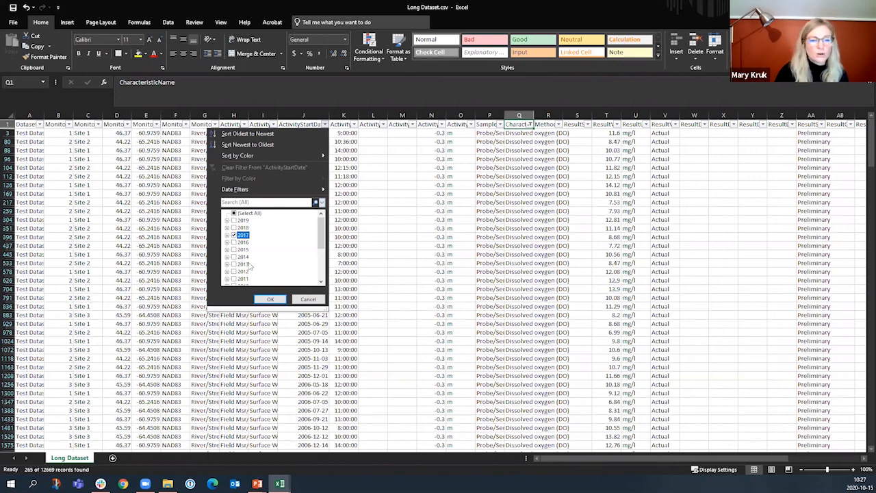
- Expand 2017 in the date filter to view its months and the days of May, and collapse the year again
left_click(226, 236)
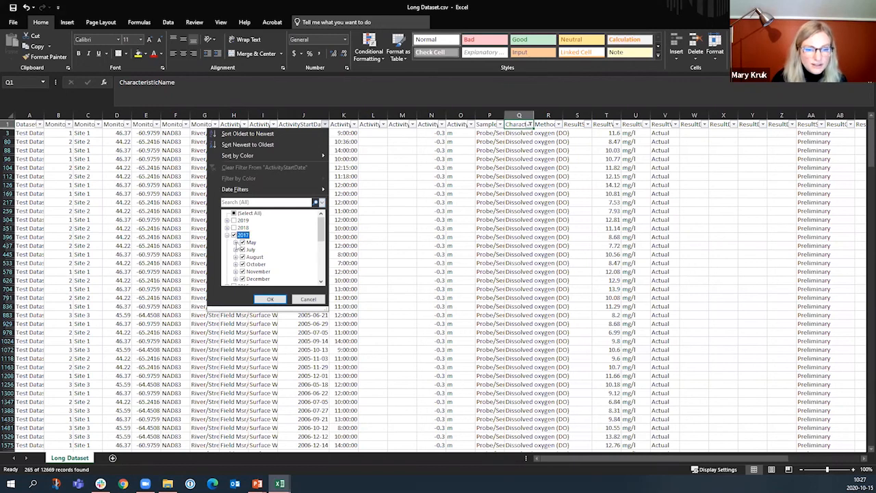
left_click(236, 242)
scroll(321, 236, "down", 2)
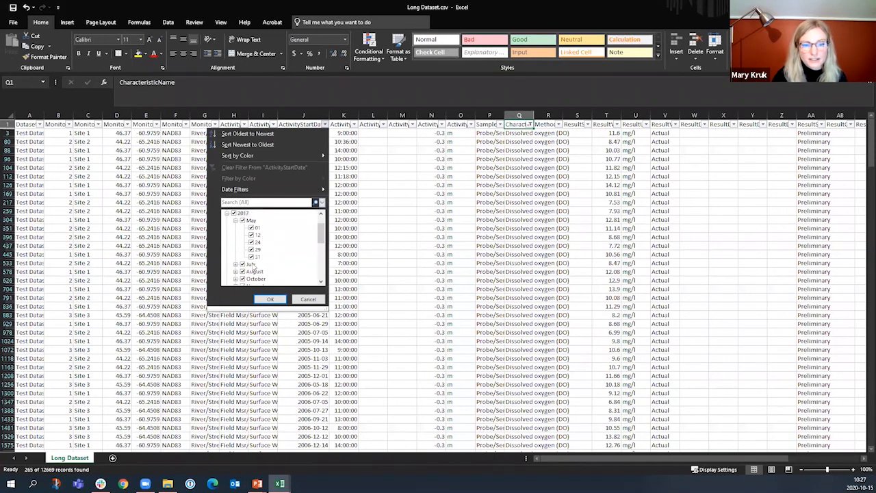
left_click(227, 214)
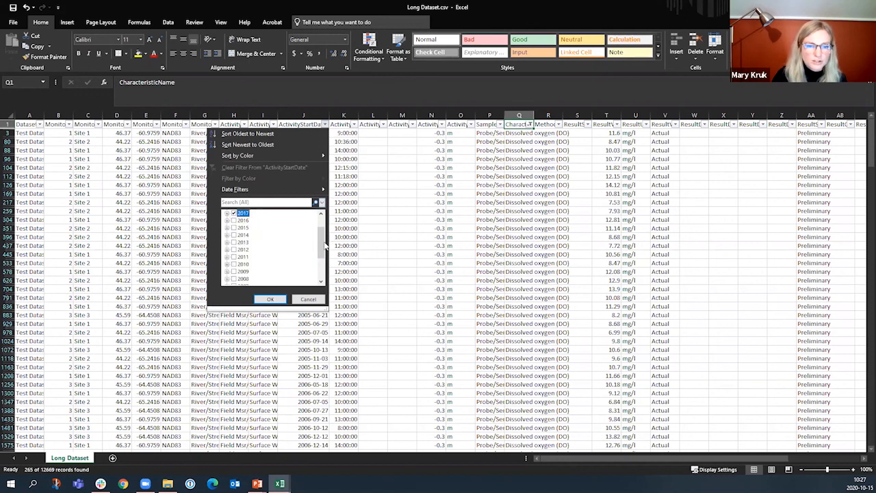
- Apply the 2017 date filter to the long dataset, and clear all of its filters
scroll(325, 232, "up", 1)
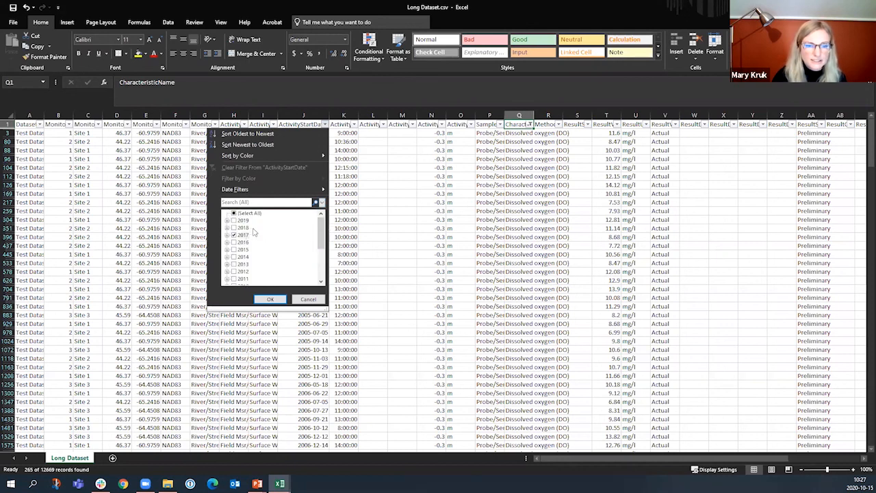
left_click(270, 300)
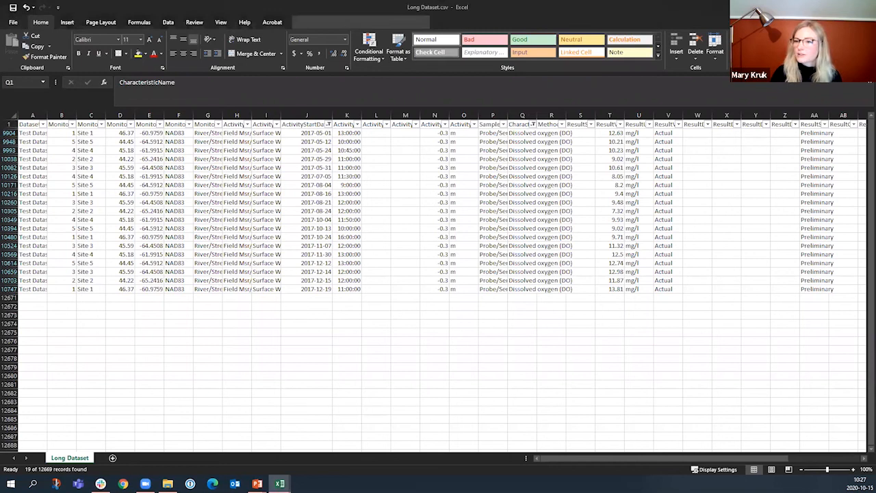
left_click(784, 54)
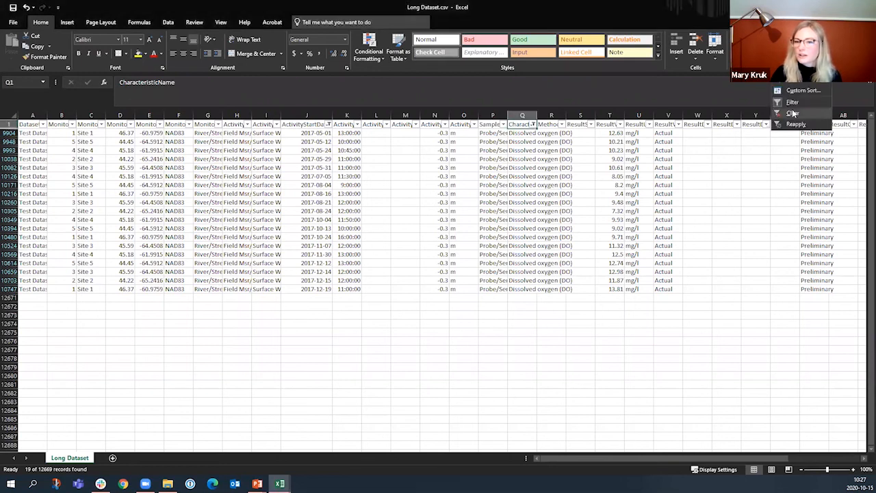
left_click(791, 112)
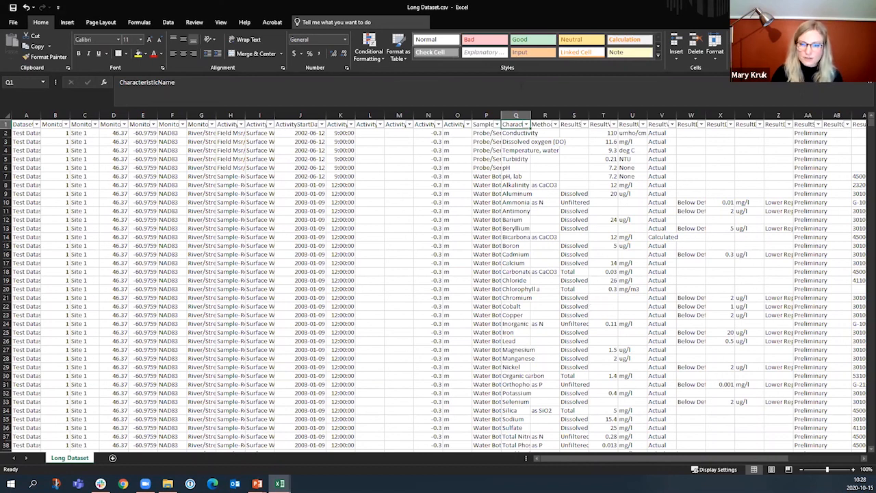
- Search the CharacteristicName filter values for "ph" and filter the column to pH only
left_click(526, 123)
left_click(467, 201)
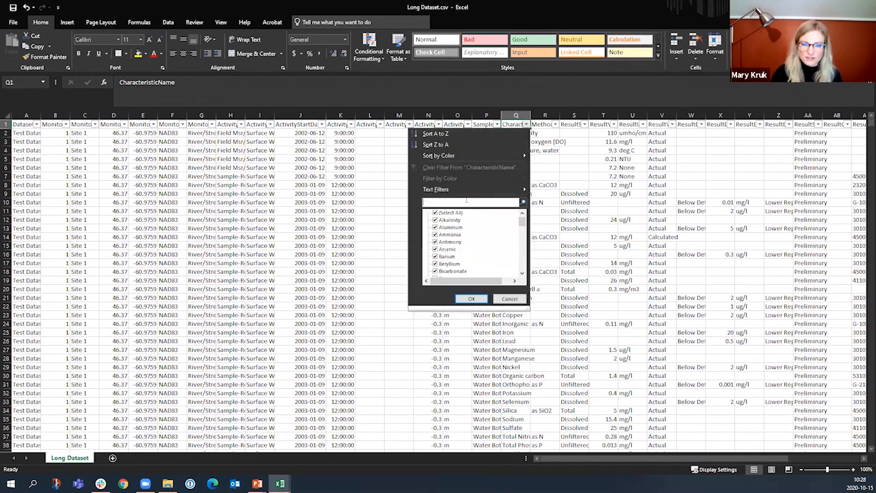
type("ph")
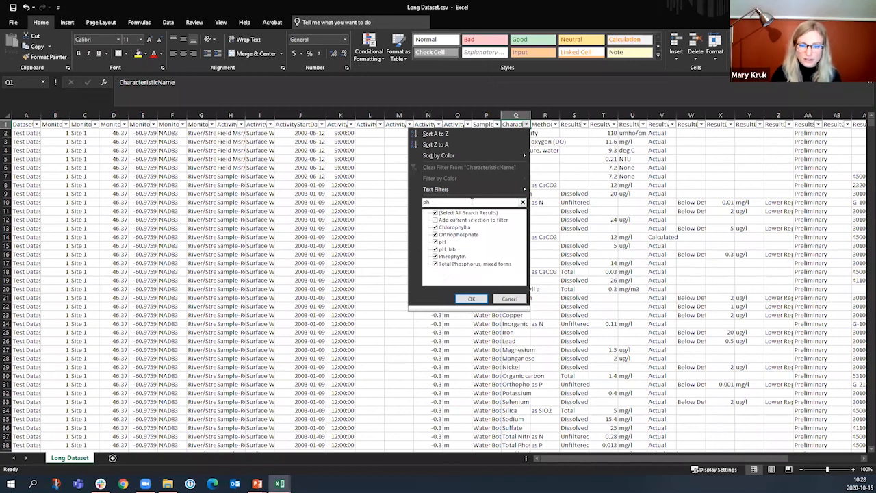
left_click(435, 213)
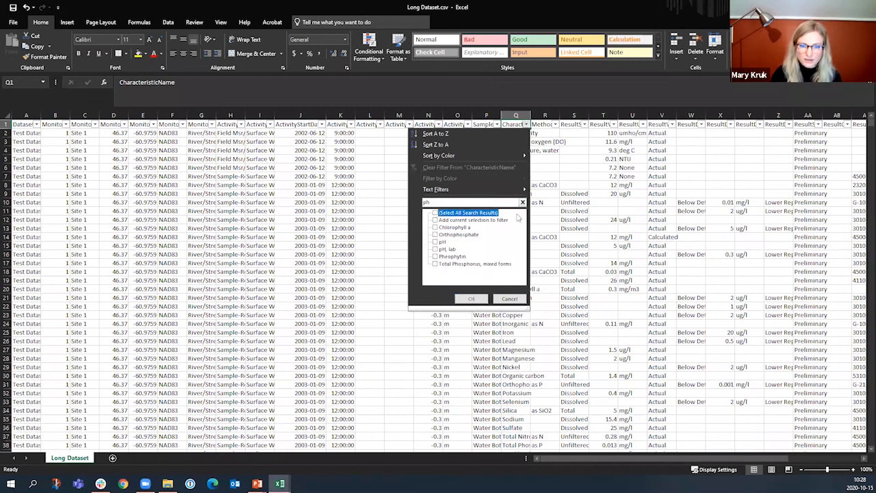
left_click(435, 242)
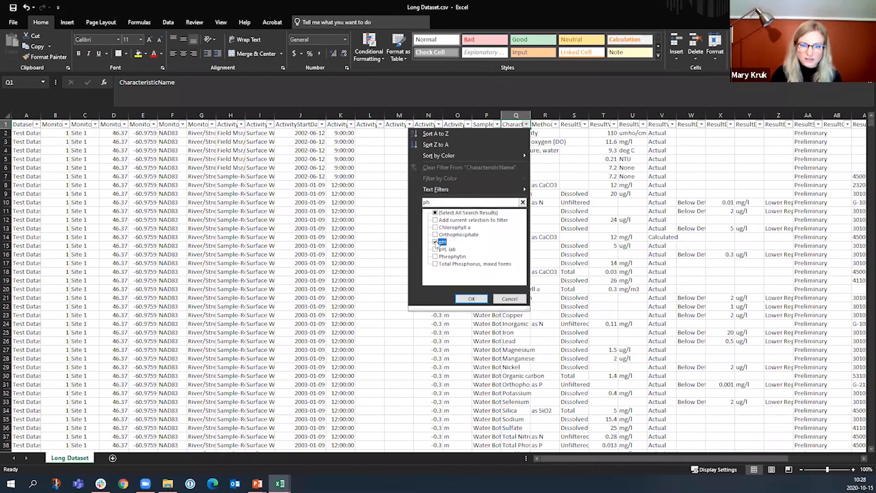
left_click(470, 299)
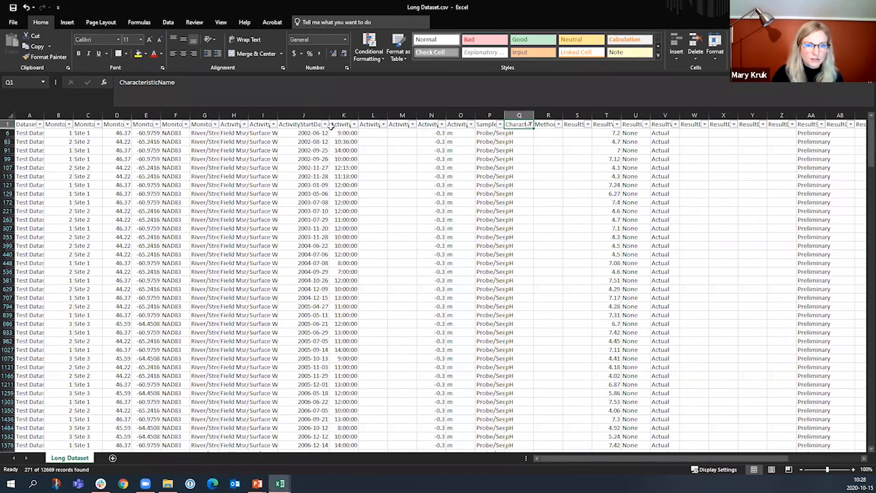
- Filter the ActivityStartDate column to show only dates from 2008
left_click(326, 125)
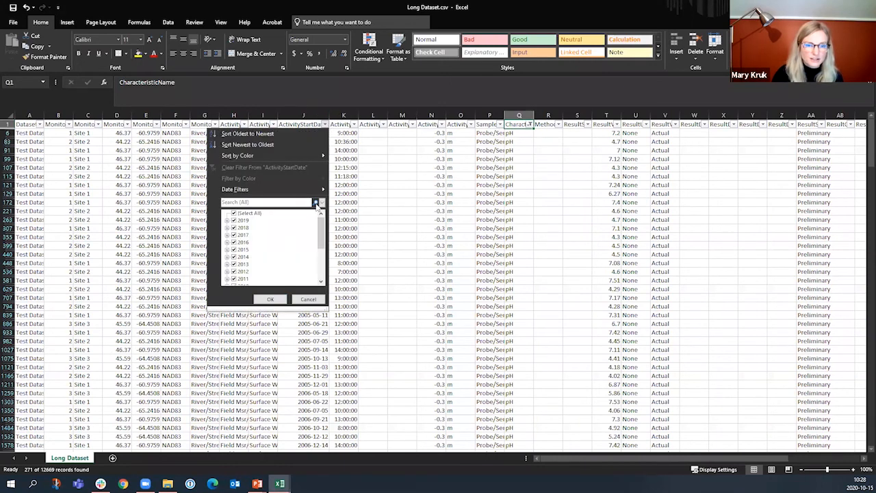
left_click(234, 213)
scroll(241, 260, "down", 3)
left_click(239, 243)
left_click(270, 299)
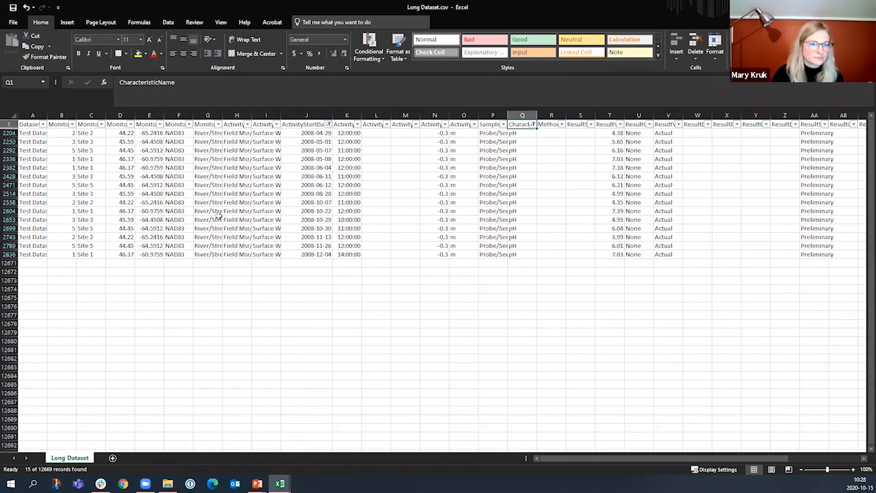
- Filter the monitoring location name column to show only Site 3
left_click(102, 125)
left_click(40, 213)
left_click(36, 234)
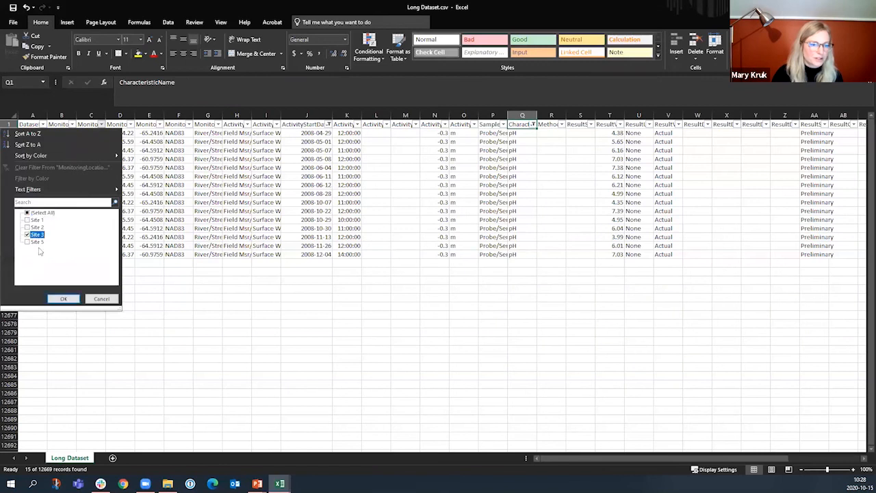
left_click(58, 299)
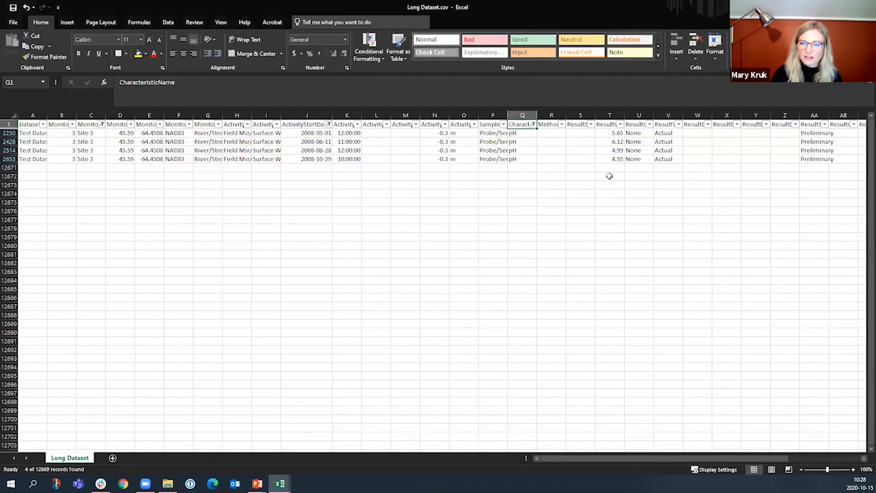
- Try averaging the filtered pH results in cell T12672 with =AVERAGE(T2250:T2653), and delete the formula
left_click(609, 175)
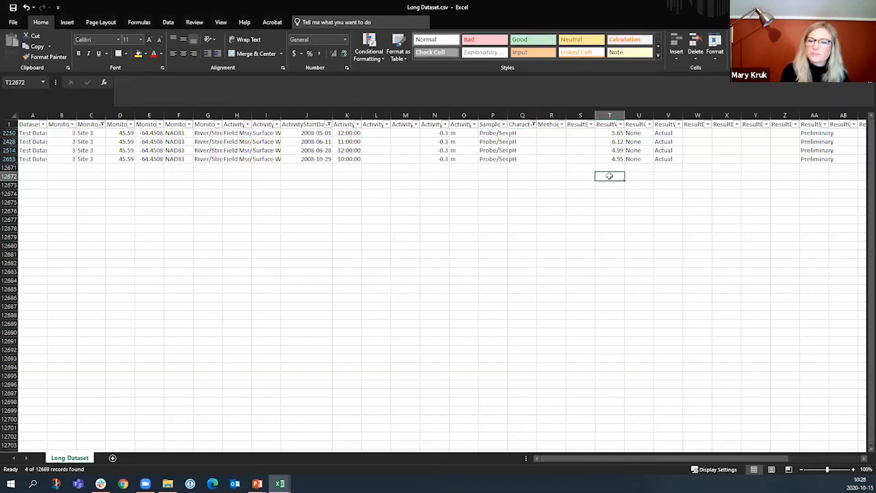
type("=a")
key("BackSpace")
type("average(")
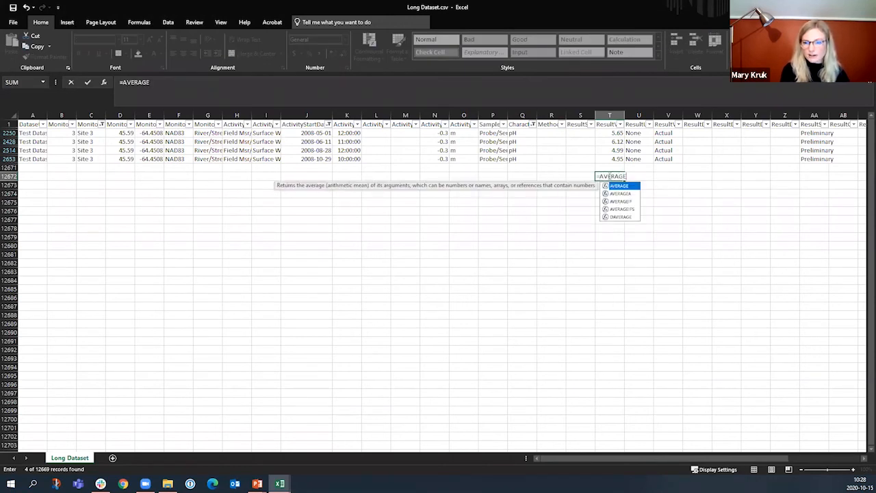
left_click_drag(614, 132, 614, 167)
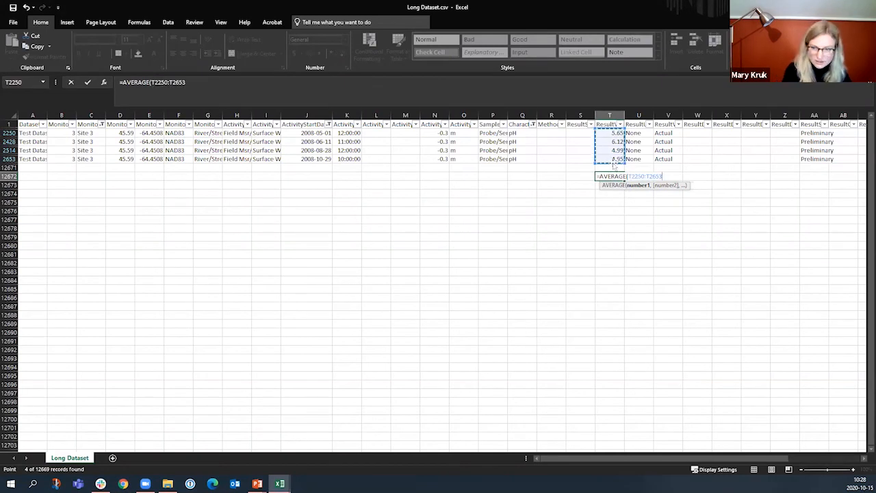
key("Return")
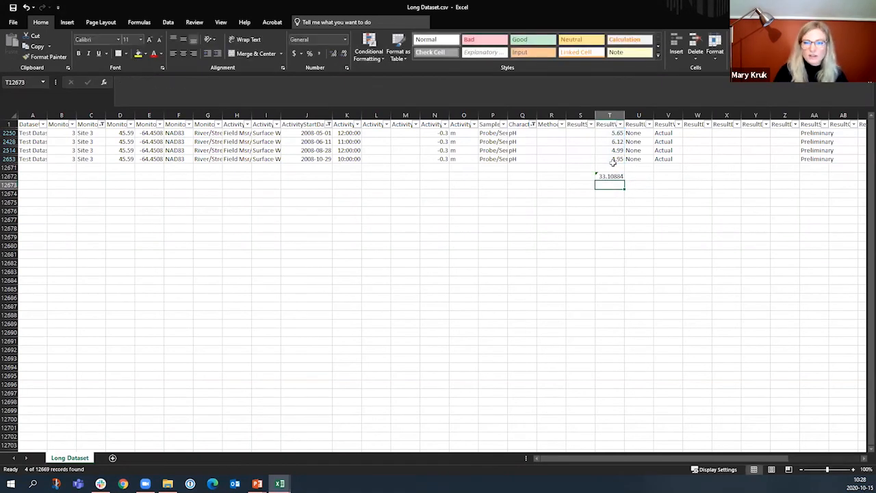
left_click(617, 177)
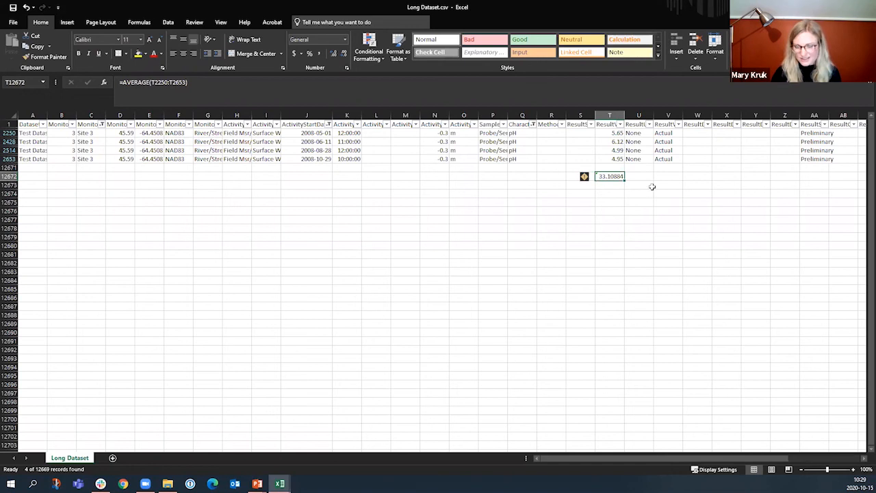
key("Delete")
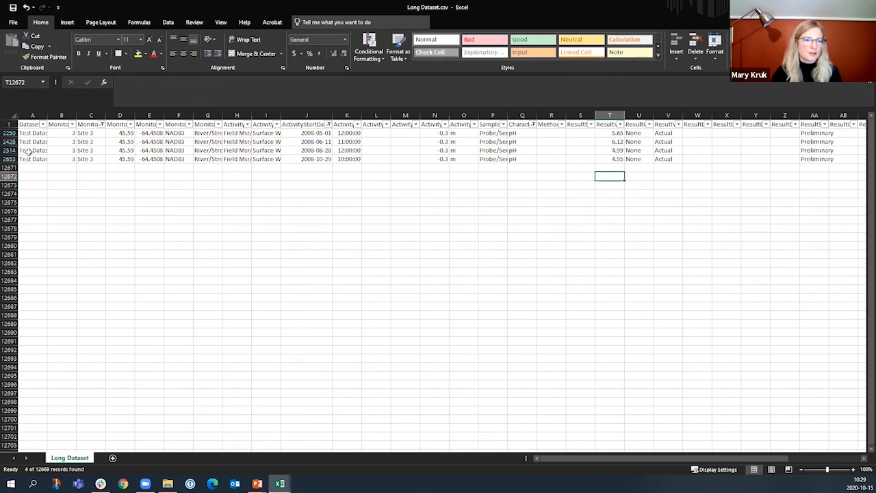
- Copy the filtered data with its headers, from A1 to the last used cell, and paste it into a new sheet at A1
left_click(26, 126)
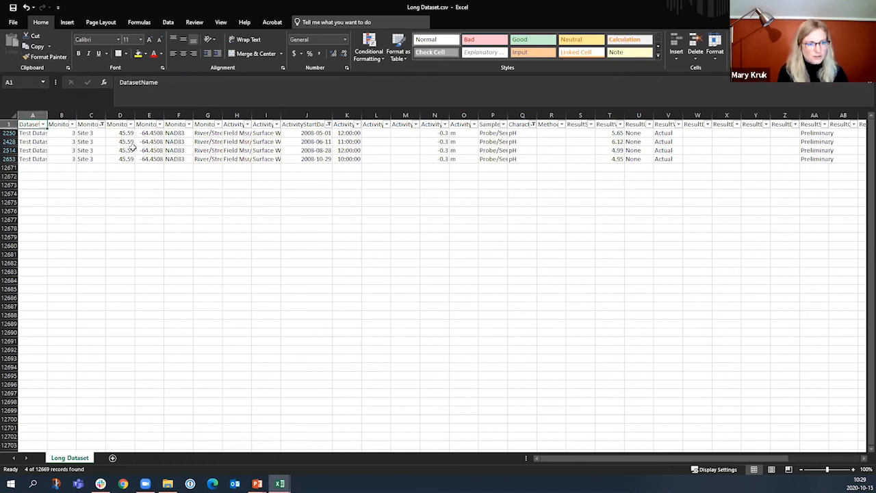
key("ctrl+shift+End")
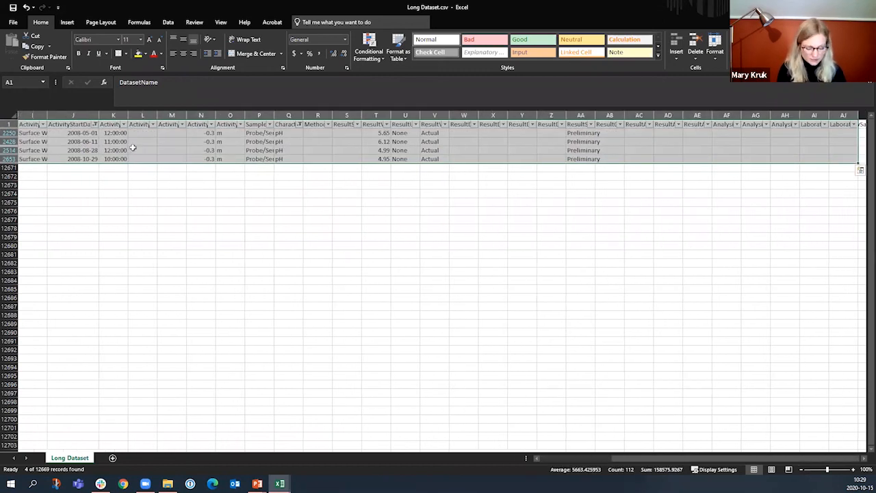
key("ctrl+c")
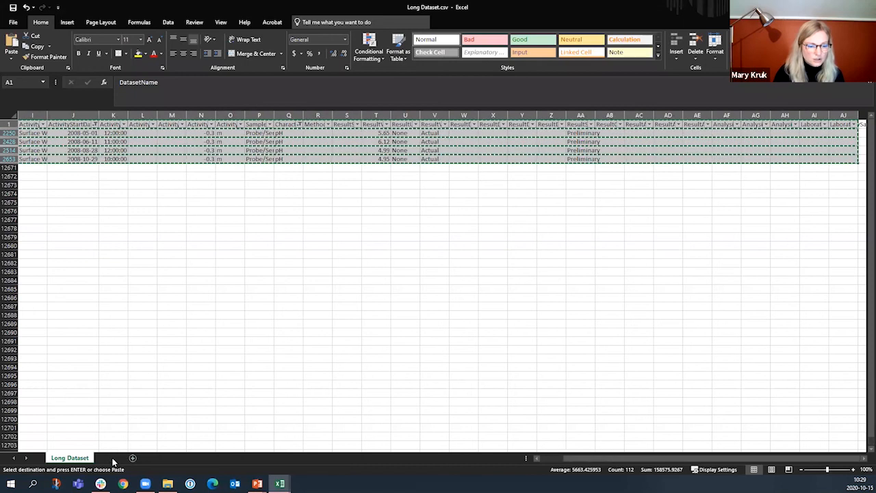
left_click(113, 458)
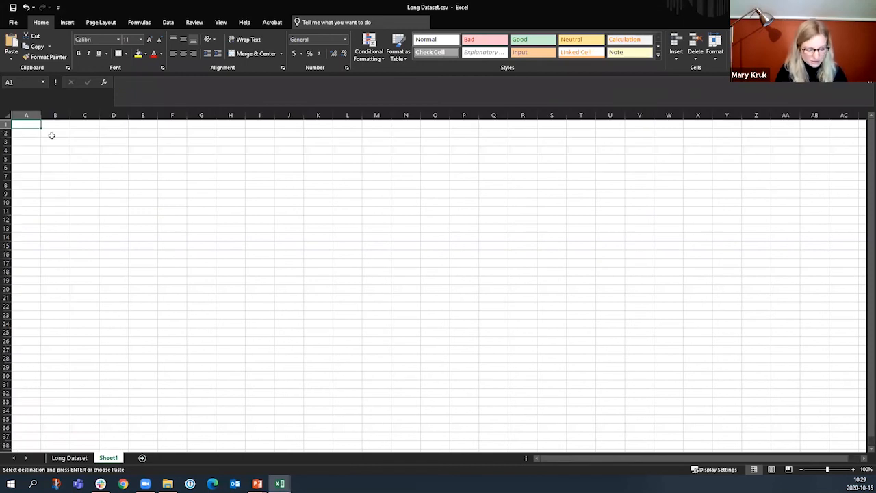
key("ctrl+v")
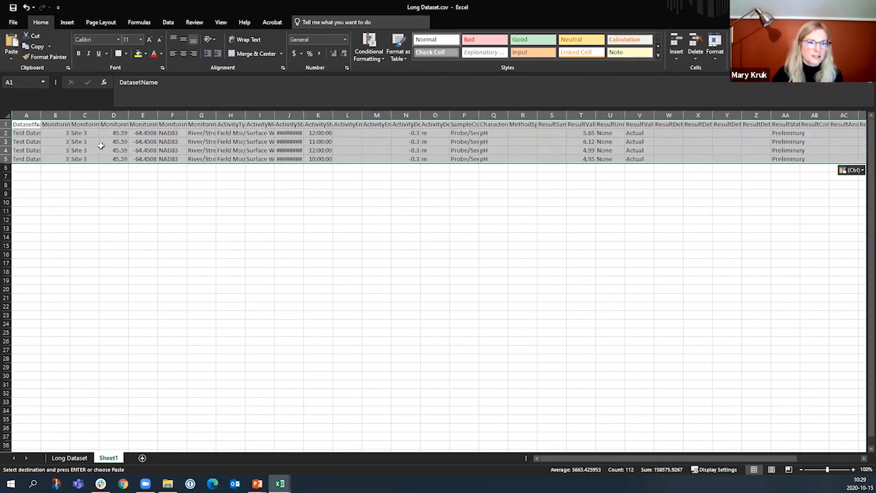
right_click(203, 214)
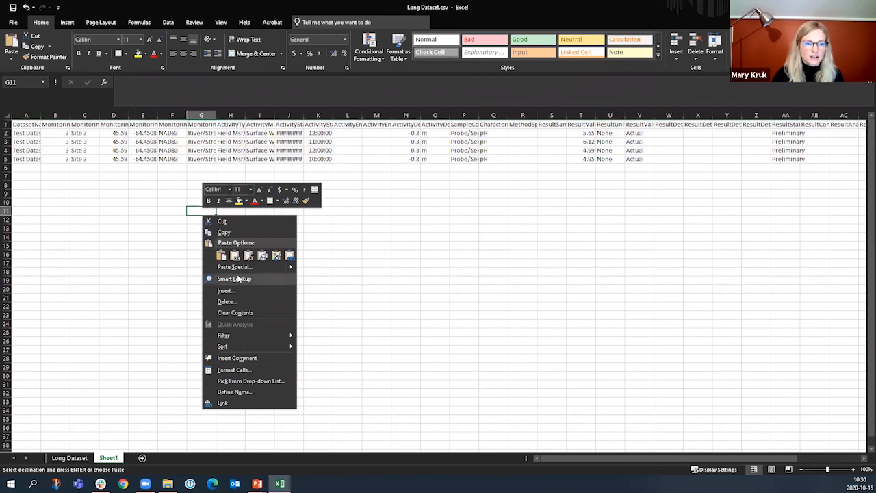
key("Escape")
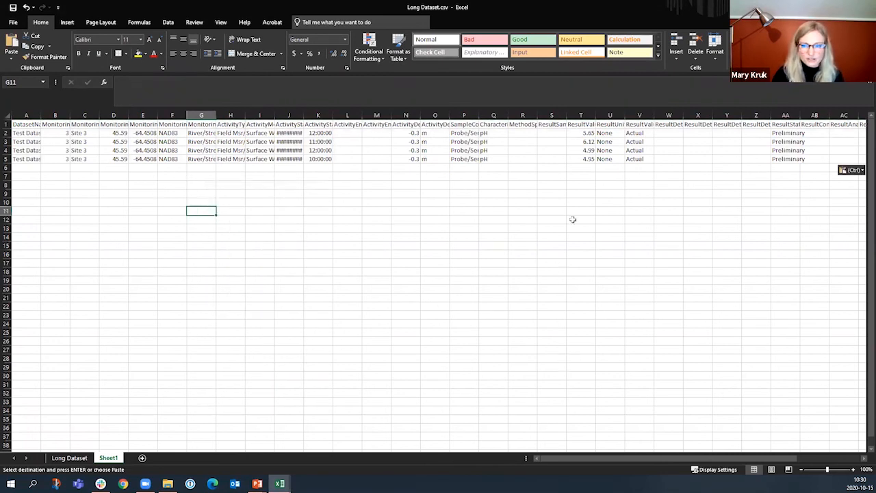
- Average the copied pH results in cell T7 of Sheet1 with =AVERAGE(T2:T5), and delete the formula
left_click(579, 176)
type("=")
key("Escape")
type("=AVERAG")
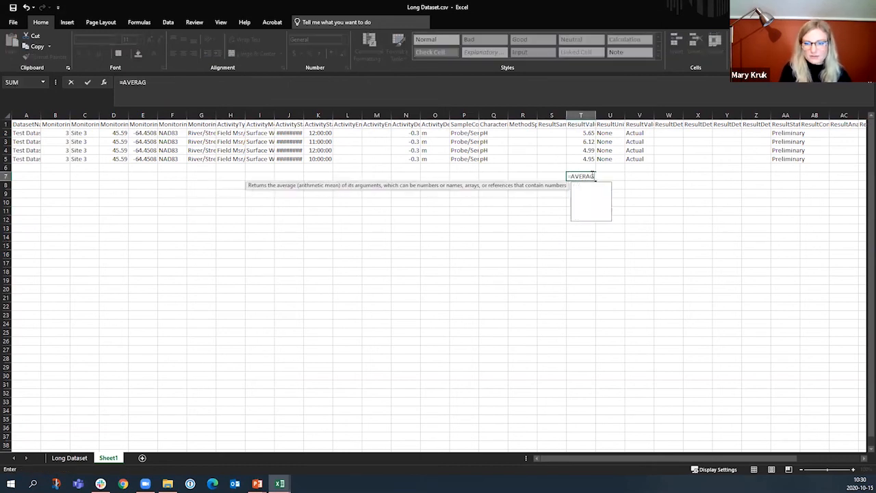
type("E(")
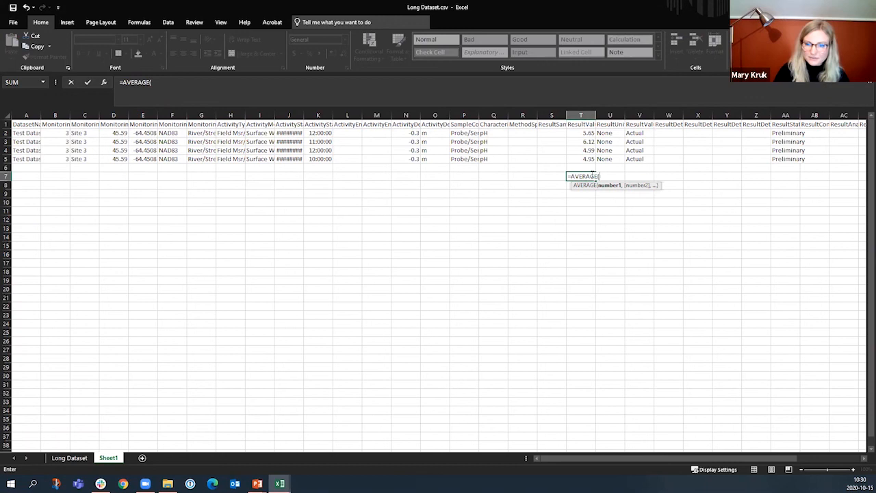
left_click_drag(579, 134, 588, 161)
key("Return")
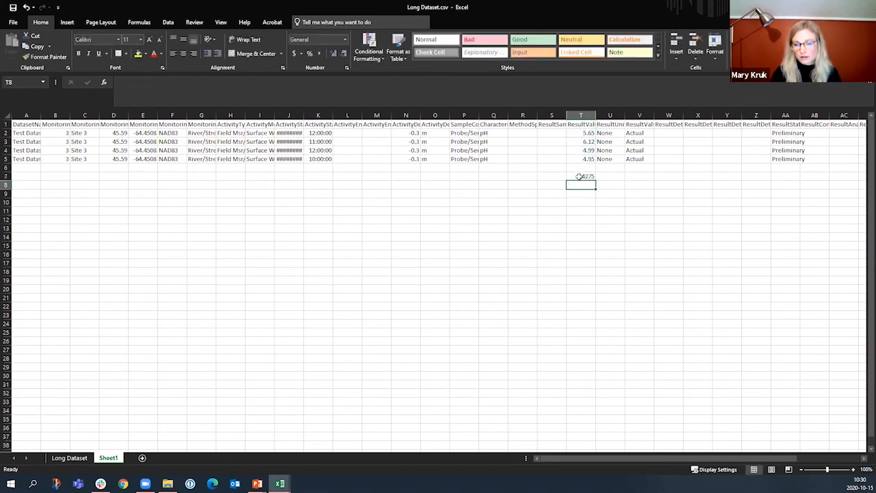
left_click(587, 176)
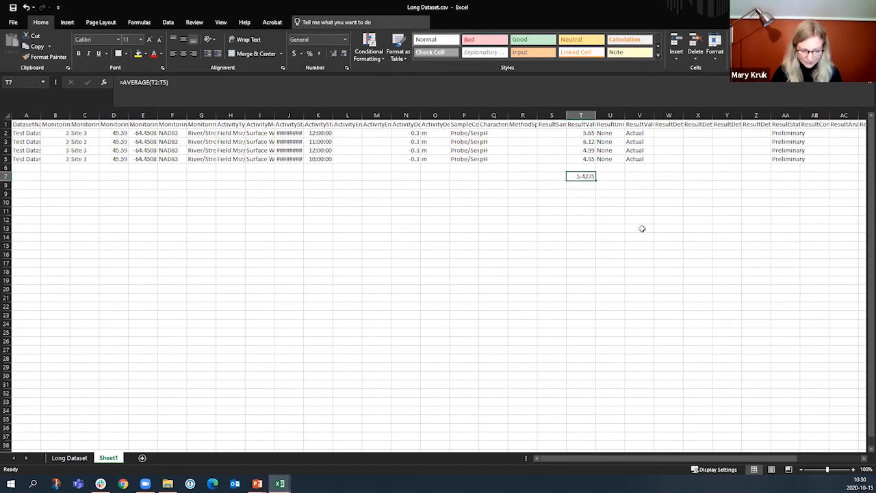
key("Delete")
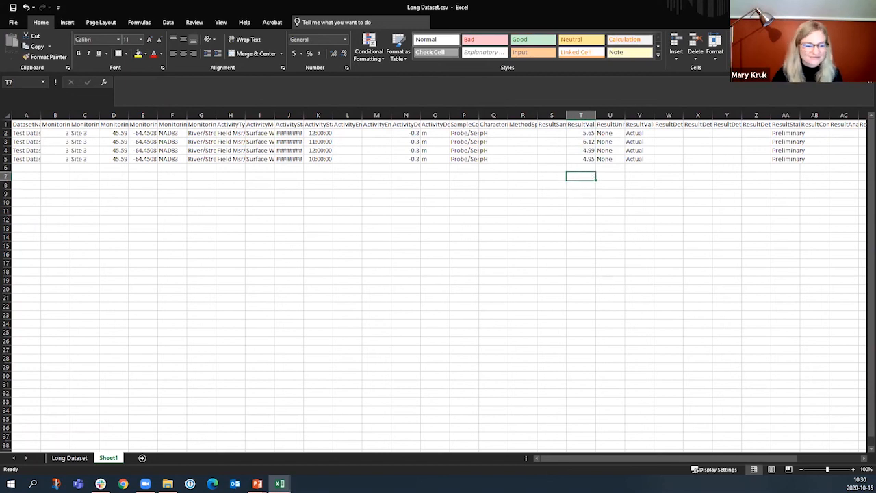
- Return to the Long Dataset sheet, switch to the Wide Dataset workbook and select cell A1
left_click(71, 457)
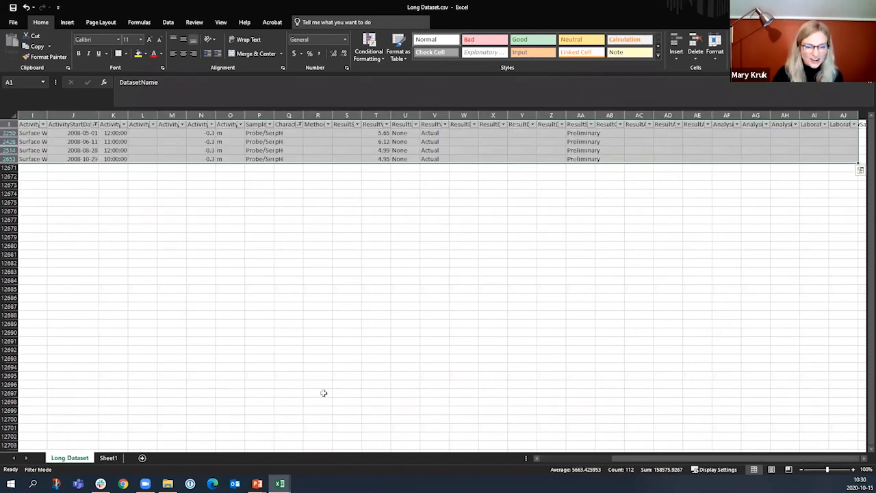
key("alt+Tab")
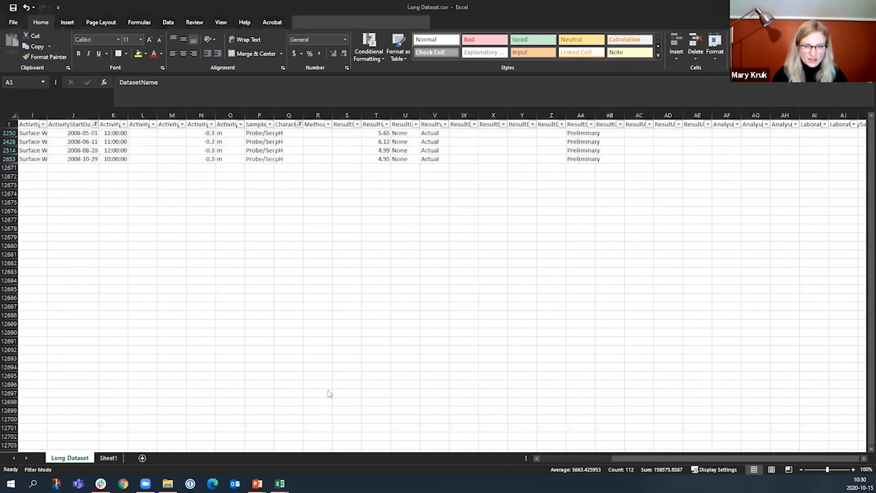
left_click(323, 397)
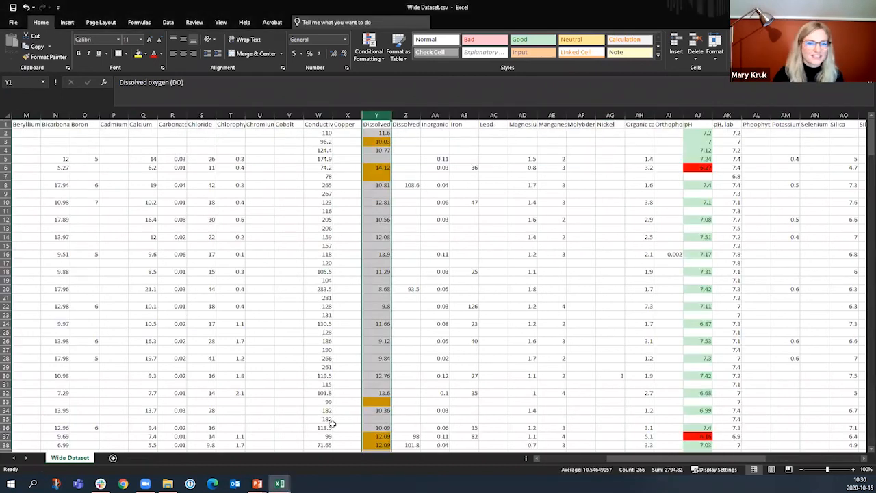
left_click_drag(637, 458, 523, 460)
left_click(26, 126)
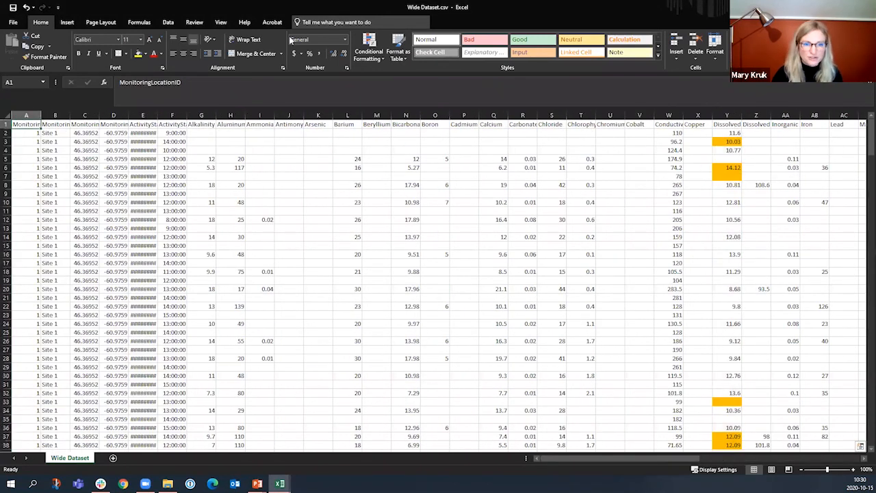
- Extend the selection from A1 to the last used cell and turn on filters for the wide dataset's header row
key("ctrl+shift+End")
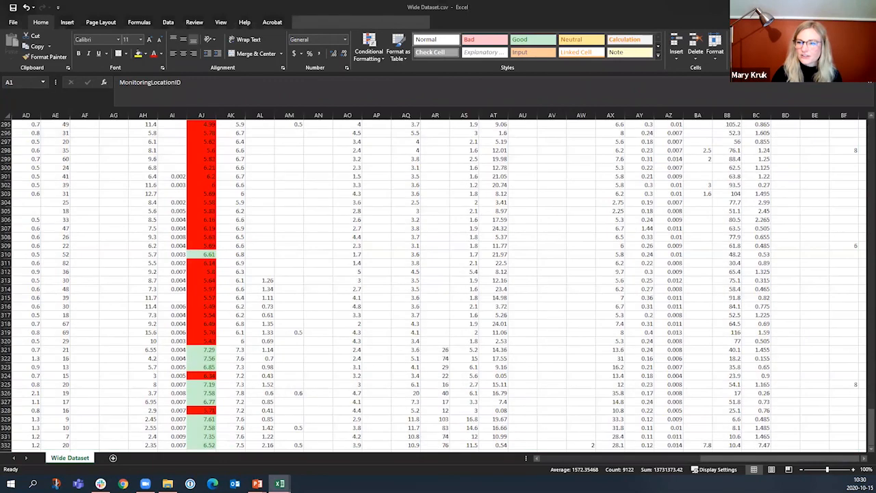
left_click(785, 52)
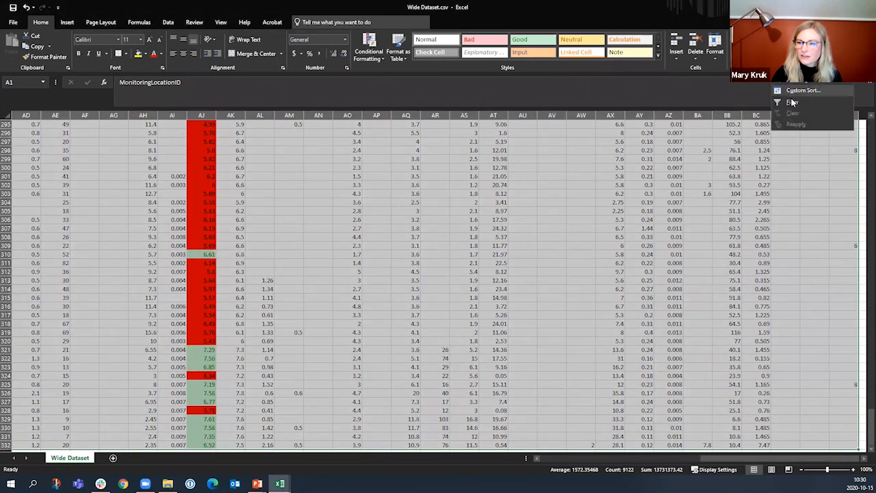
left_click(792, 102)
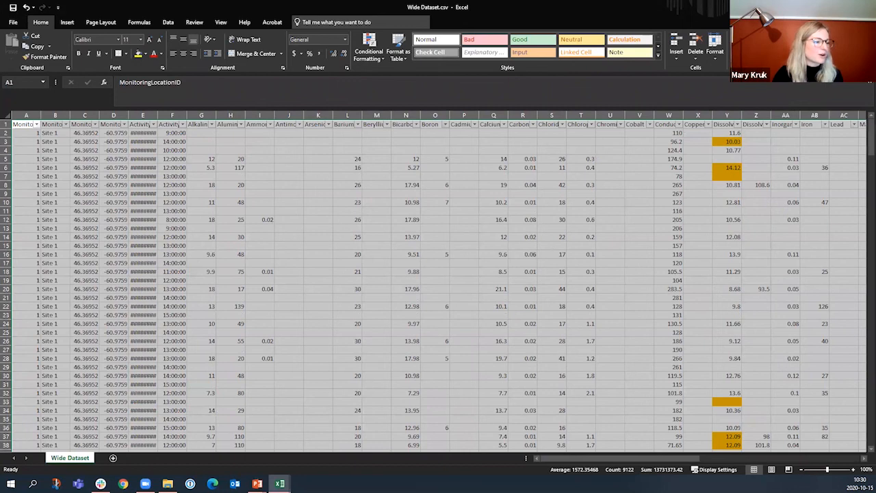
- Filter the wide dataset's "Temperature, water" column with a number filter to show values greater than 10
left_click_drag(592, 460, 652, 454)
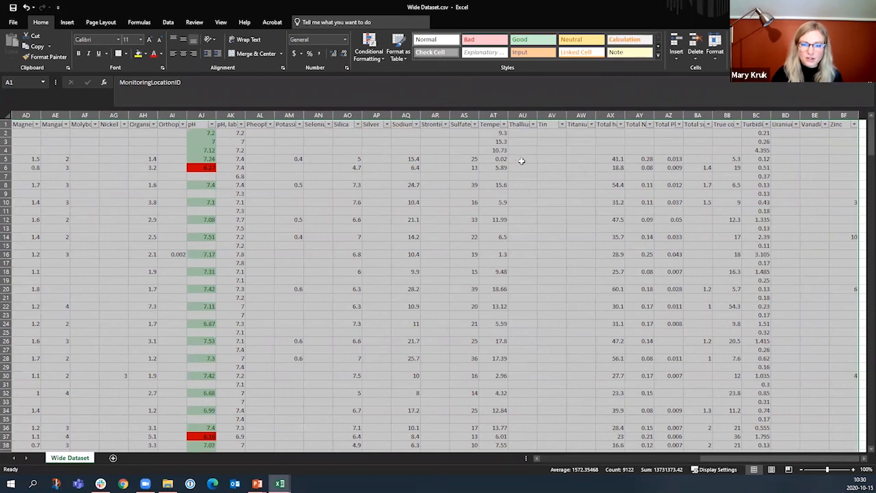
left_click(505, 124)
left_click(540, 141)
left_click(515, 135)
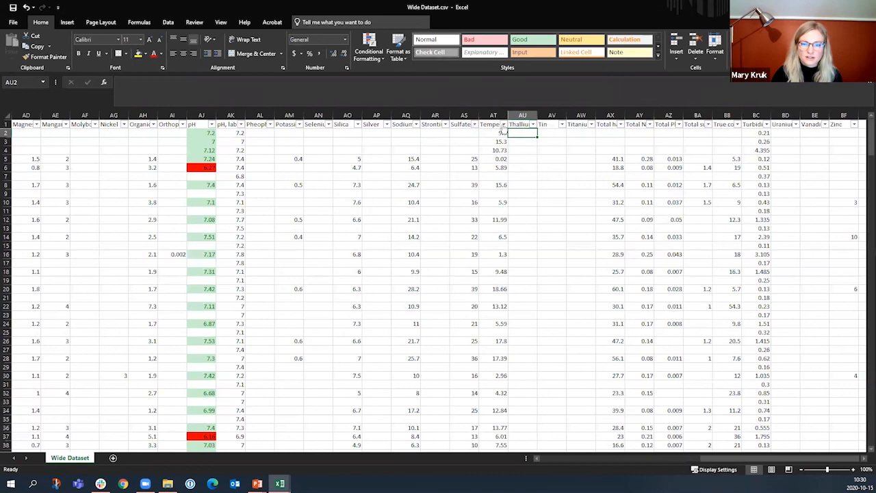
left_click(504, 124)
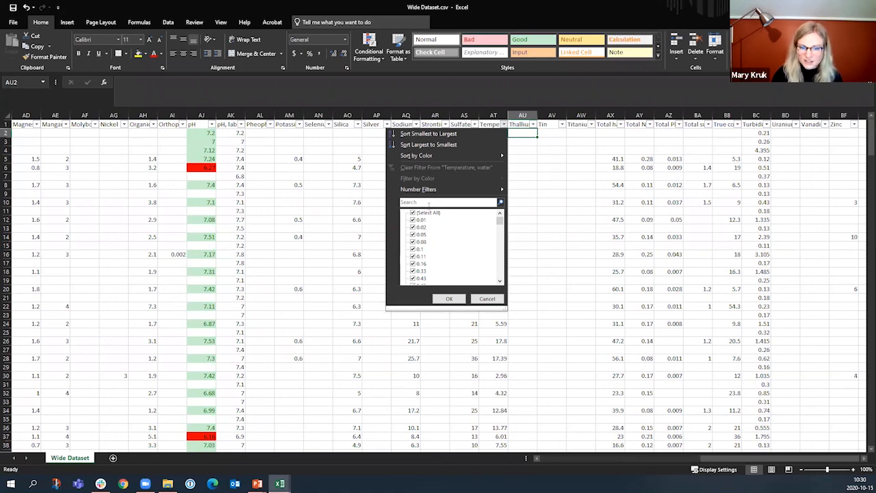
scroll(438, 247, "down", 15)
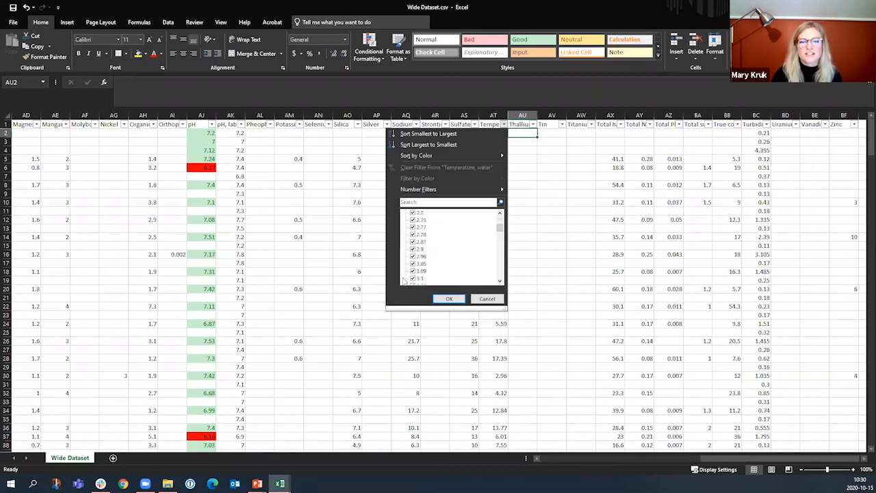
scroll(436, 273, "down", 10)
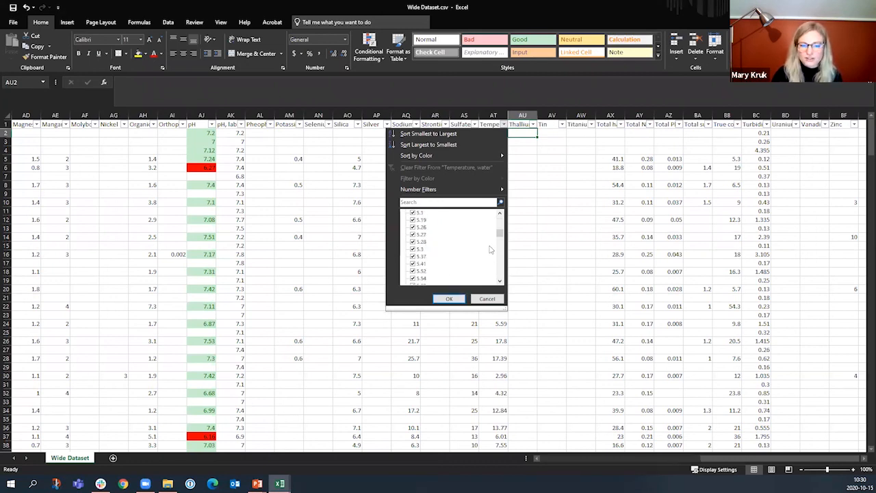
left_click_drag(499, 236, 473, 160)
left_click_drag(500, 234, 500, 204)
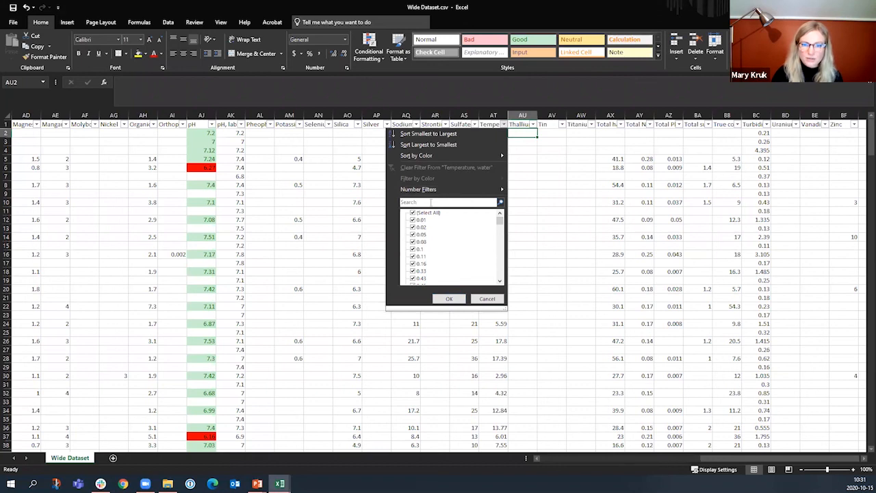
mouse_move(431, 195)
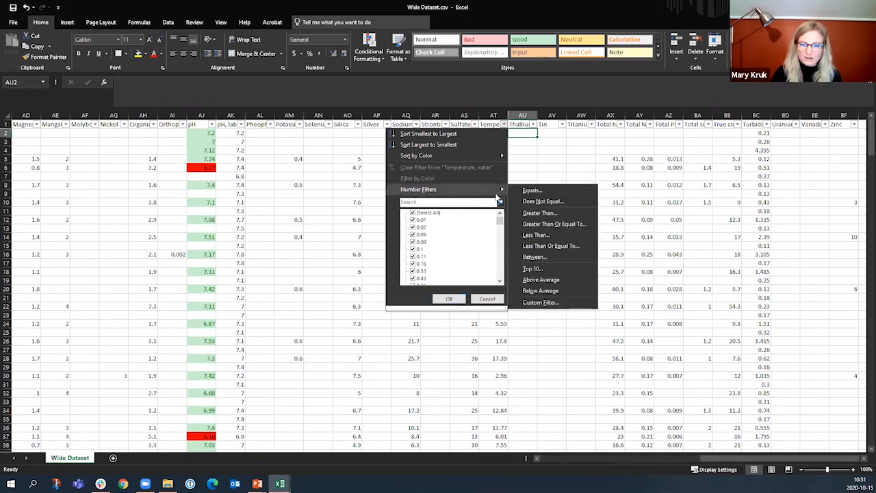
left_click(558, 213)
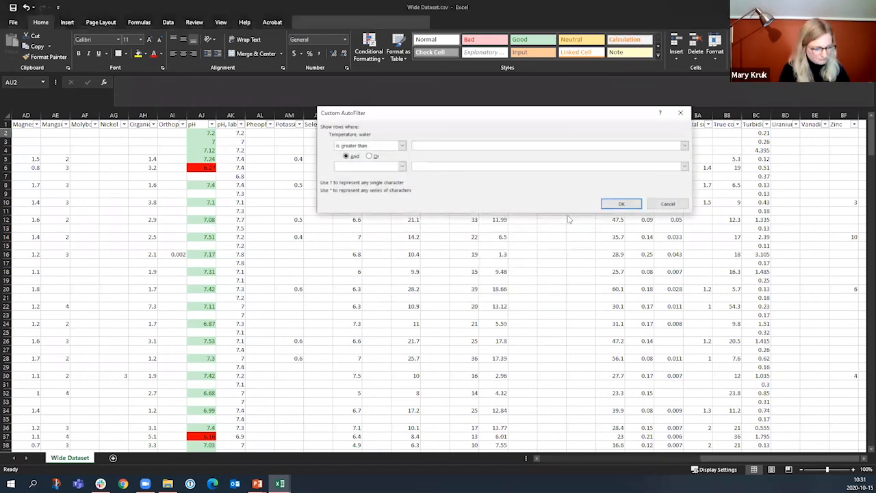
left_click(622, 203)
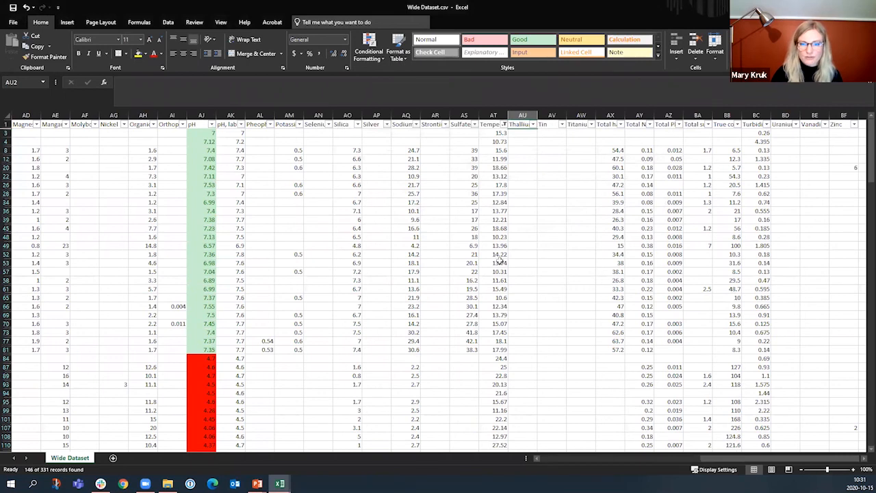
- Clear the water temperature filter while keeping the header filters on
left_click(784, 55)
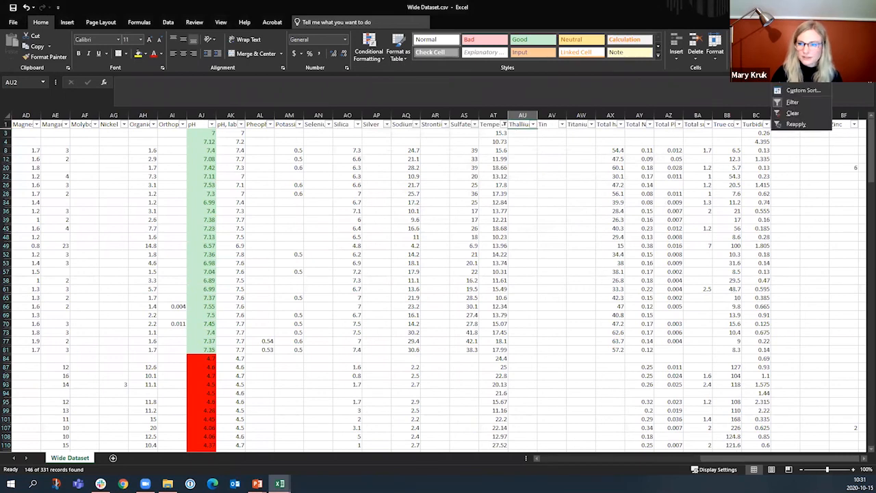
left_click(800, 113)
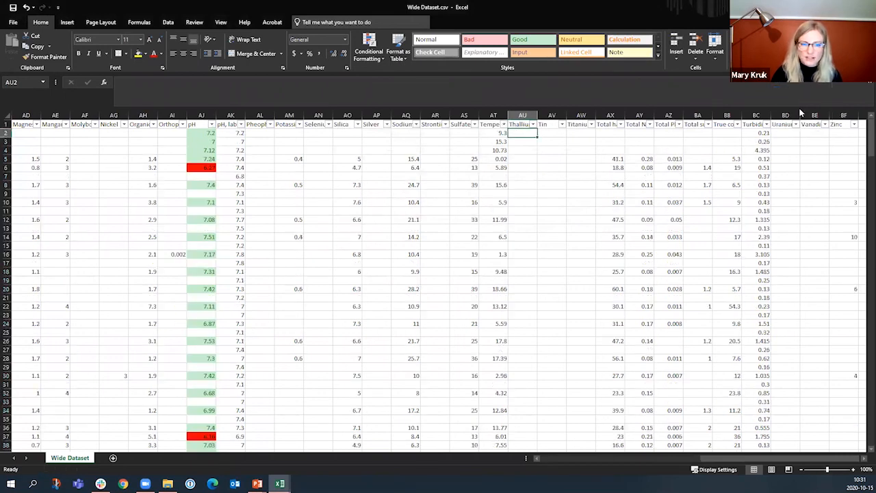
left_click(414, 177)
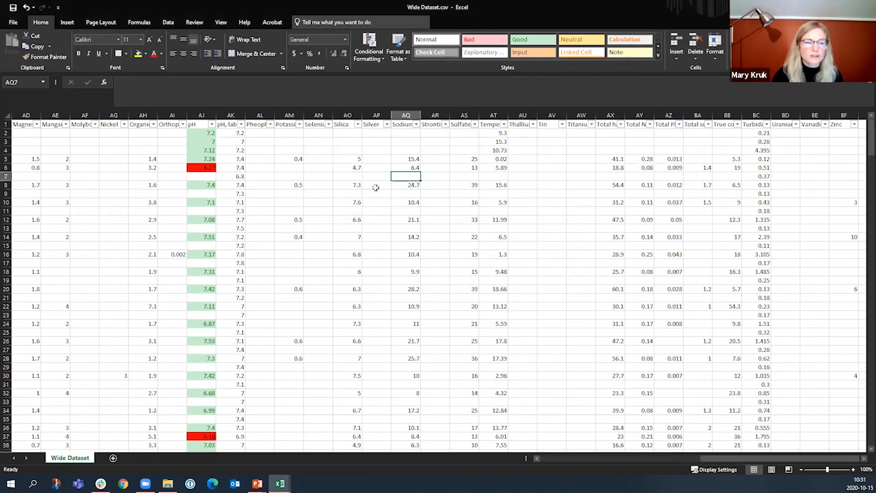
- Filter the pH column by cell color to show only the red-filled cells
left_click(199, 142)
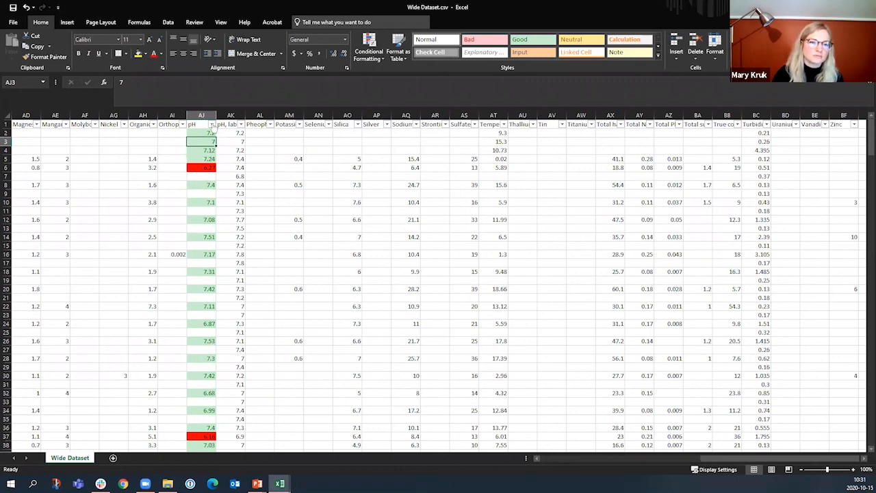
left_click(211, 125)
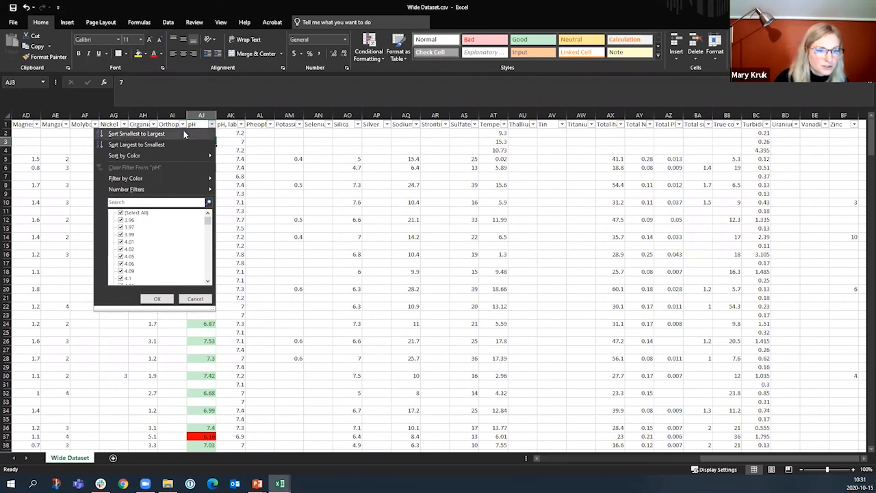
mouse_move(134, 180)
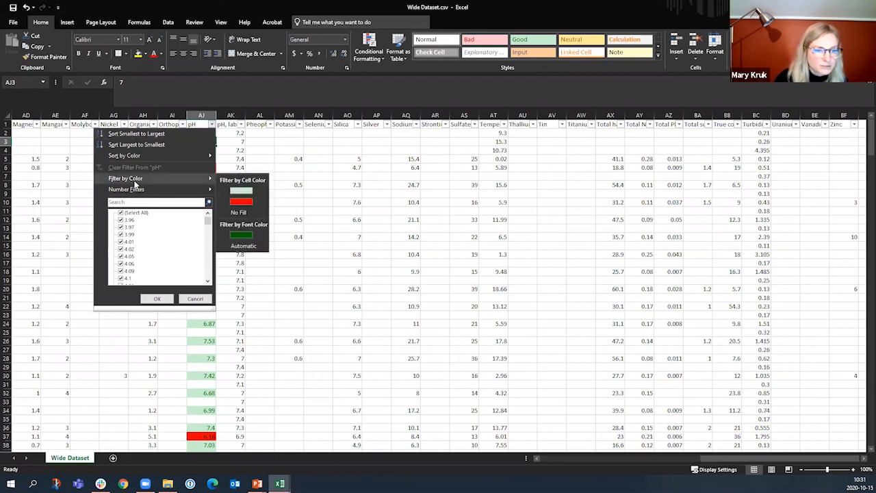
left_click(240, 202)
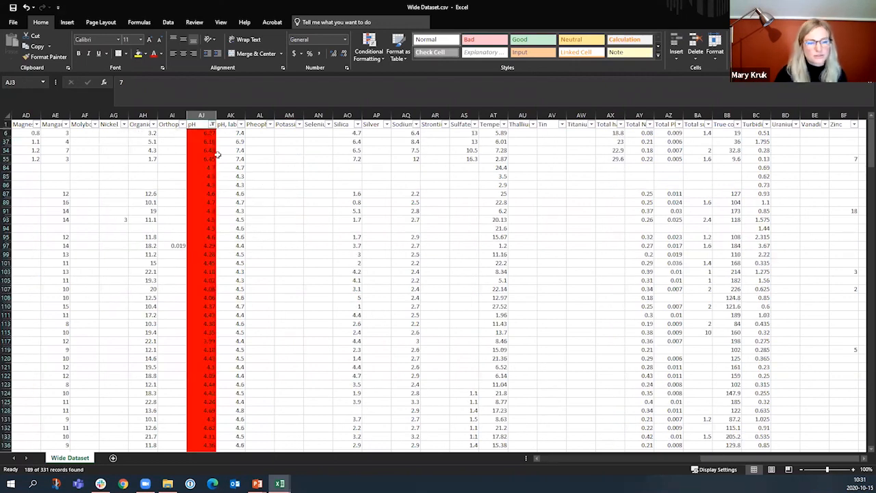
- Remove the color filter from the pH column by selecting all of its values again
left_click(212, 124)
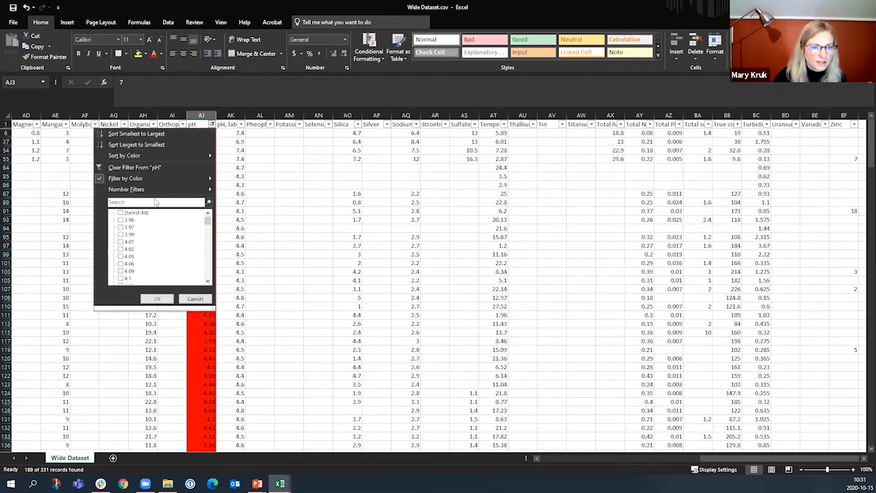
left_click(121, 213)
left_click(156, 299)
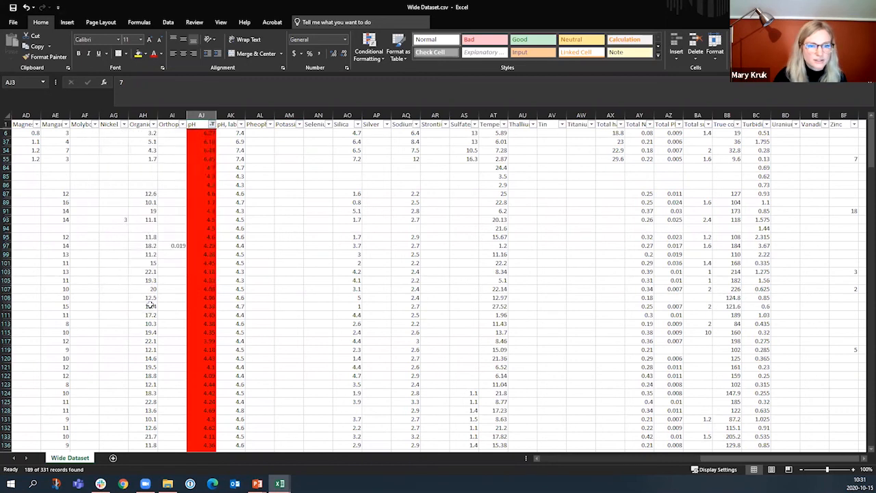
left_click(787, 55)
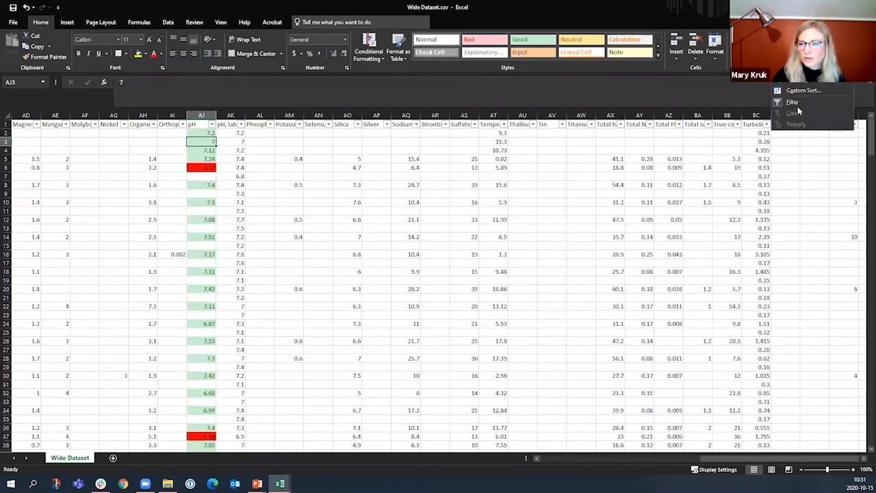
left_click(419, 237)
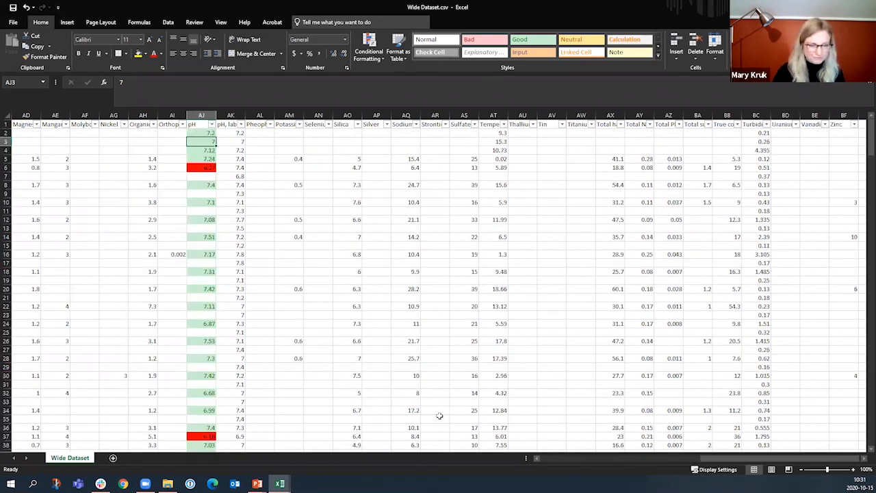
- Switch to the PowerPoint slide show and advance to the Exercises slide
key("alt+Tab")
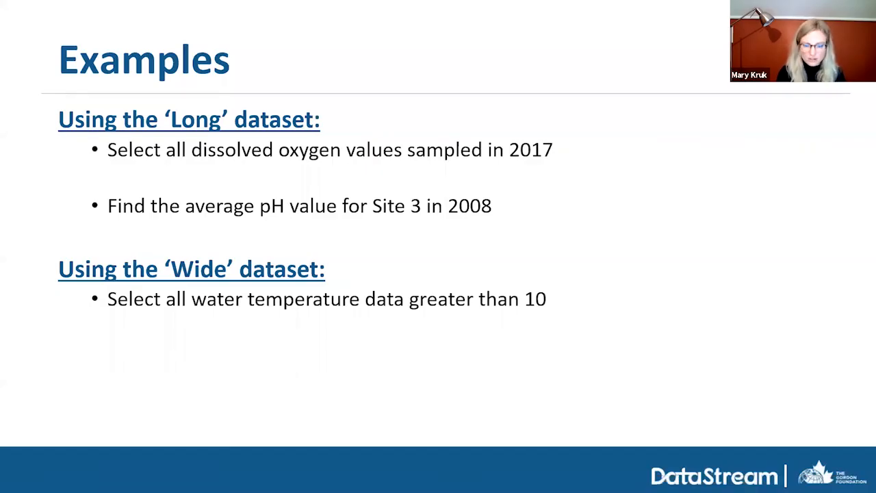
key("Right")
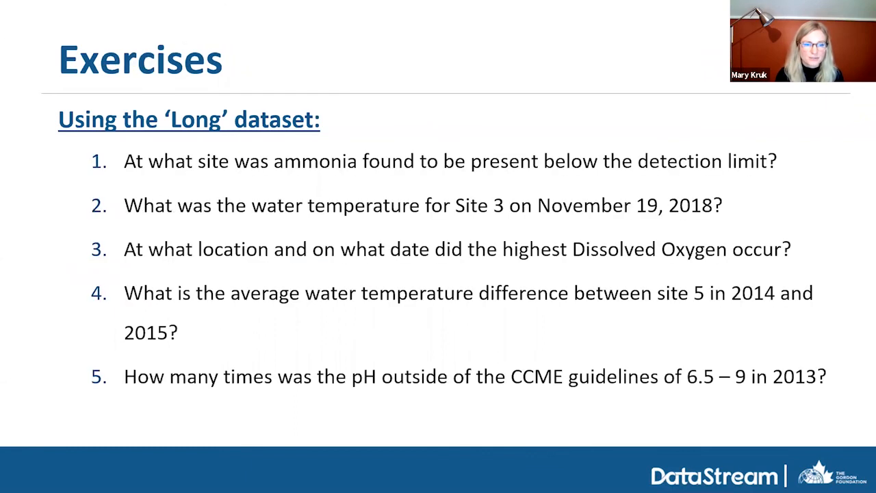
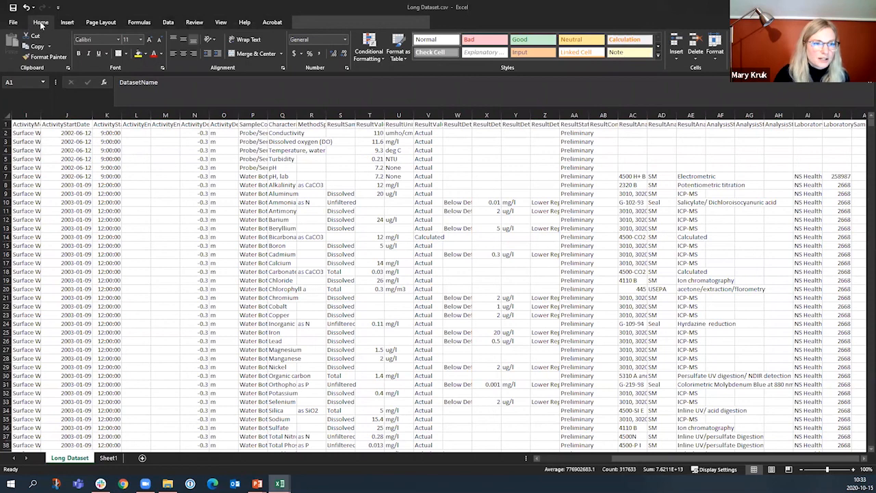
- Start Remove Duplicates on the Long Dataset data and unselect all columns for the comparison
left_click(167, 22)
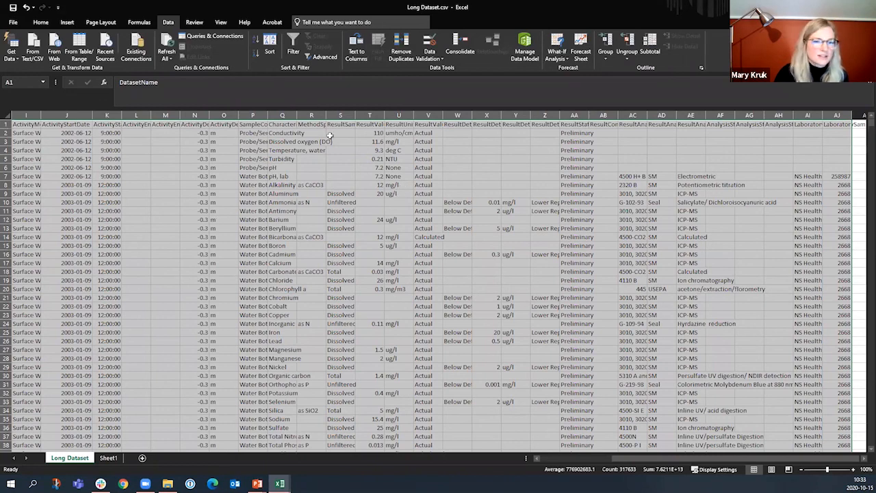
left_click(23, 123)
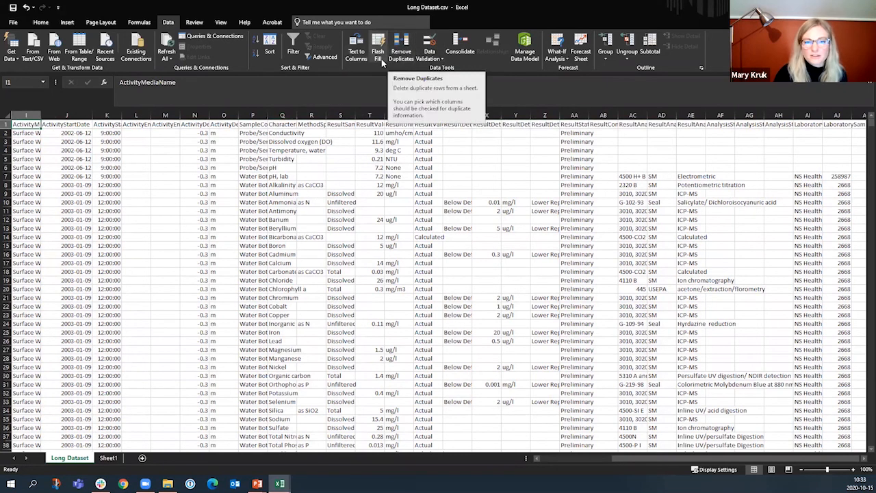
left_click(399, 51)
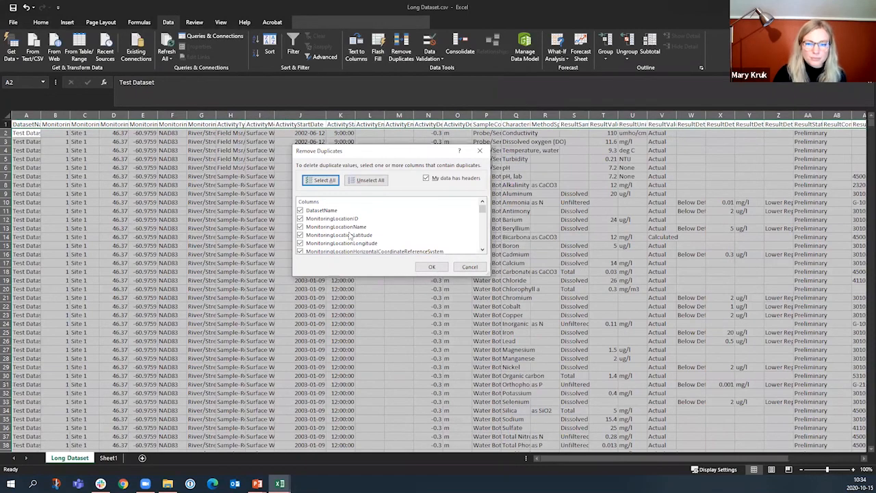
mouse_move(483, 210)
left_mouse_down()
mouse_move(483, 241)
mouse_move(488, 199)
left_mouse_up()
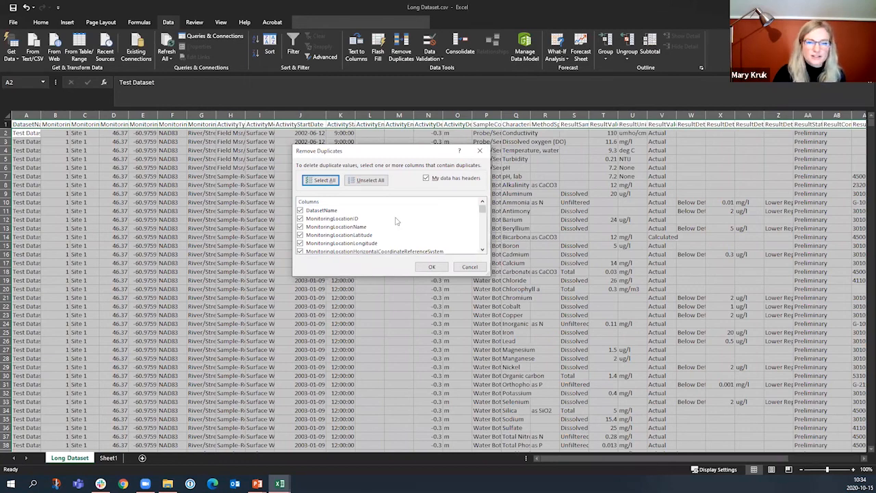
left_click(365, 181)
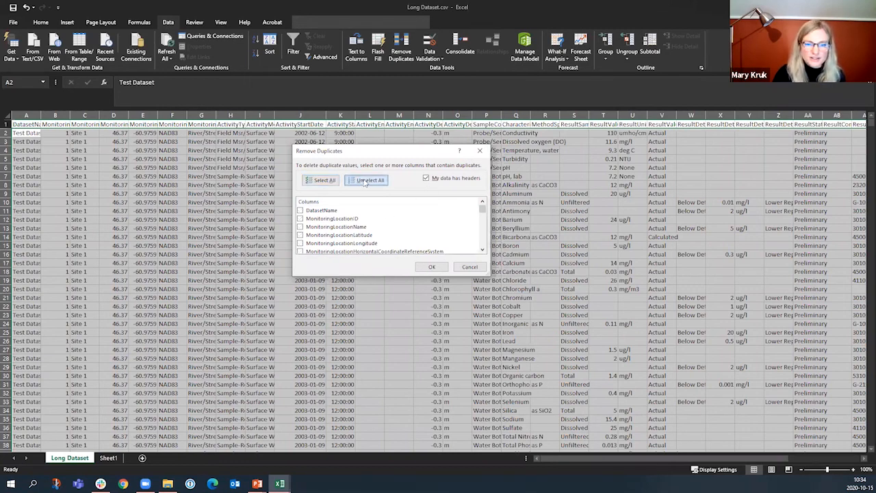
- Remove the duplicate rows based only on the CharacteristicName column
left_click(483, 250)
left_click(482, 250)
left_click(482, 250)
left_click(482, 250)
left_click(482, 250)
left_click(482, 250)
left_click(300, 240)
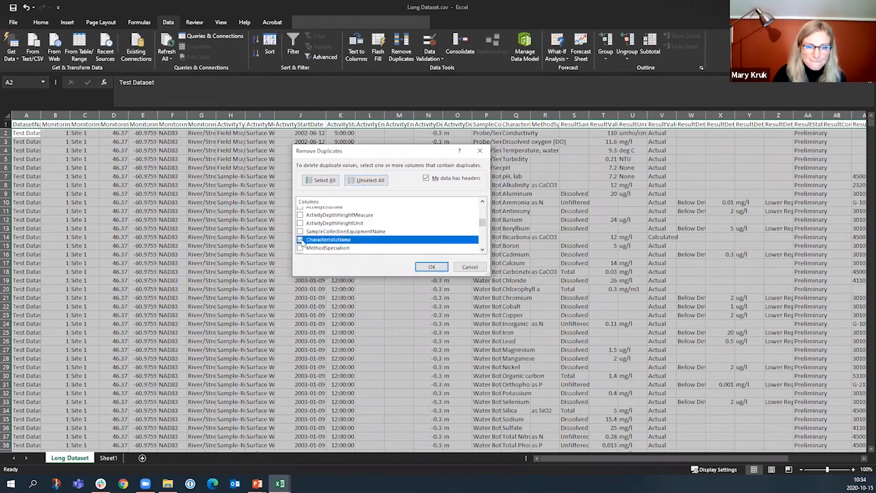
left_click(432, 267)
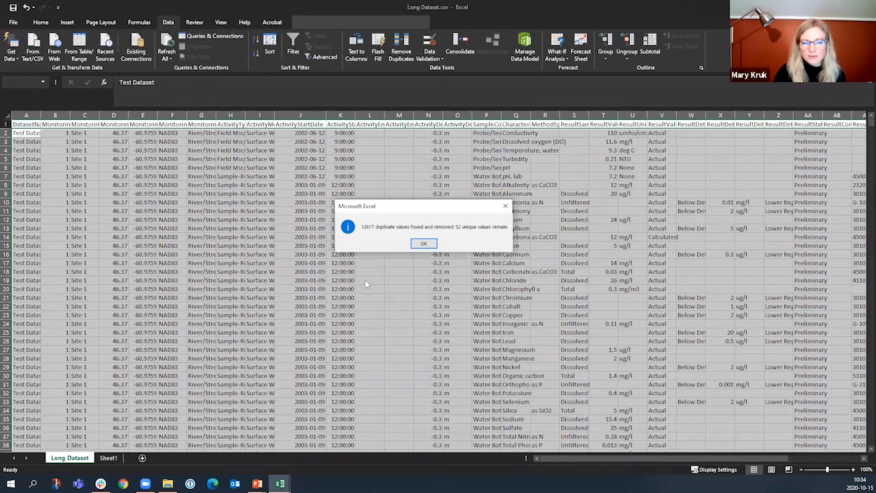
left_click(426, 243)
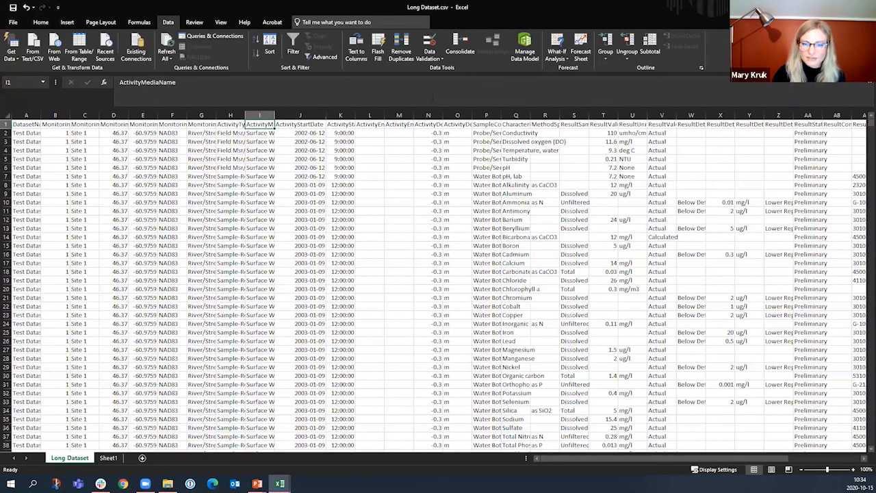
- Fit the CharacteristicName column to its contents, examine the listed characteristics, and undo the width change
left_click(515, 125)
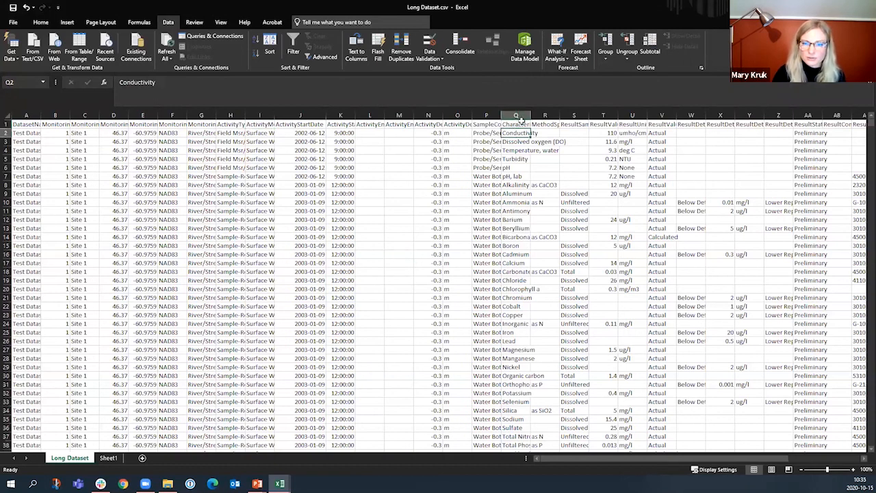
double_click(531, 115)
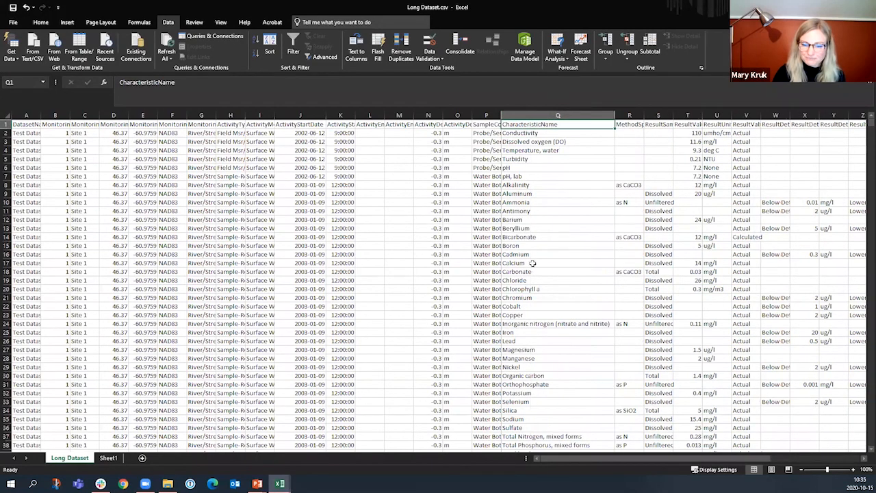
scroll(528, 296, "down", 4)
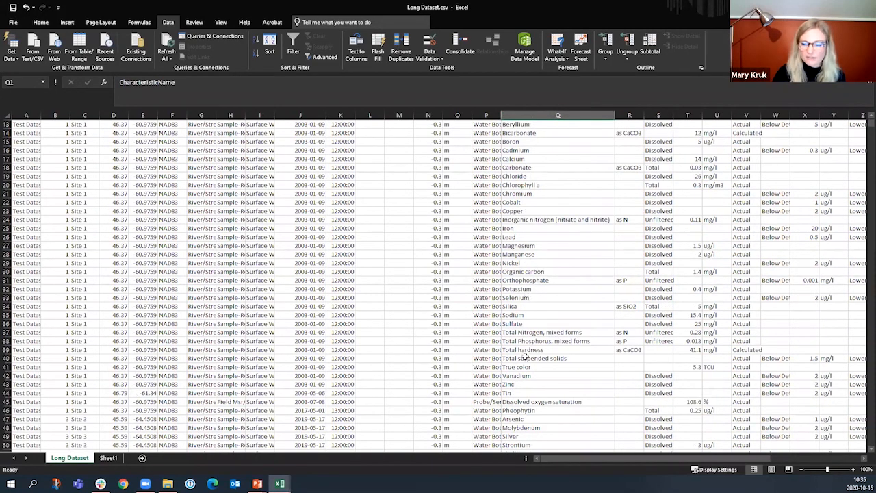
scroll(579, 259, "up", 3)
left_click_drag(535, 137, 530, 436)
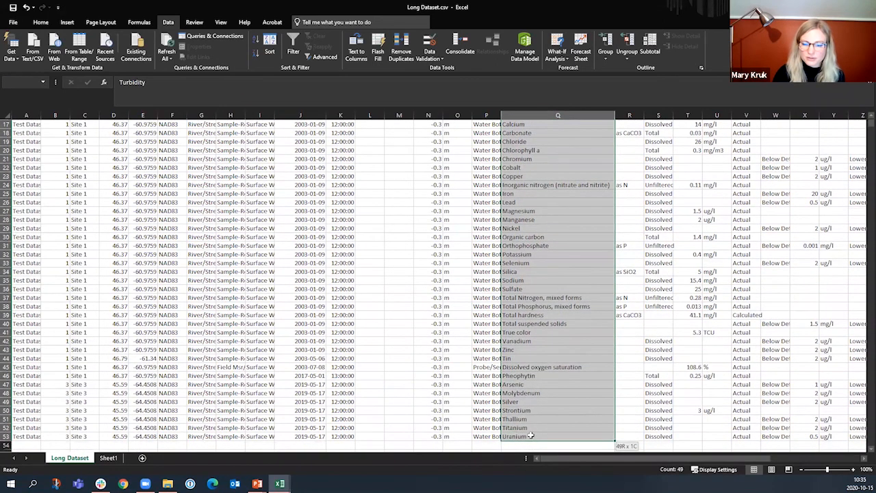
scroll(555, 288, "up", 5)
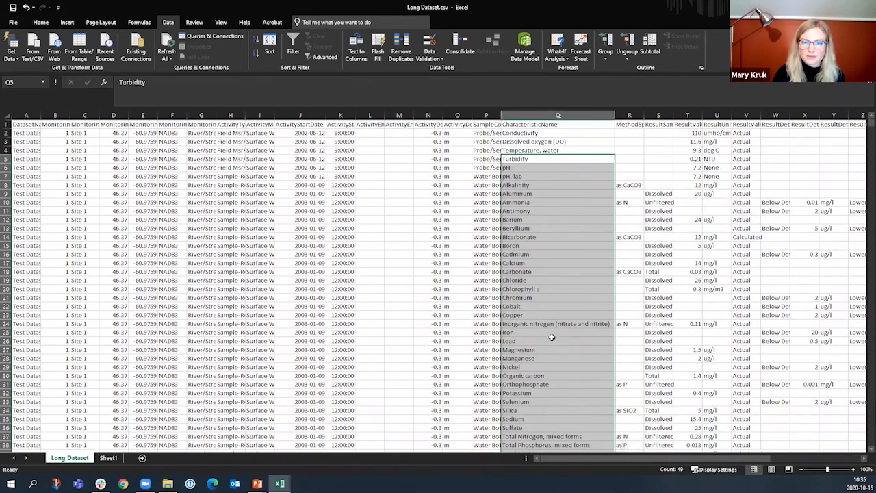
left_click(545, 141)
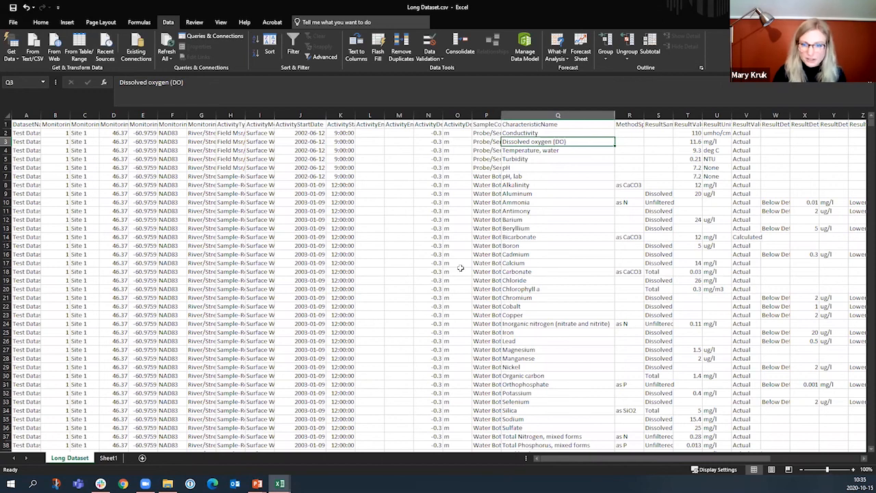
key("ctrl+z")
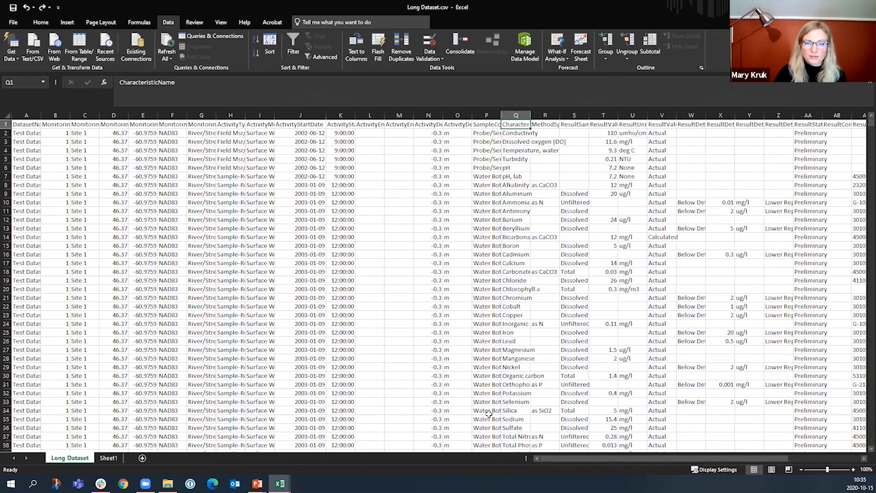
- Check the Advanced Filter's list range across the whole dataset and filter it in place to unique records only
left_click(25, 124)
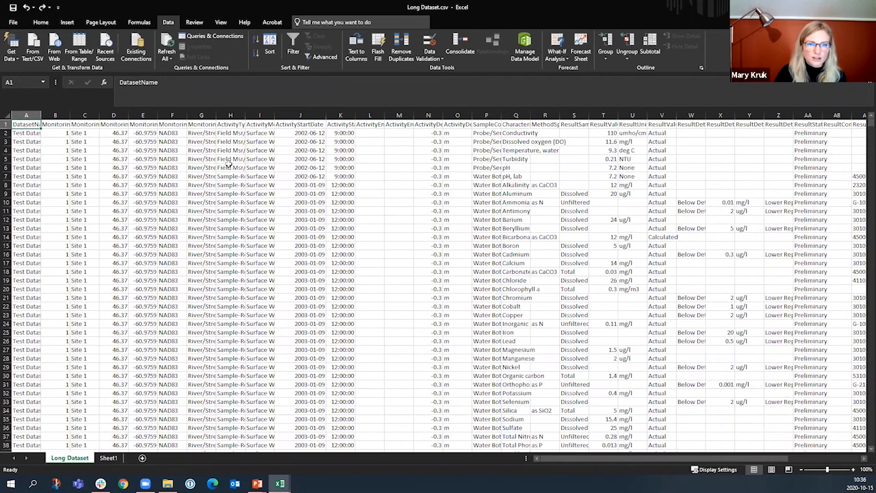
left_click(323, 59)
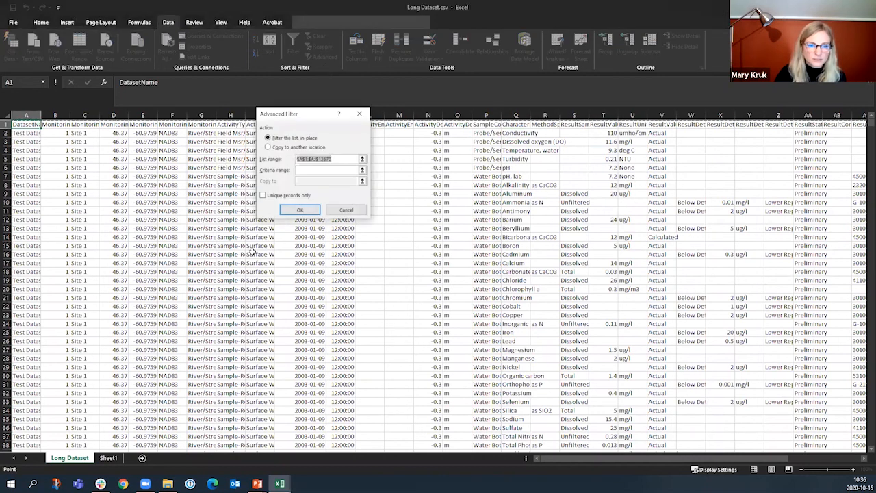
left_click(332, 159)
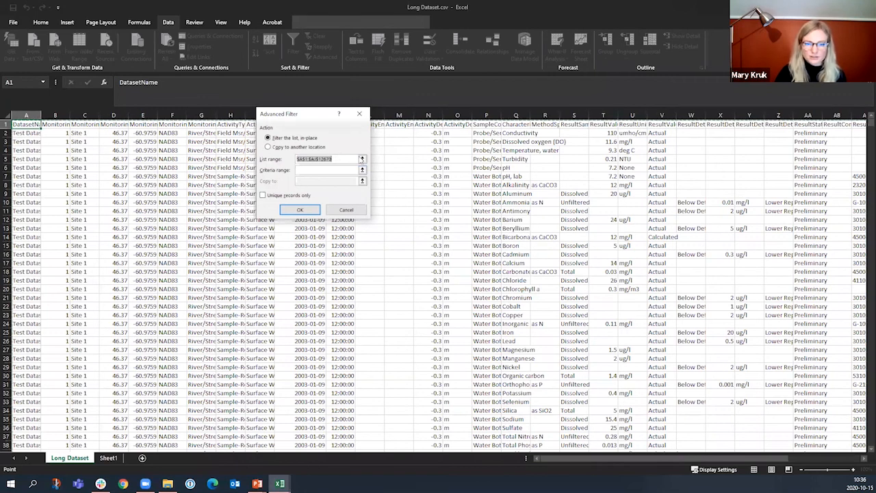
left_click(362, 158)
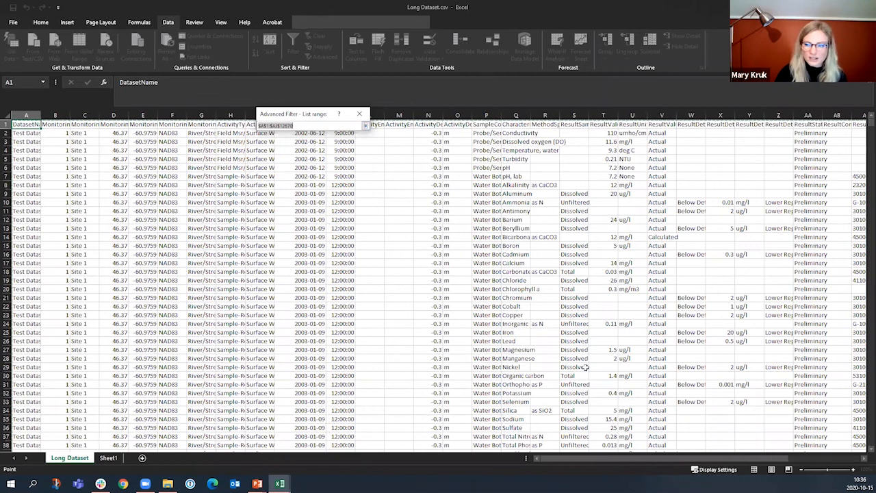
left_click_drag(603, 458, 655, 459)
scroll(155, 269, "right", 2)
scroll(155, 269, "left", 5)
left_click(365, 126)
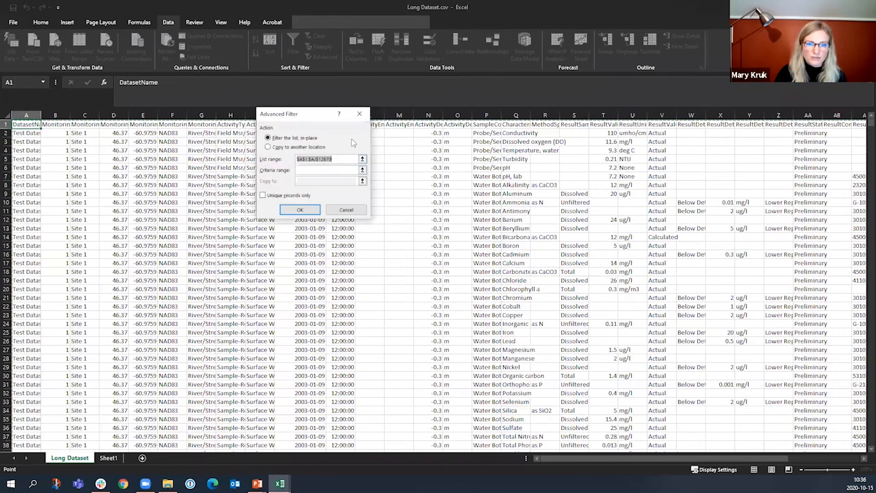
left_click(262, 196)
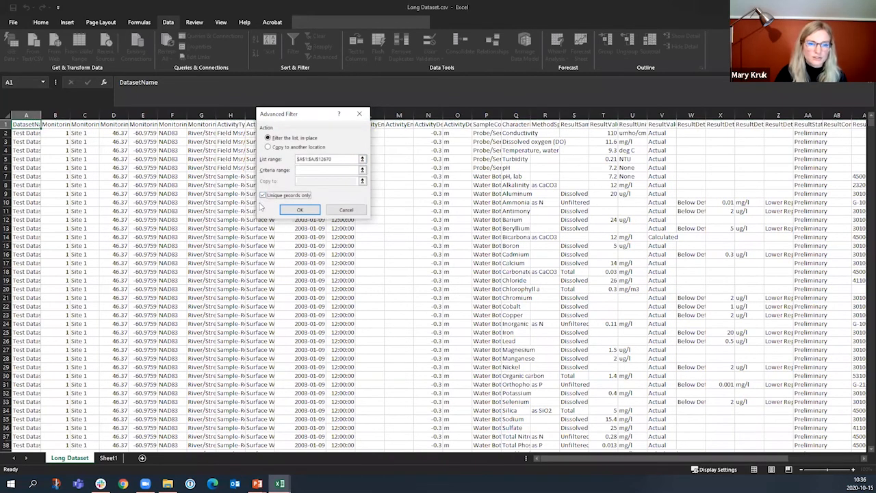
left_click(298, 211)
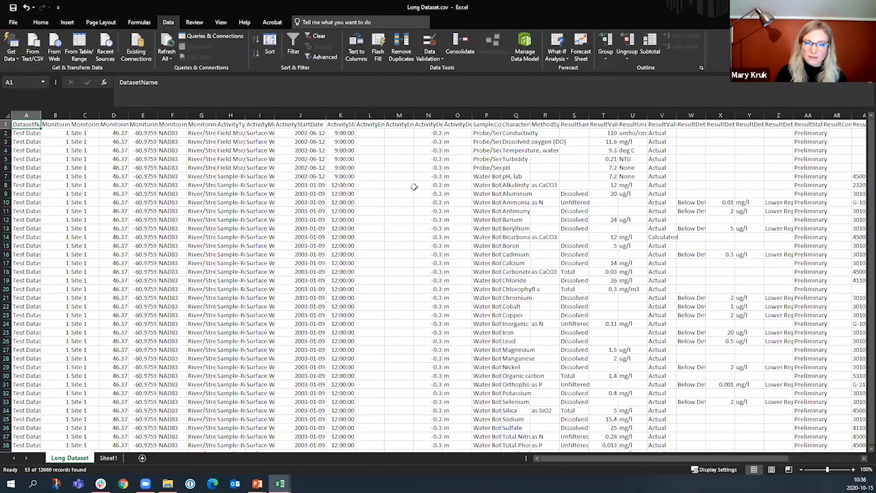
scroll(420, 226, "down", 2)
scroll(404, 223, "up", 2)
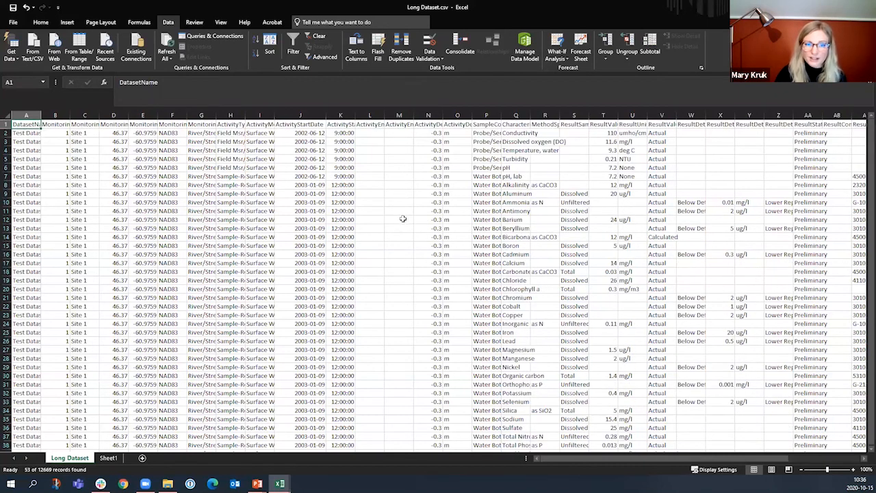
left_click(317, 59)
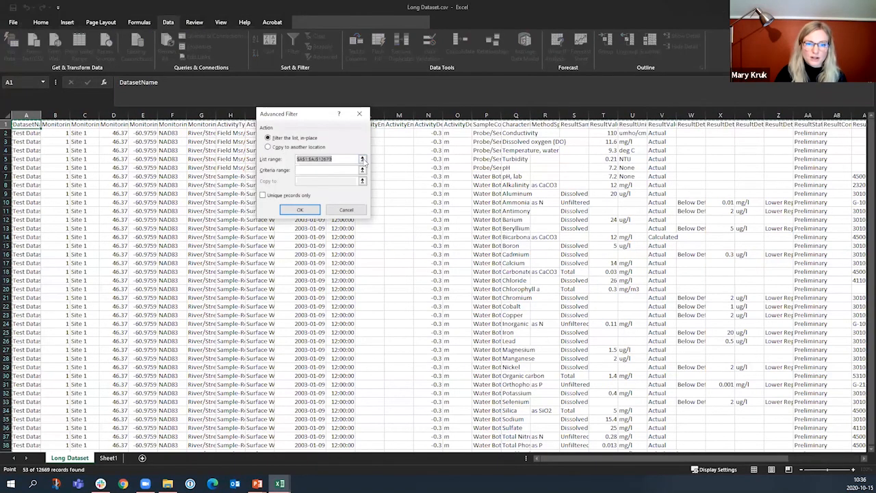
left_click(362, 159)
left_click(142, 115)
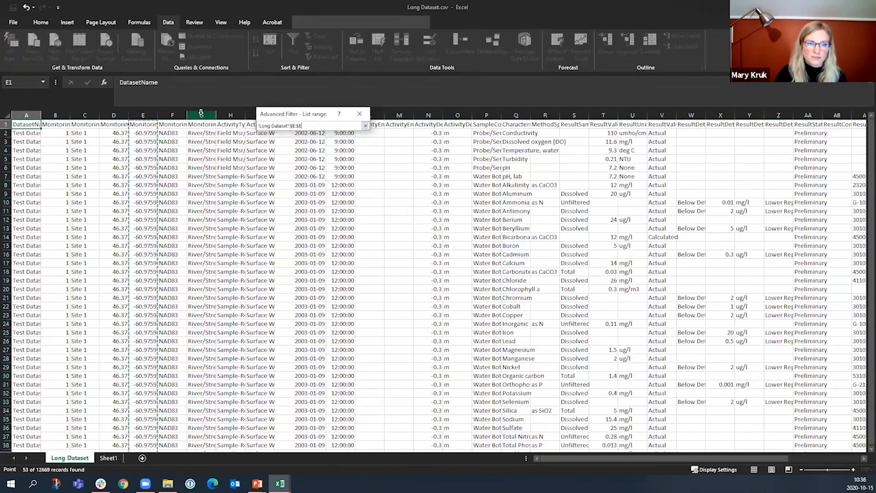
left_click(366, 128)
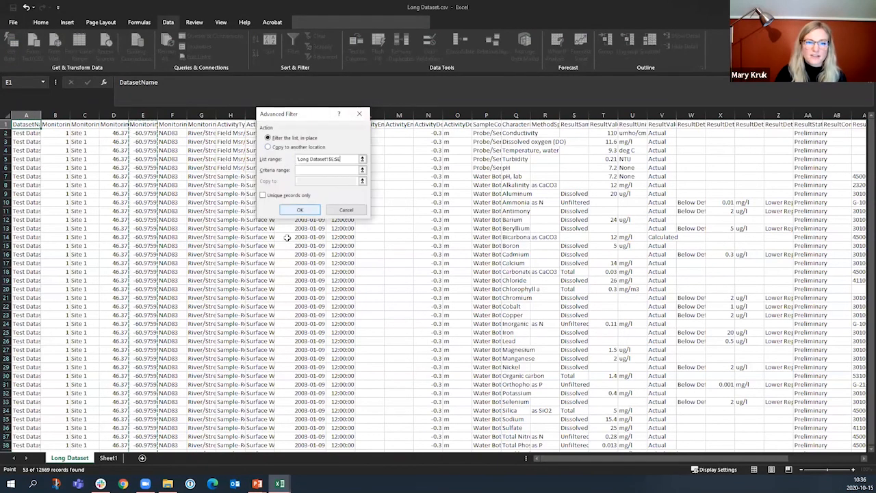
left_click(357, 212)
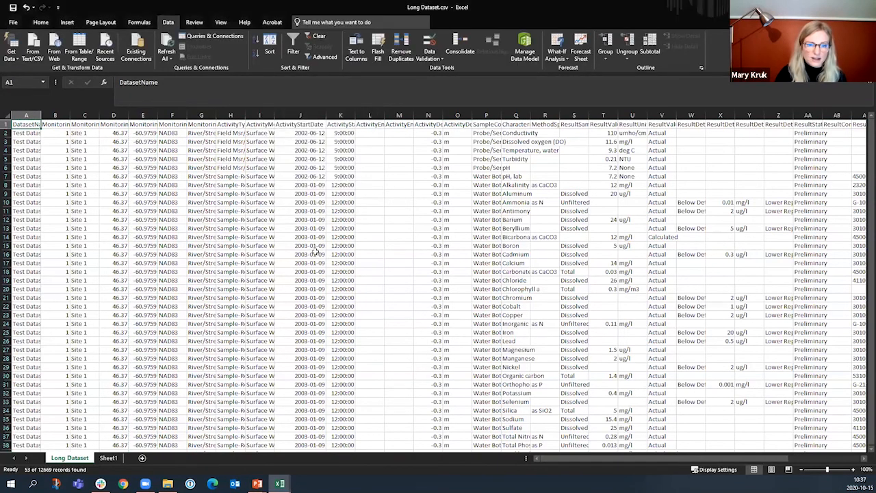
- Undo the unique-records filter and run Remove Duplicates on the dataset with every column included and headers recognised
left_click(312, 247)
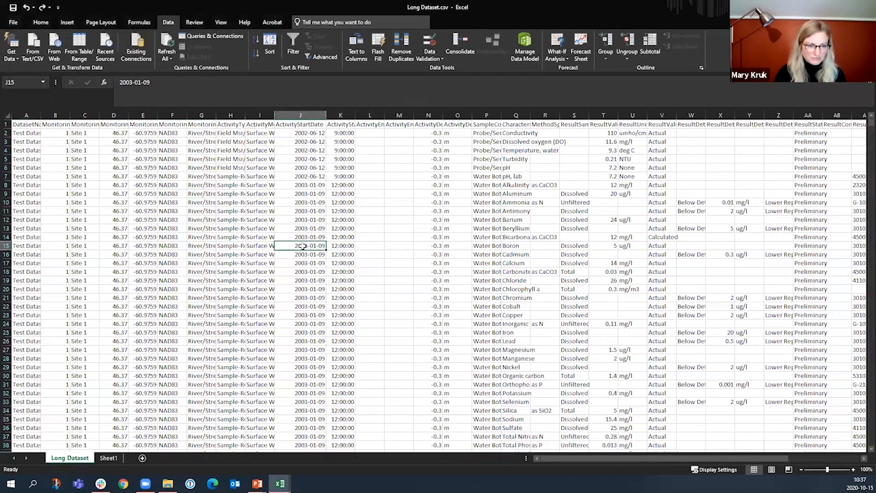
left_click(29, 124)
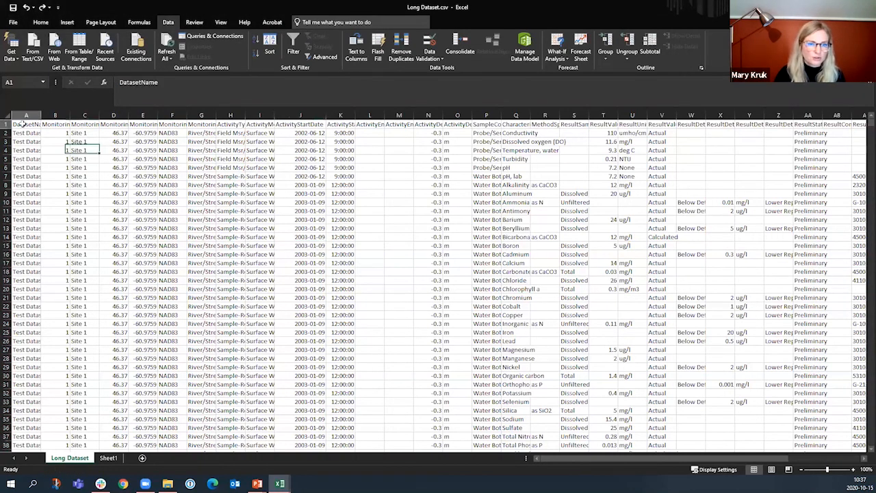
left_click(404, 51)
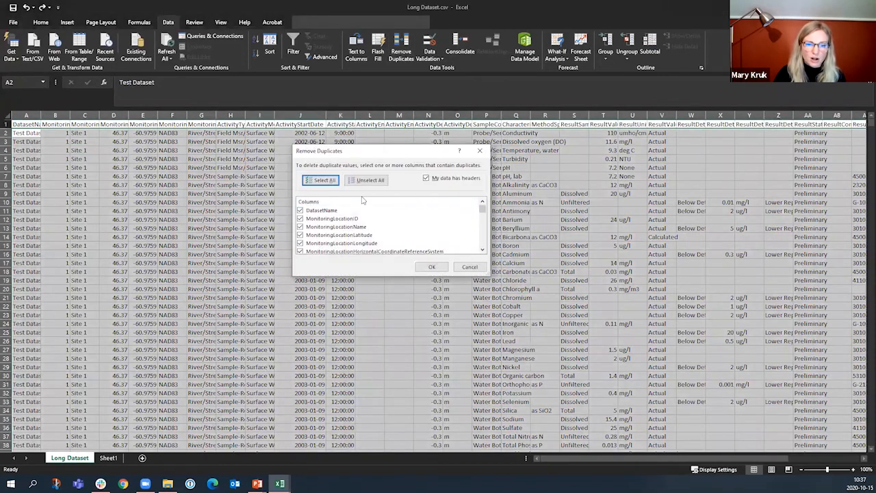
left_click(429, 266)
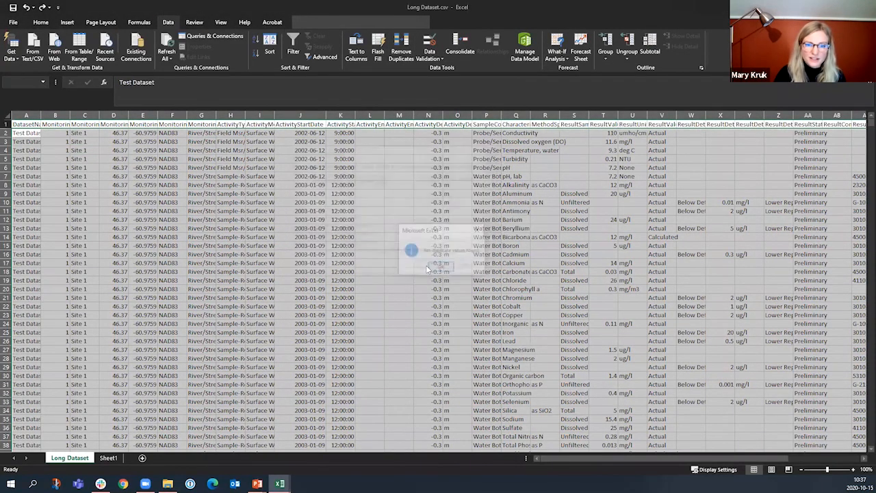
left_click(432, 267)
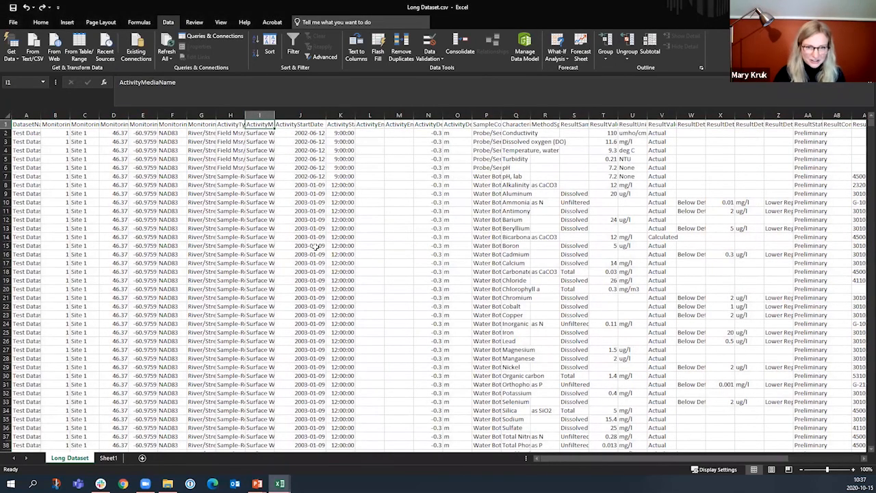
- Undo the earlier Long Dataset changes back to the filtered Site 3 pH rows, checking the Wide Dataset workbook briefly
key("ctrl+z")
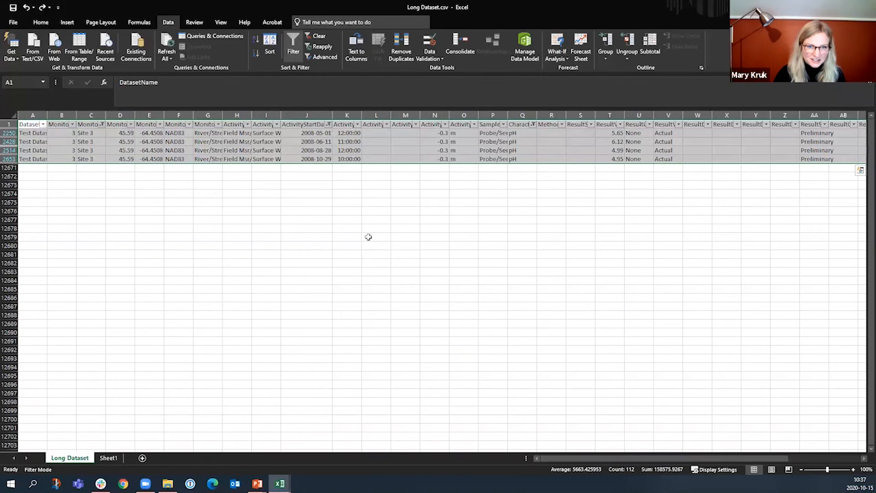
key("alt+Tab")
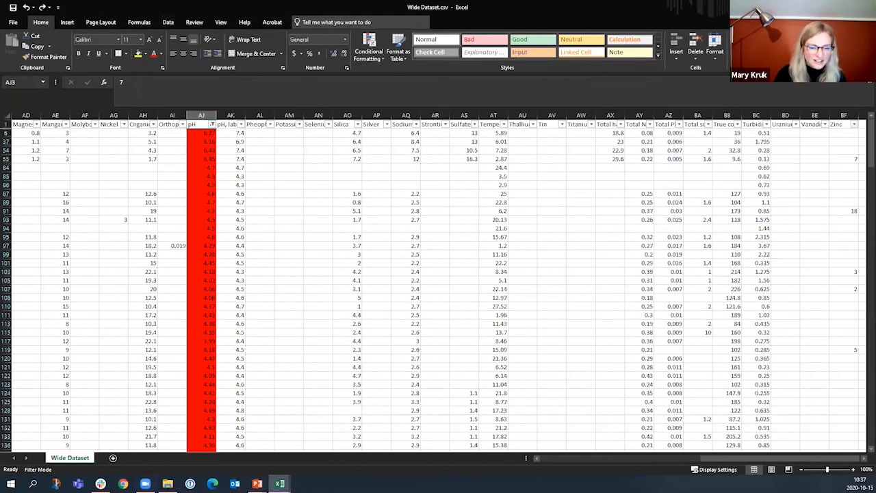
mouse_move(280, 483)
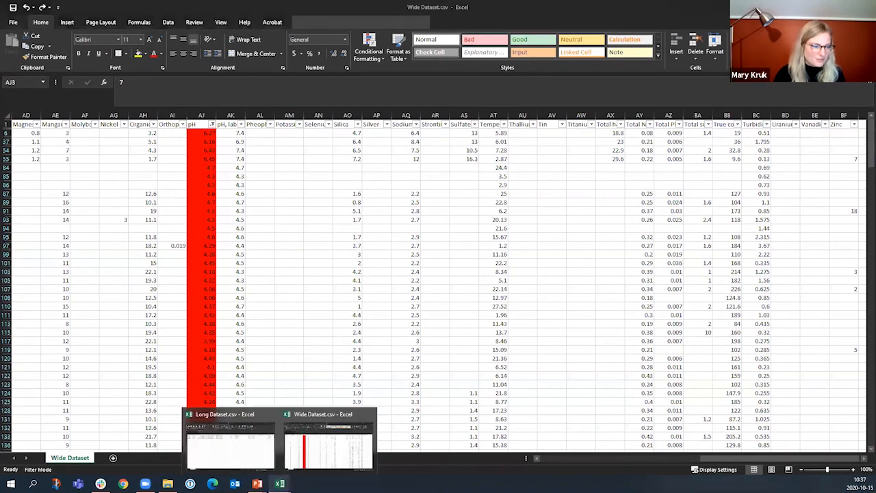
left_click(230, 442)
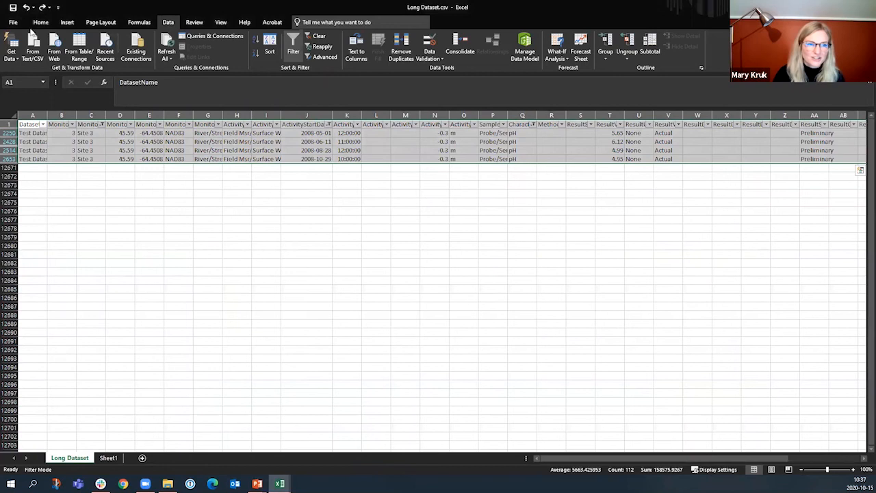
- Clear all column filters in the Long Dataset sheet and turn filtering off
left_click(41, 24)
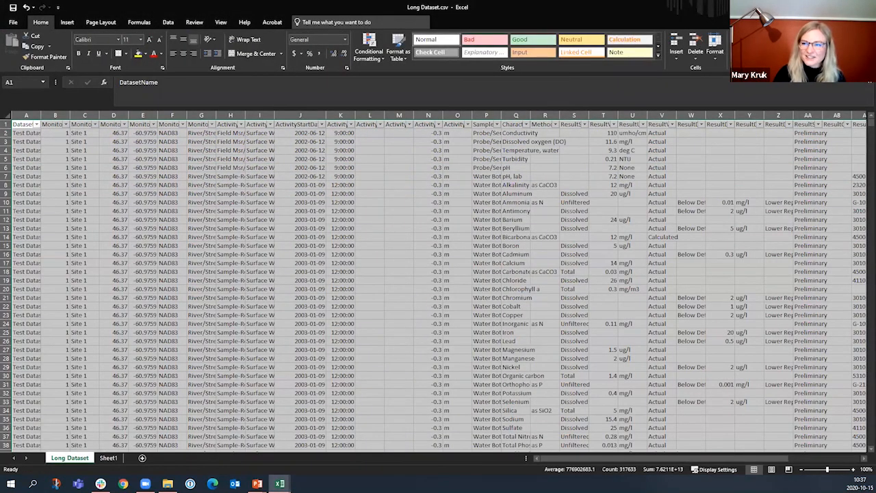
left_click(784, 50)
left_click(784, 101)
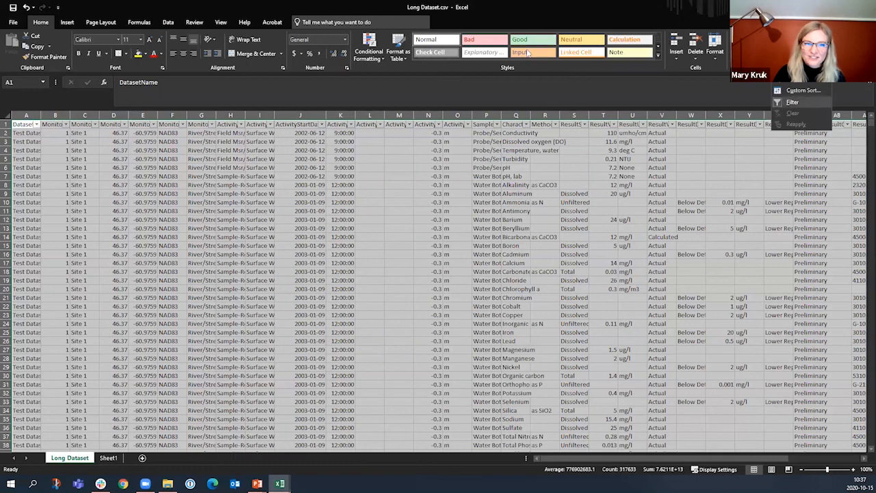
- Remove duplicate rows from the full unfiltered Long Dataset, comparing all columns and treating the first row as headers
left_click(169, 25)
left_click(401, 52)
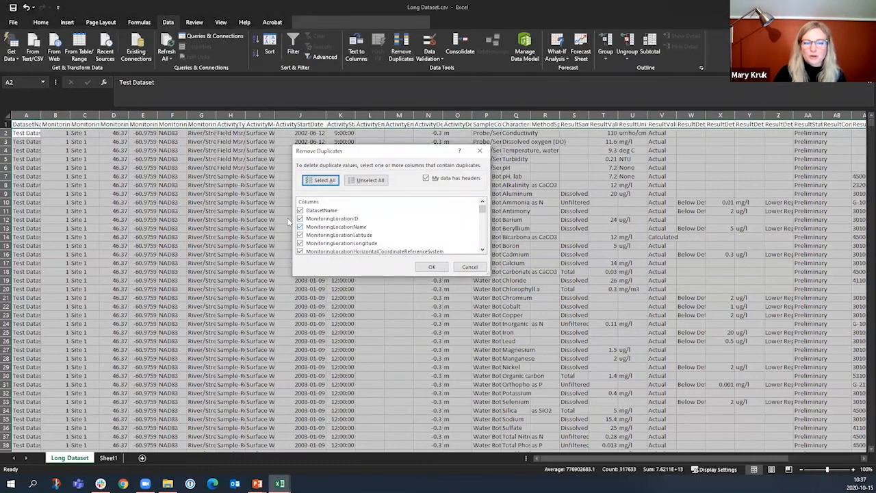
left_click(424, 267)
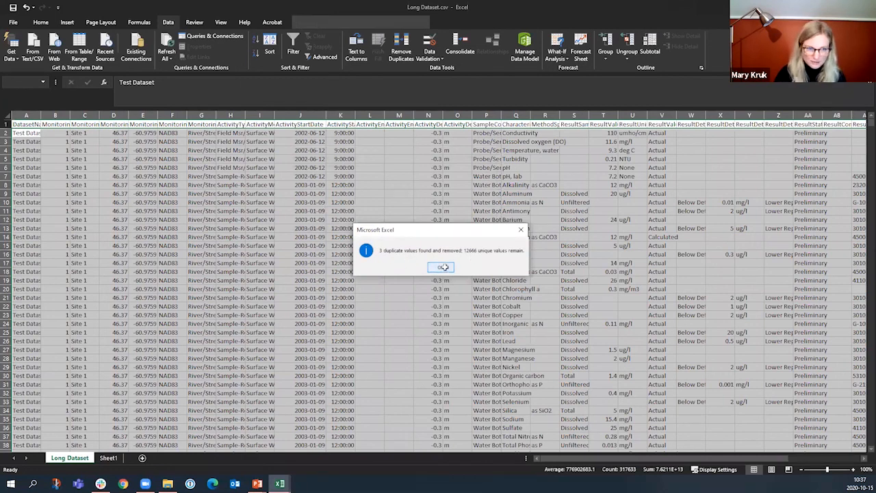
left_click(441, 267)
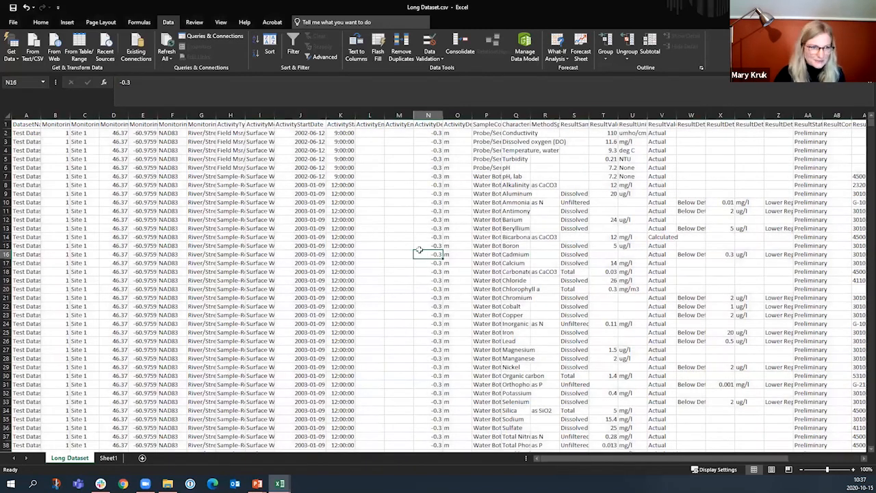
- Undo the duplicate removal in the Long Dataset and switch to the Wide Dataset workbook
key("ctrl+a")
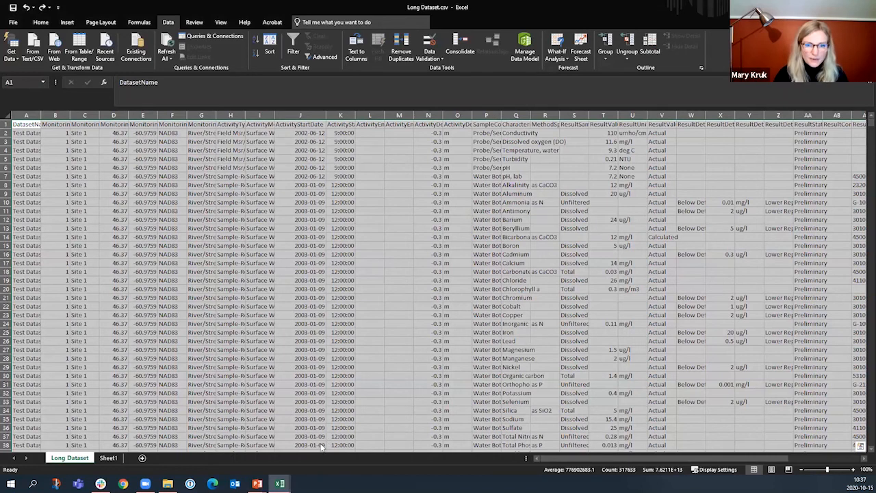
left_click(279, 483)
left_click(320, 446)
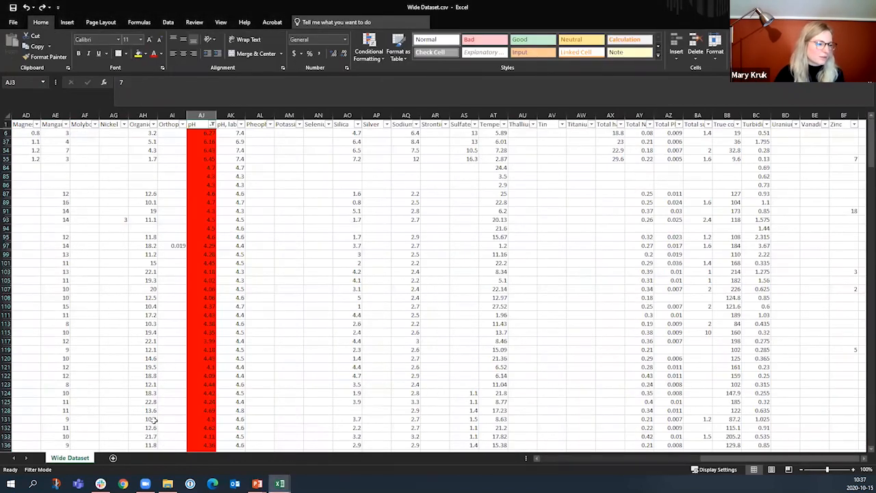
- Clear the pH filter in the Wide Dataset sheet and turn filtering off
left_click(784, 48)
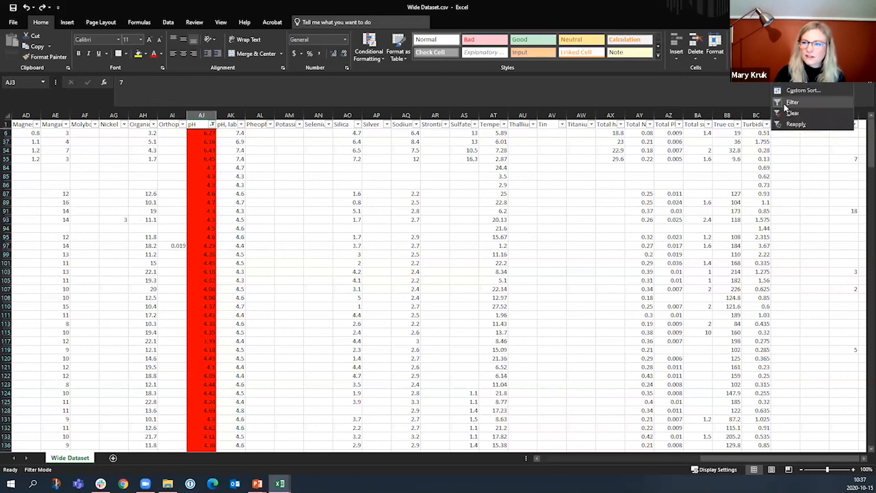
left_click(793, 113)
key("ctrl+shift+l")
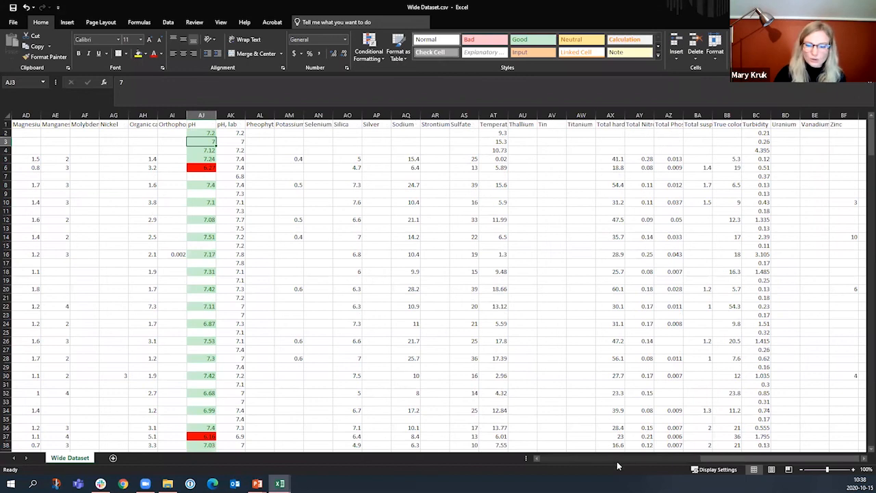
key("alt+Tab")
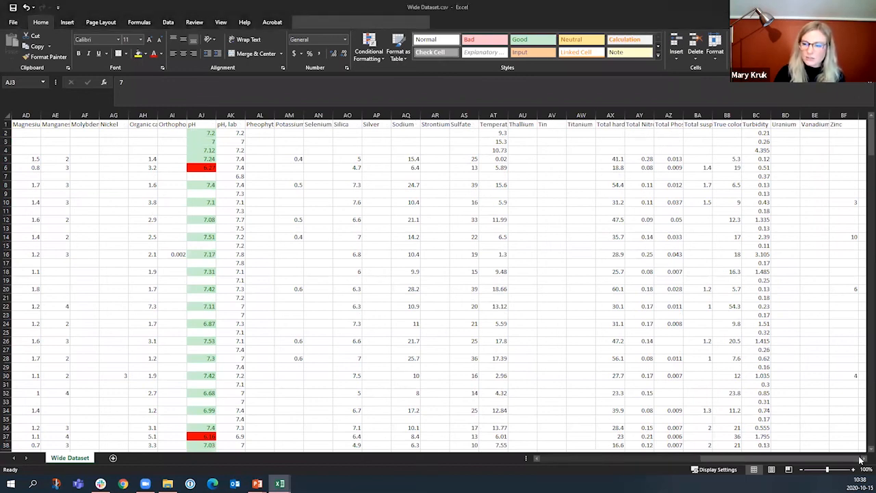
- Autofit the widths of columns A to E, from MonitoringLocationID through ActivityStartDate, so their headers and dates show in full
left_click_drag(725, 459, 471, 463)
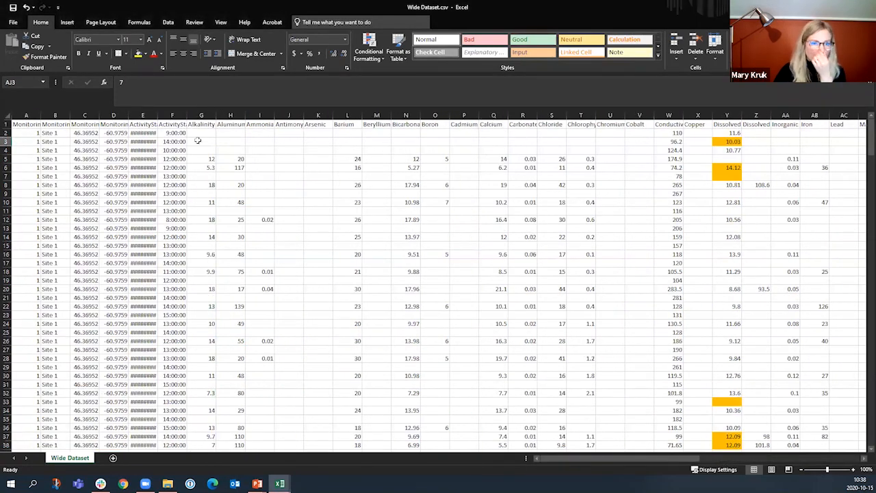
double_click(156, 114)
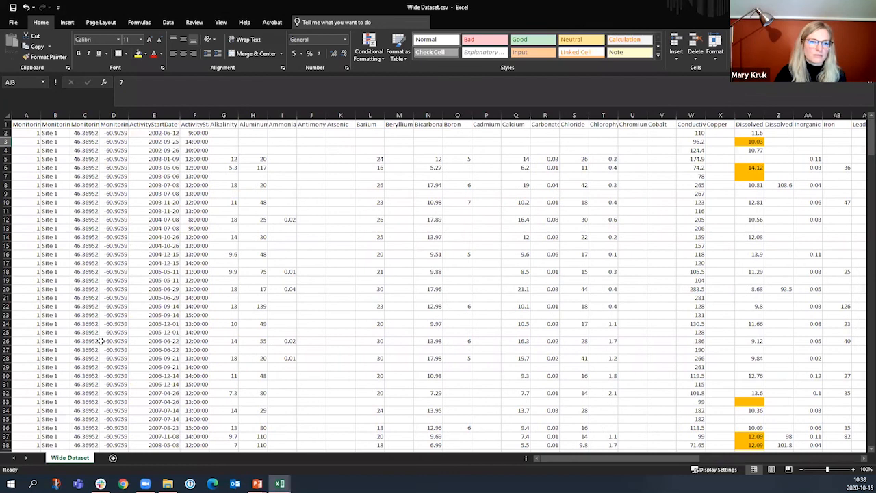
double_click(128, 115)
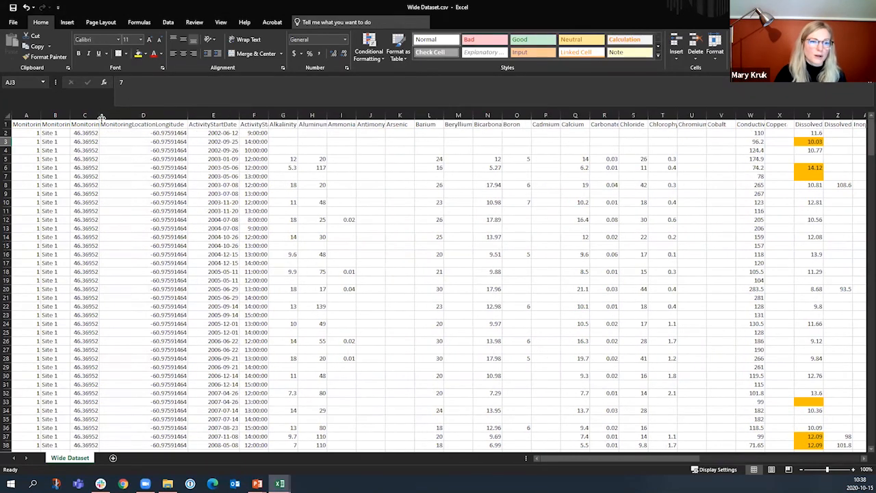
double_click(101, 115)
double_click(70, 115)
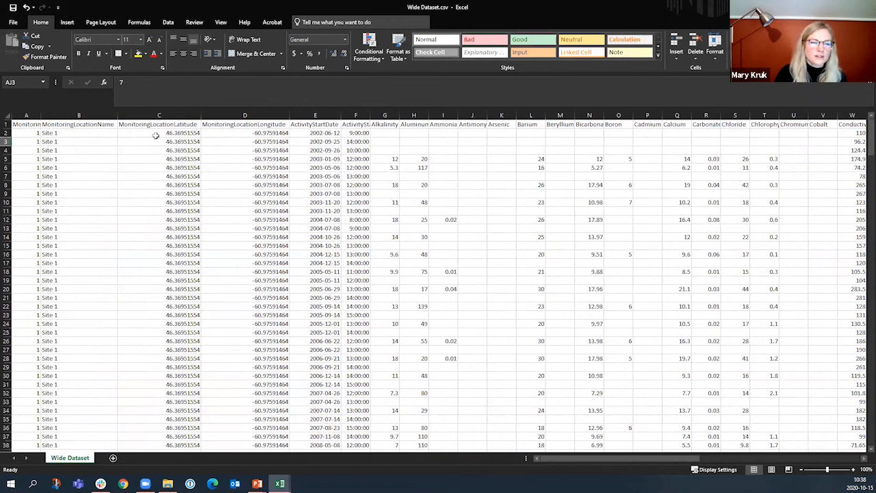
double_click(40, 115)
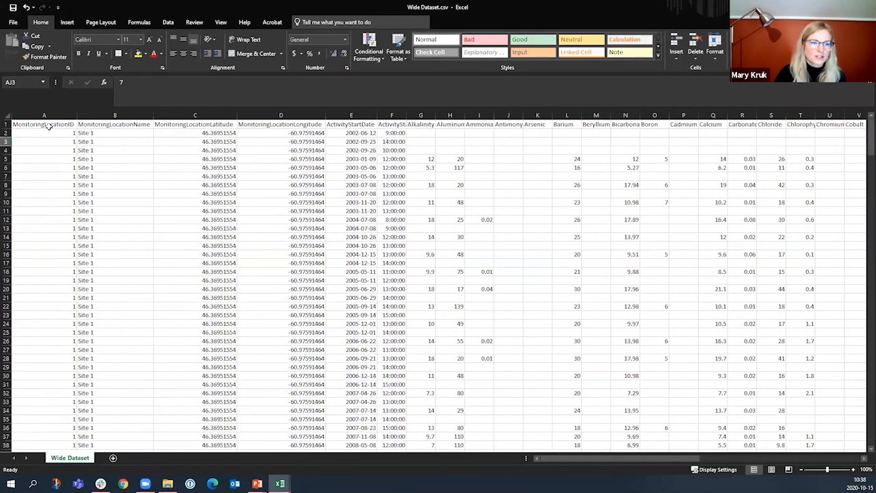
- Remove duplicates from the Wide Dataset, comparing only MonitoringLocationID, MonitoringLocationName, MonitoringLocationLatitude and MonitoringLocationLongitude, with the first row as headers
left_click(49, 127)
left_click(114, 124)
left_click(222, 125)
left_click(279, 124)
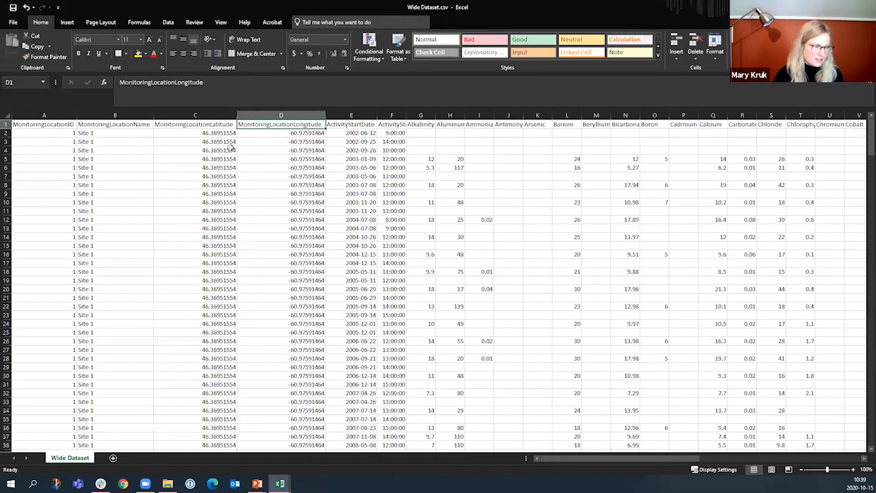
left_click(169, 22)
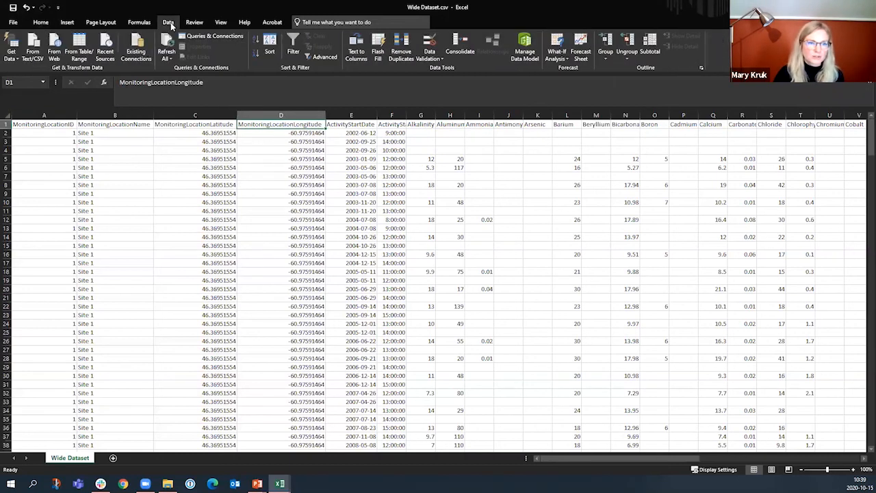
left_click(401, 55)
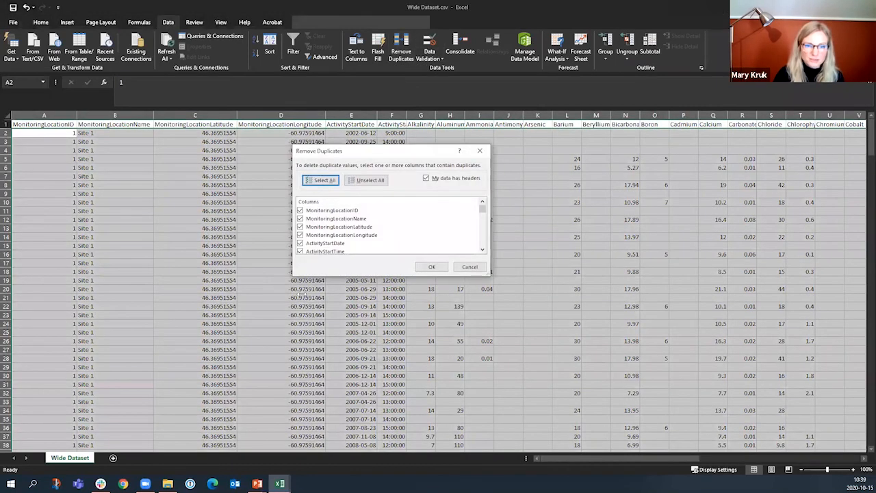
left_click(378, 182)
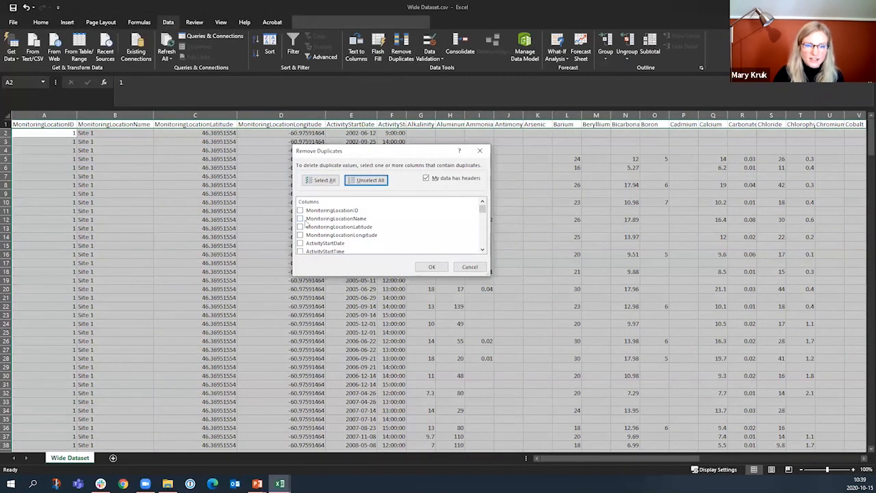
left_click(299, 210)
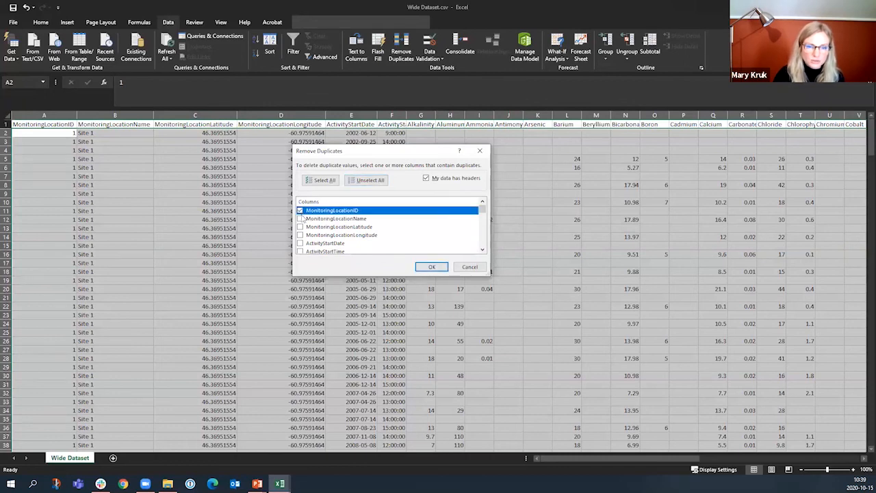
left_click(301, 219)
left_click(299, 226)
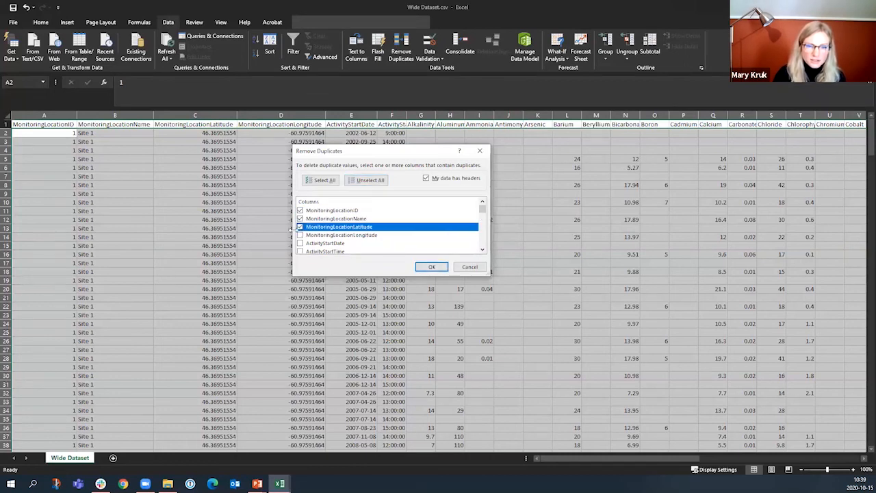
left_click(300, 236)
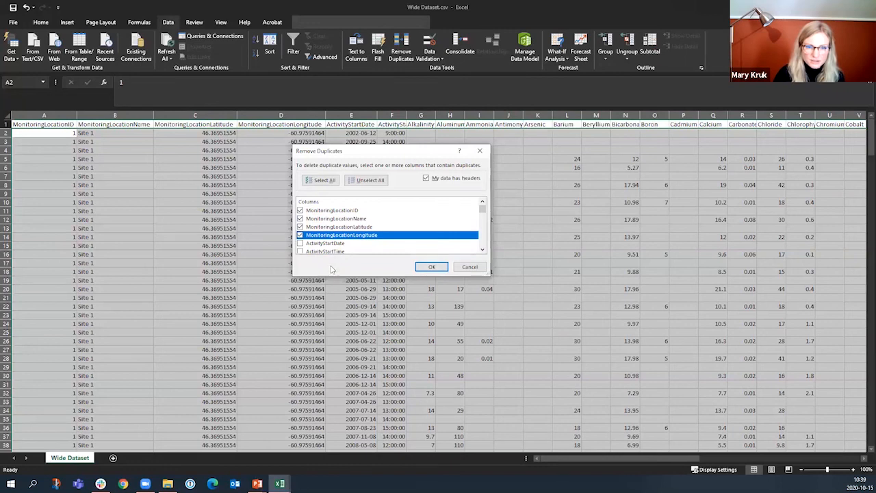
left_click(431, 267)
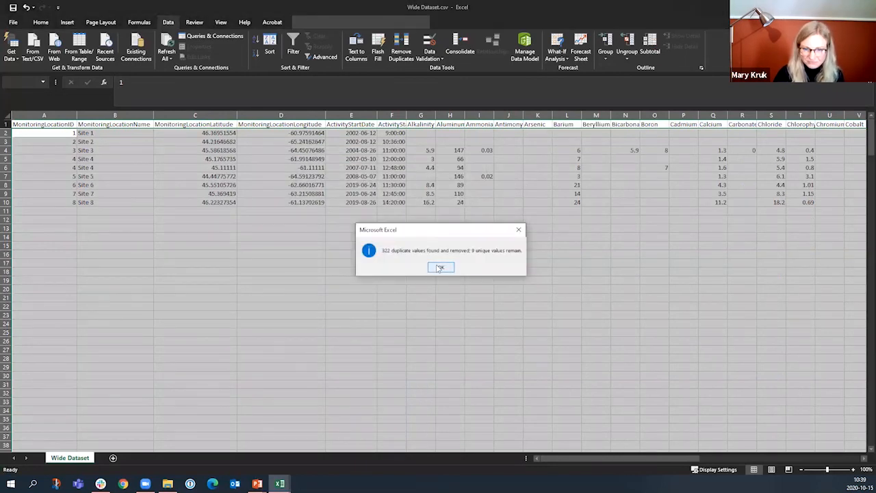
left_click(440, 267)
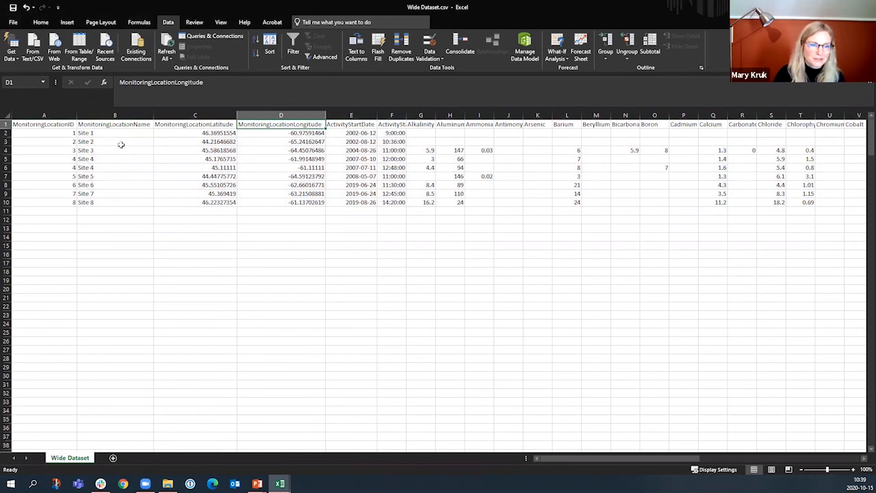
- Review the list of unique monitoring location names and compare the coordinates of the two Site 4 rows
left_click_drag(127, 134, 126, 202)
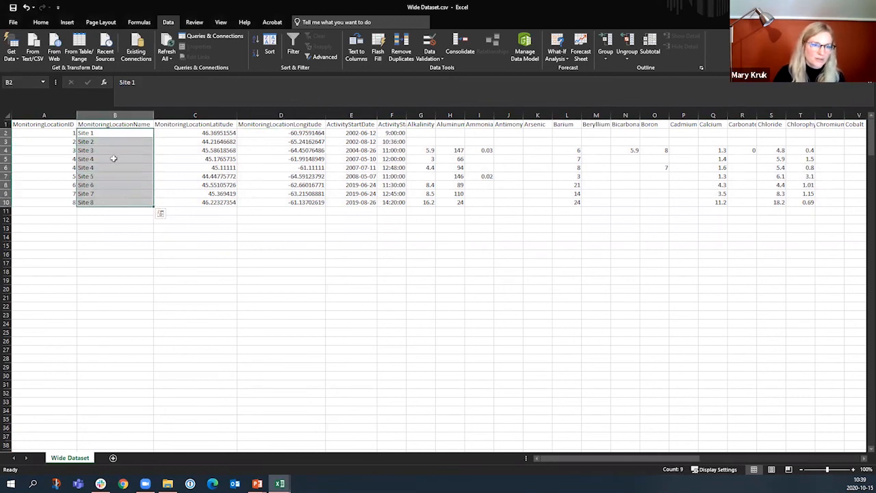
left_click(23, 159)
left_click_drag(6, 159, 6, 168)
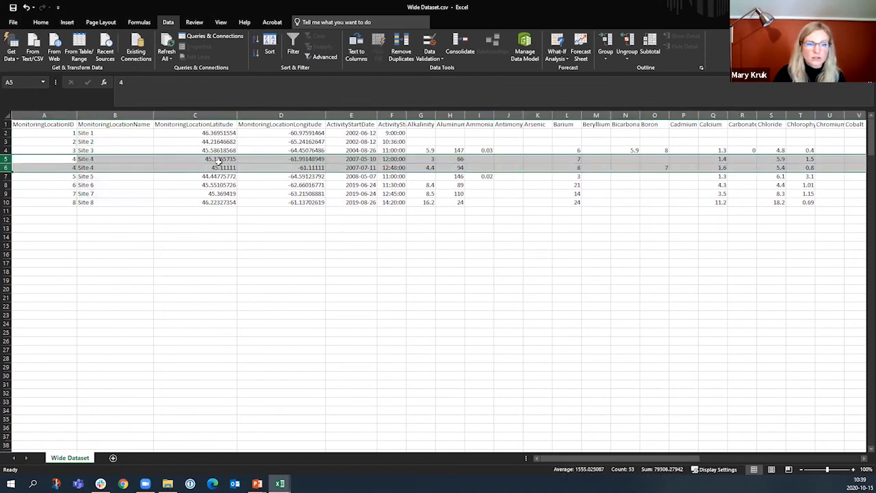
left_click(386, 186)
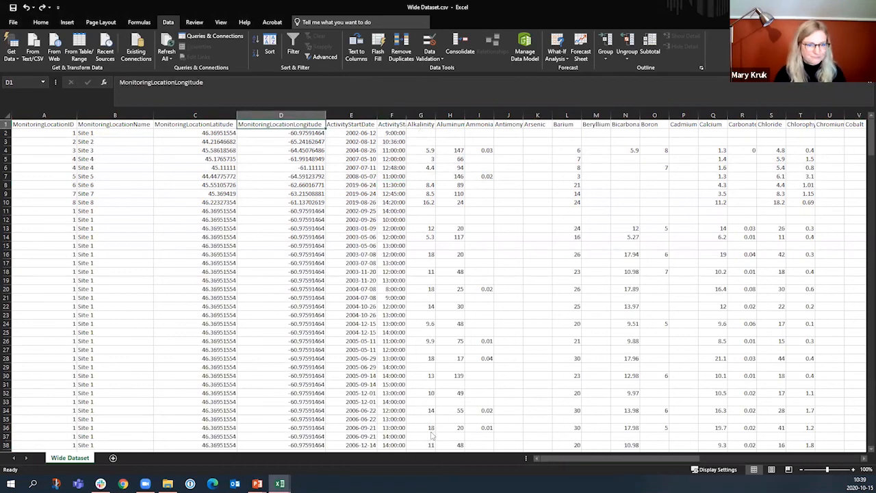
- Switch to the PowerPoint slide show and advance past the exercises to the Creating Graphs and Charts slide
key("alt+Tab")
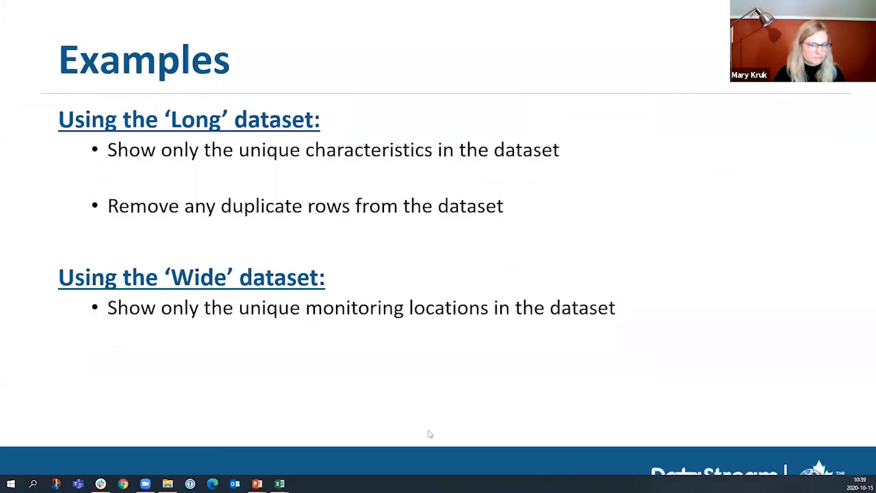
key("Right")
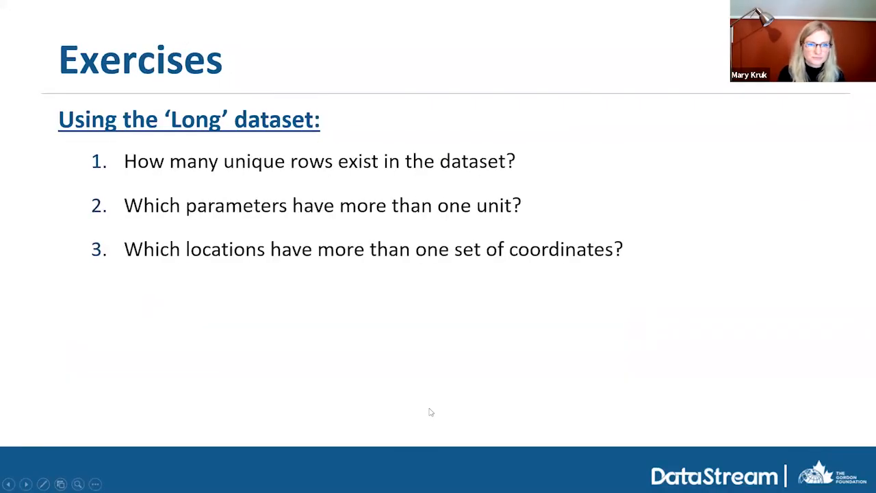
key("Right")
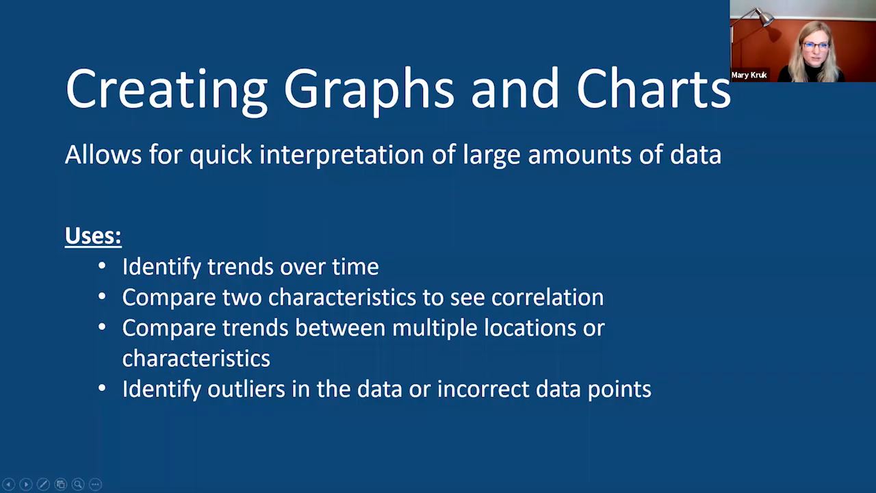
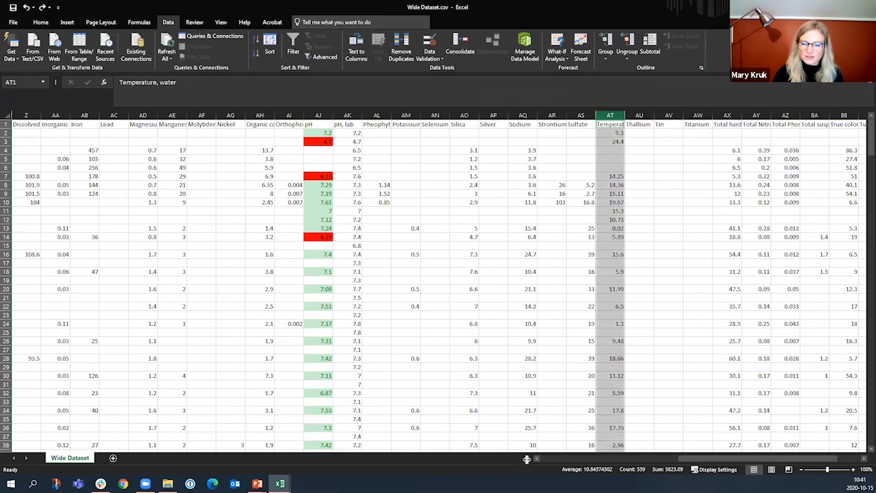
- Add the ActivityStartDate column to the dissolved oxygen and water temperature selection and insert a Line with Markers chart
left_click(537, 458)
left_click(537, 459)
left_click_drag(537, 458, 537, 458)
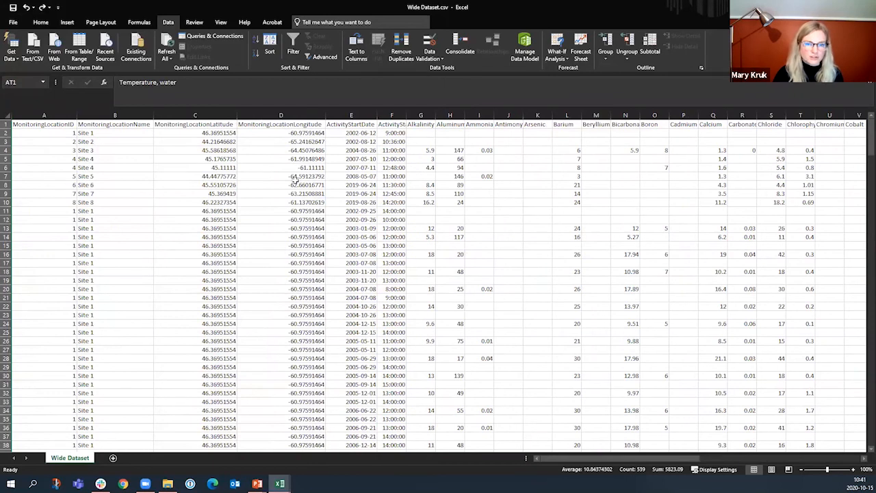
left_click(349, 114)
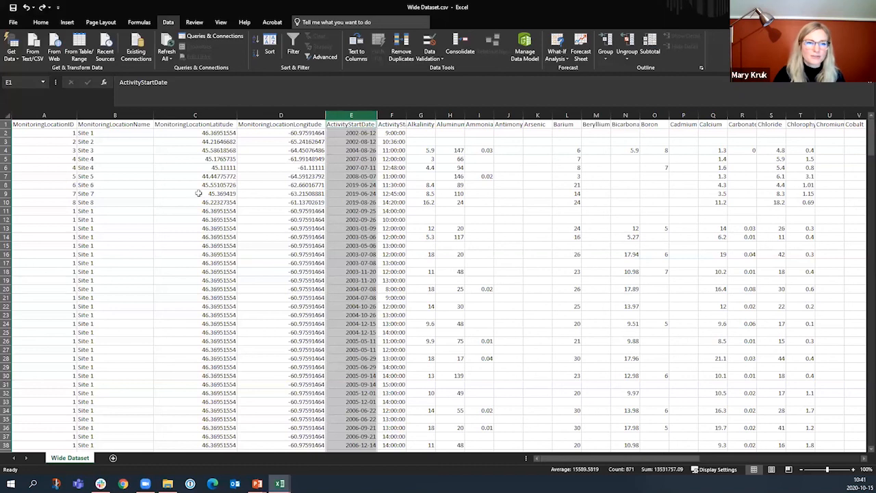
left_click(66, 23)
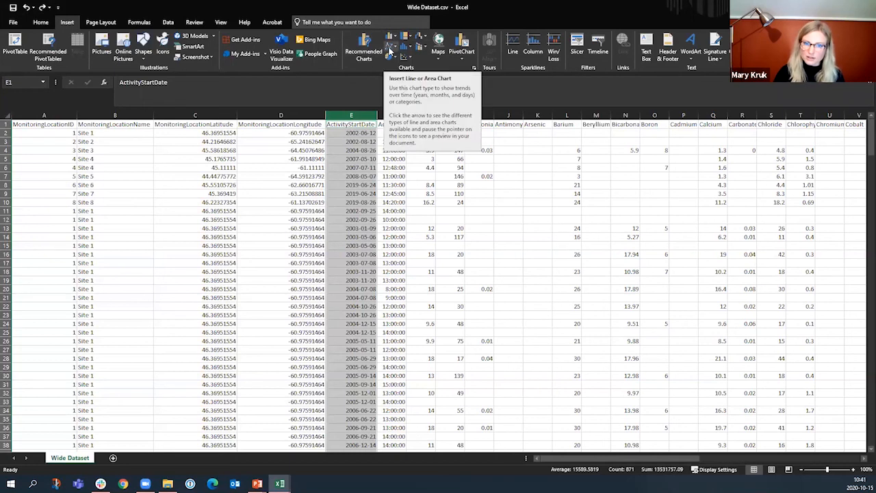
left_click(474, 70)
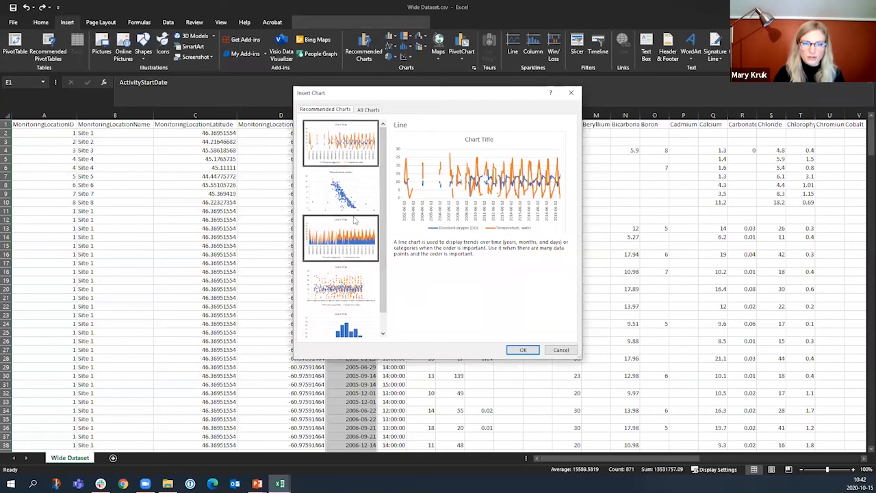
left_click(370, 109)
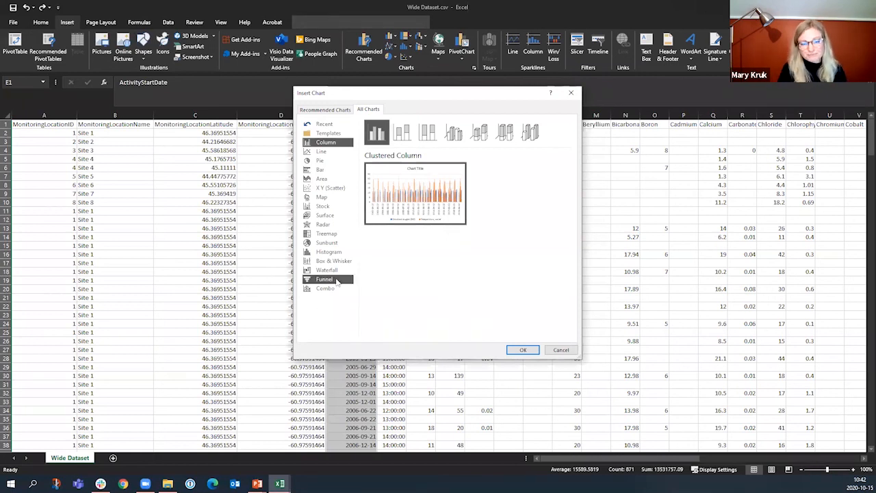
left_click(321, 151)
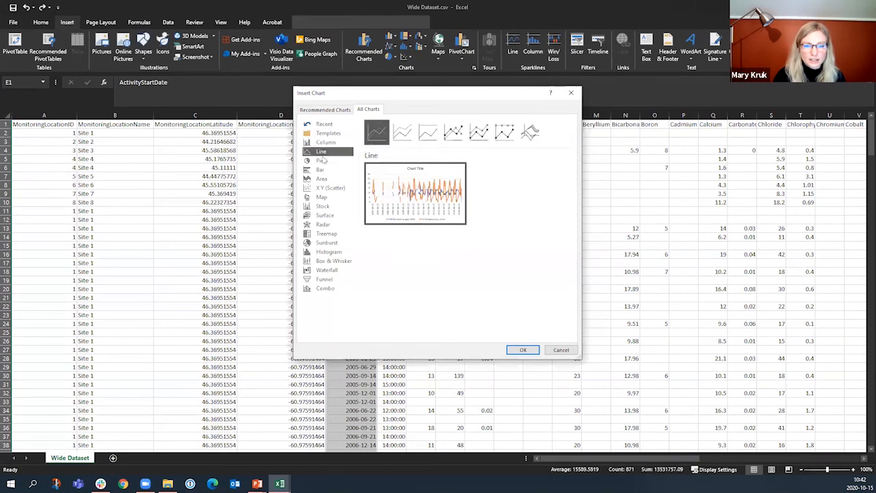
left_click(455, 134)
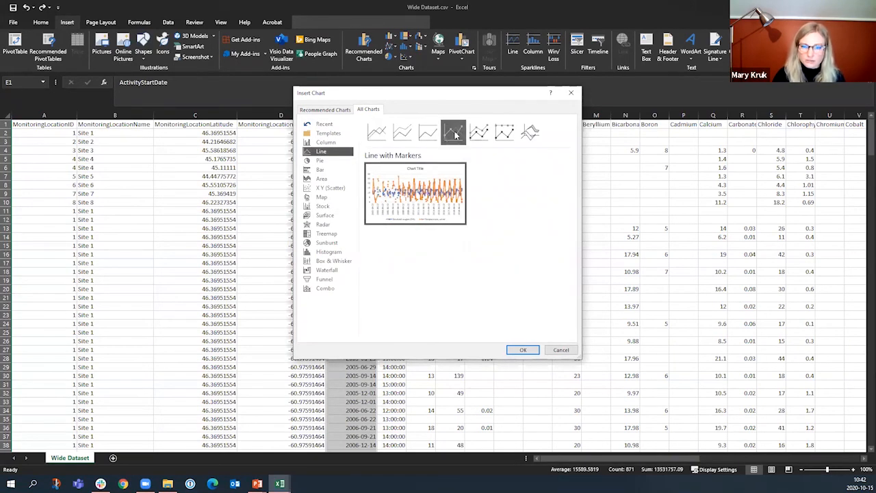
mouse_move(408, 200)
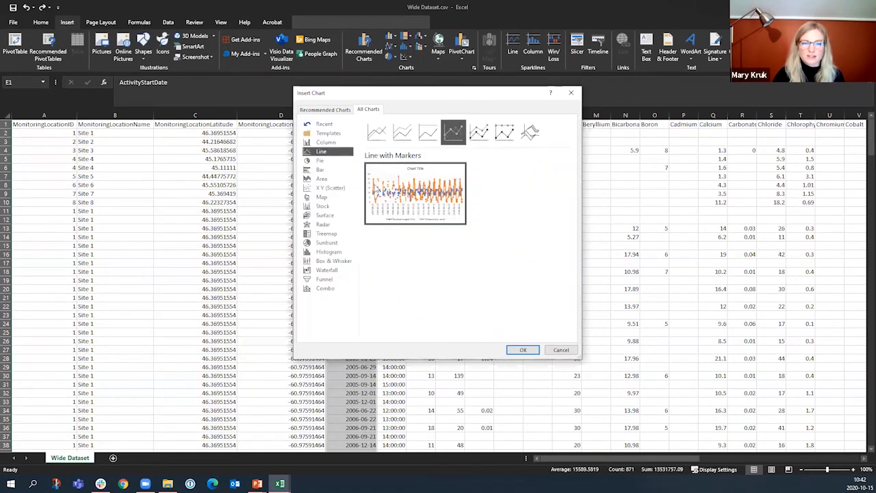
mouse_move(376, 191)
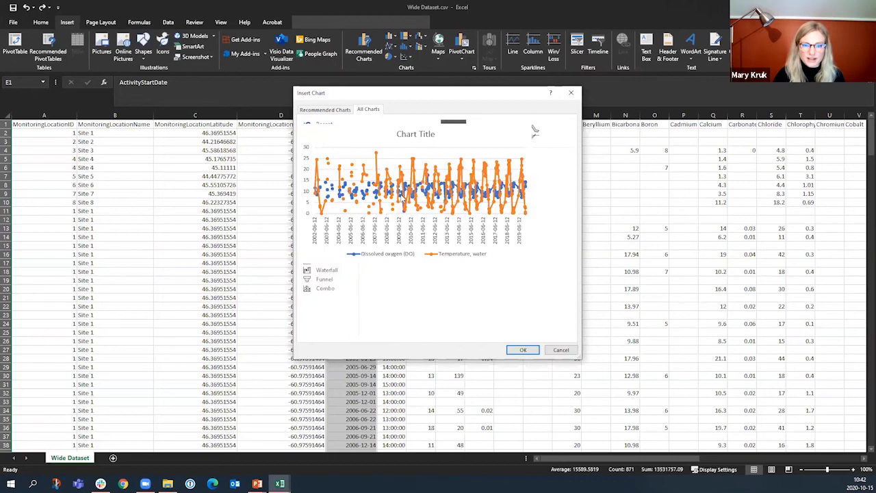
left_click(522, 350)
- Move and enlarge the chart so it covers about columns D to M, rows 8 to 28
left_click_drag(331, 222, 229, 186)
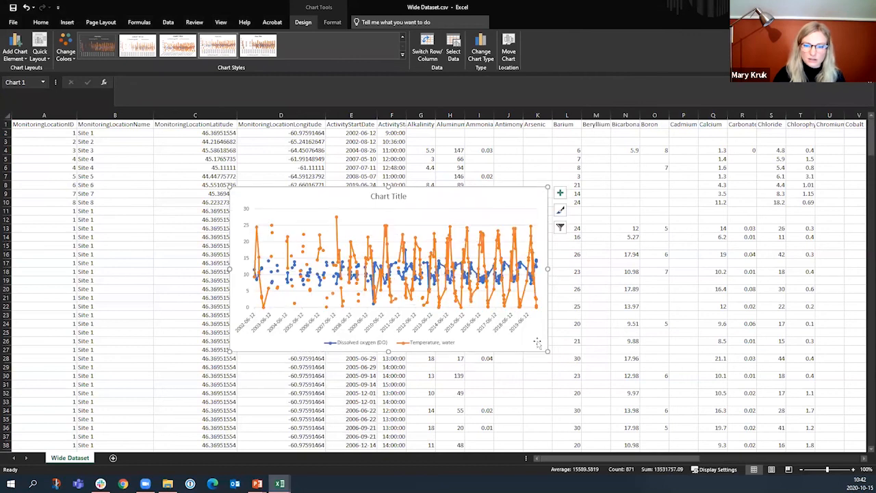
left_click_drag(548, 351, 609, 360)
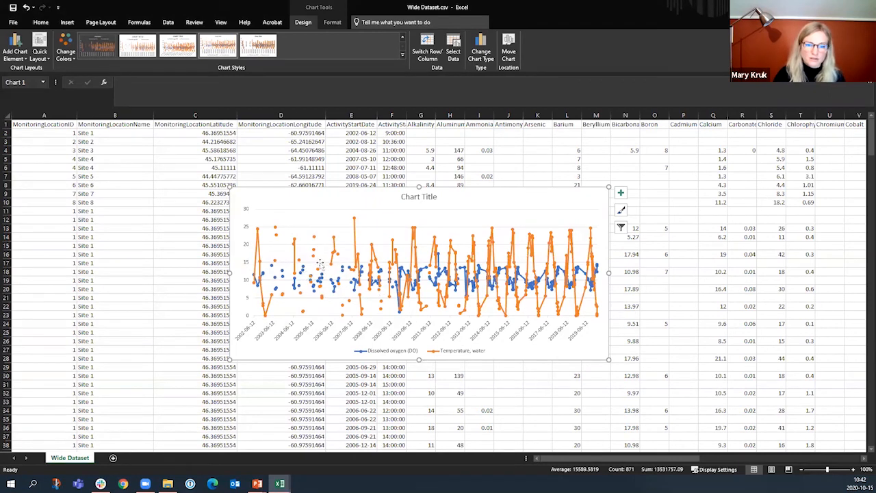
- Delete the all-sites chart and filter the MonitoringLocationName column to show only Site 3
mouse_move(334, 267)
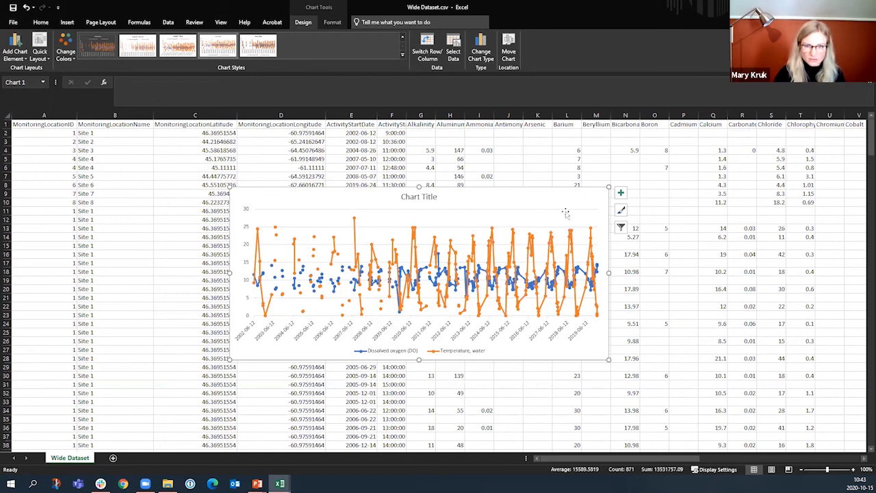
key("Delete")
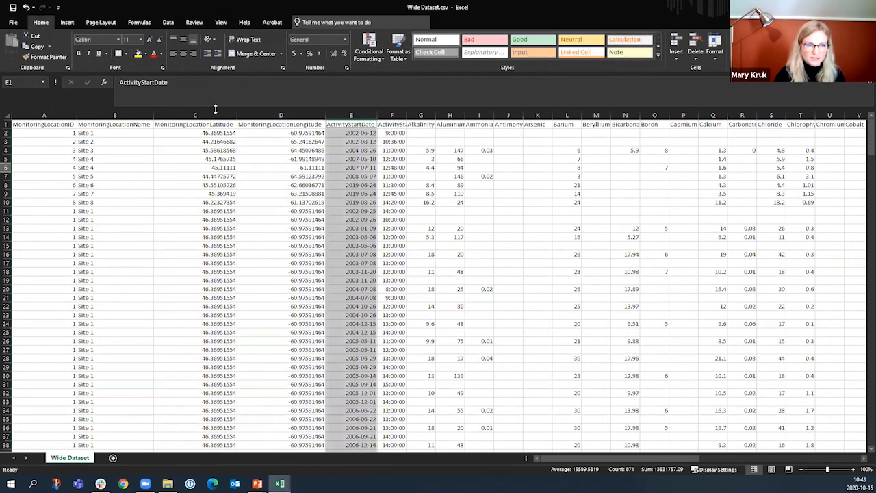
left_click(6, 123)
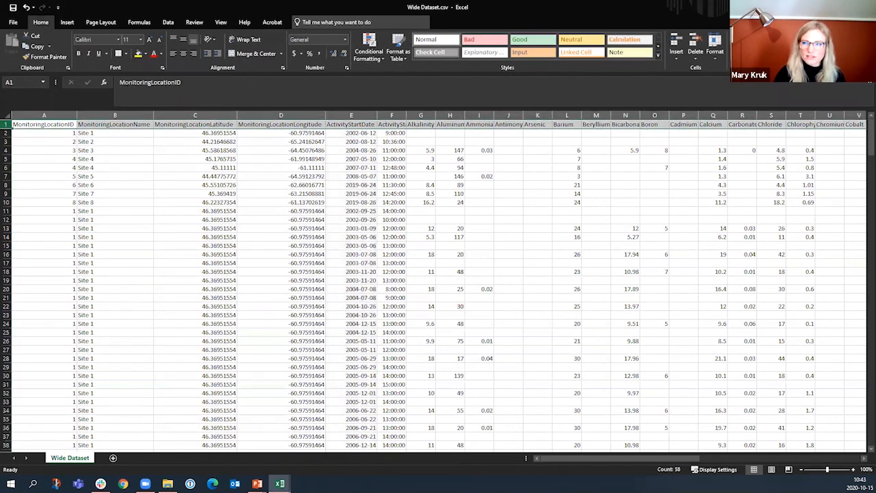
left_click(787, 55)
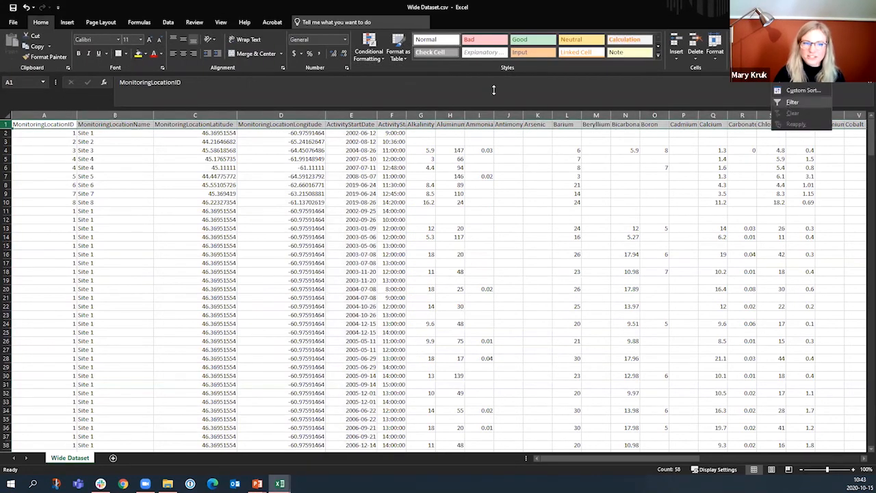
left_click(149, 124)
left_click(73, 213)
left_click(72, 234)
left_click(94, 298)
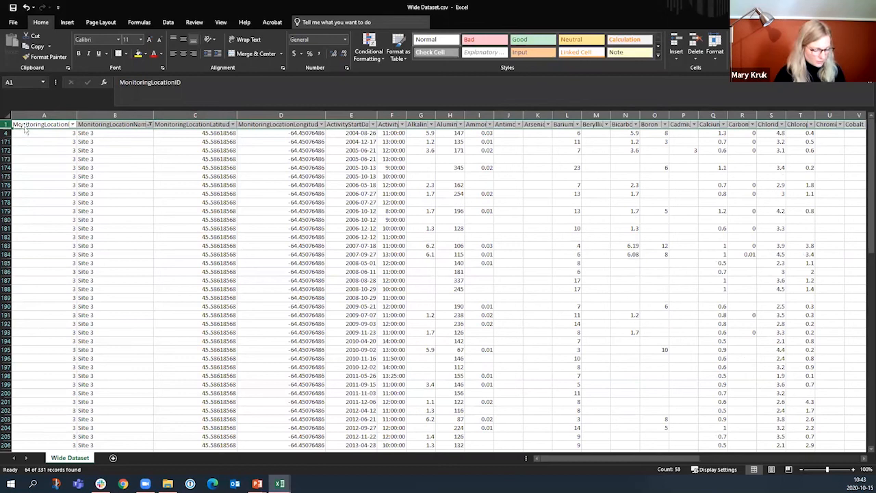
- Copy the filtered Site 3 records with their headers and paste them into a new sheet
key("ctrl+a")
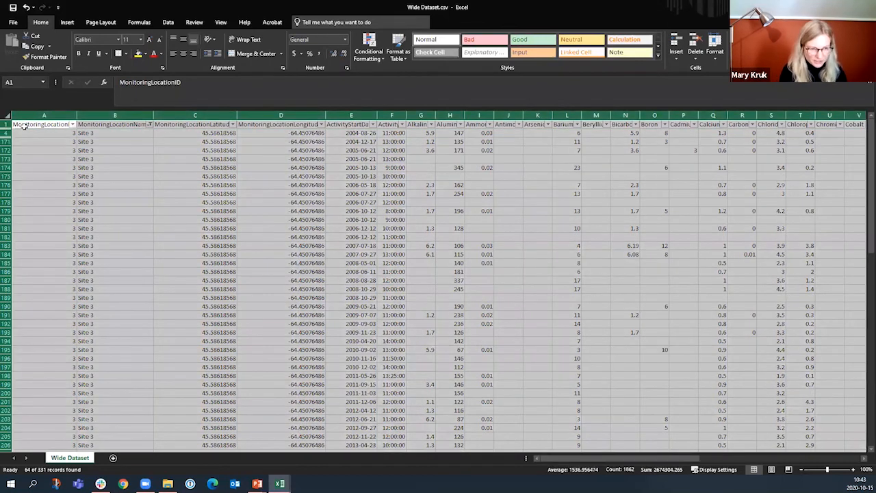
key("ctrl+c")
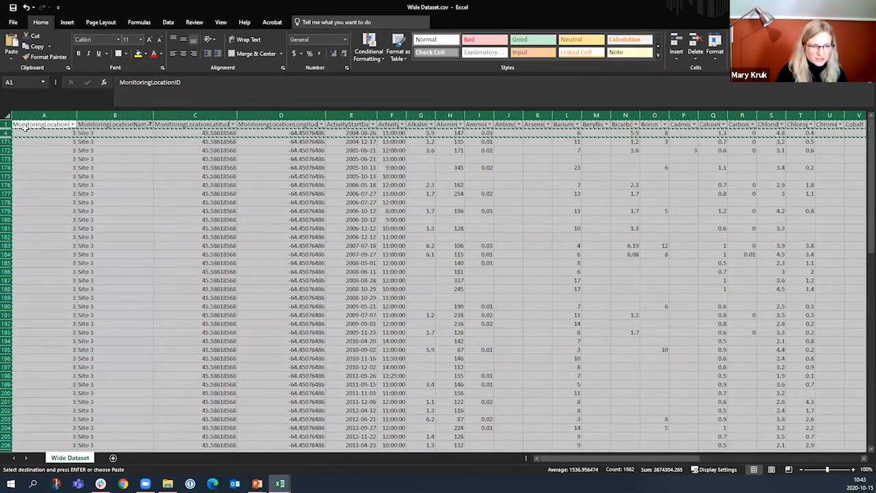
left_click(111, 458)
key("ctrl+v")
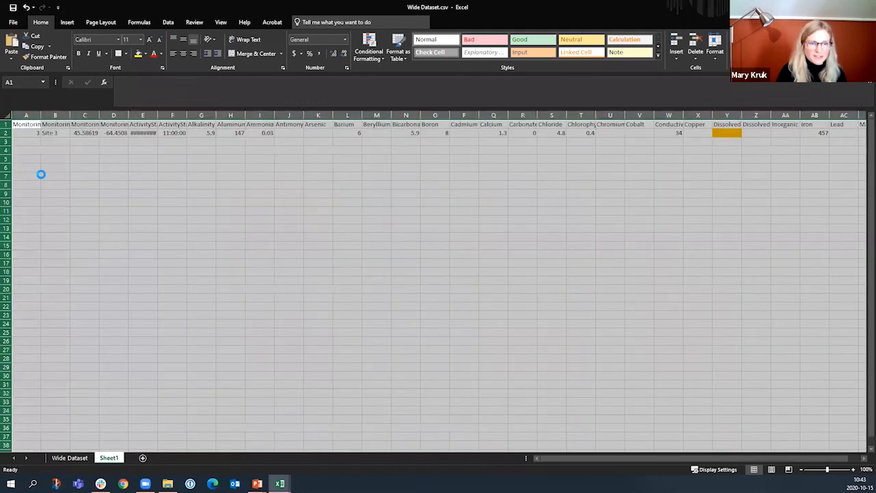
- Insert a Line with Markers chart of ActivityStartDate, dissolved oxygen (DO) and water temperature, and enlarge it to about columns AJ to AT, rows 8 to 27
left_click(143, 115)
left_click_drag(583, 458, 688, 457)
left_click(522, 115)
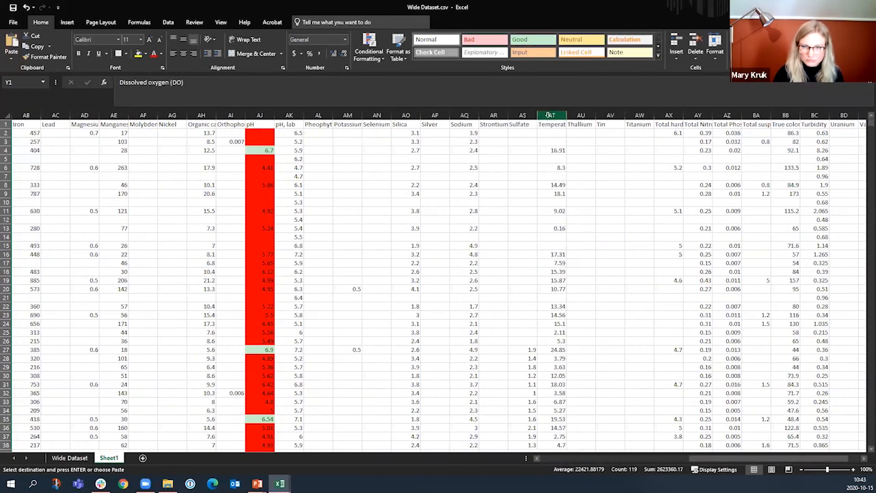
left_click(551, 115)
left_click(67, 22)
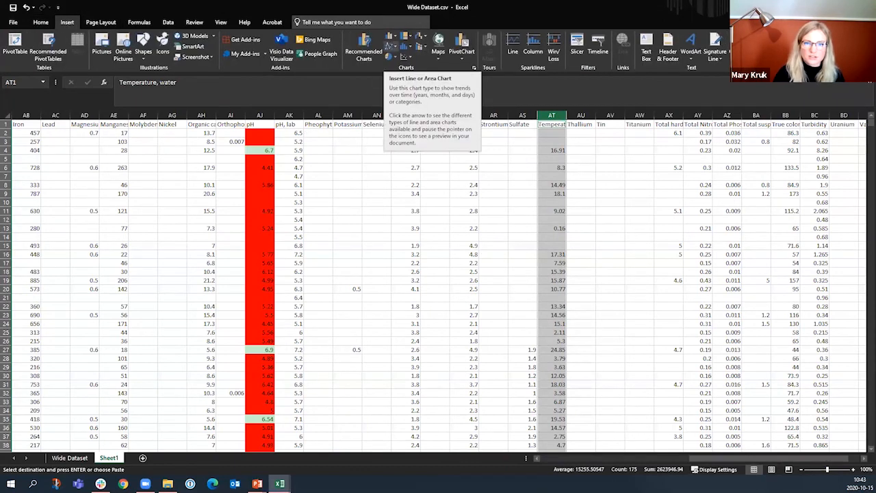
left_click(391, 46)
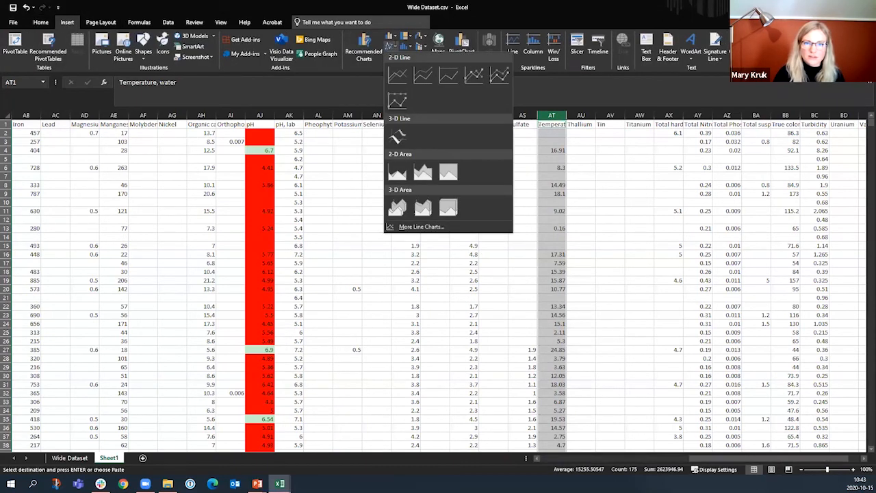
left_click(469, 76)
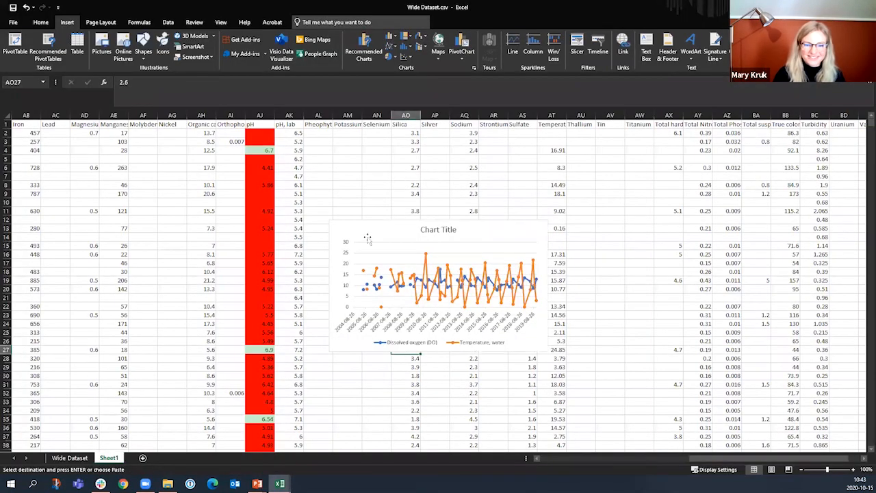
left_click(367, 238)
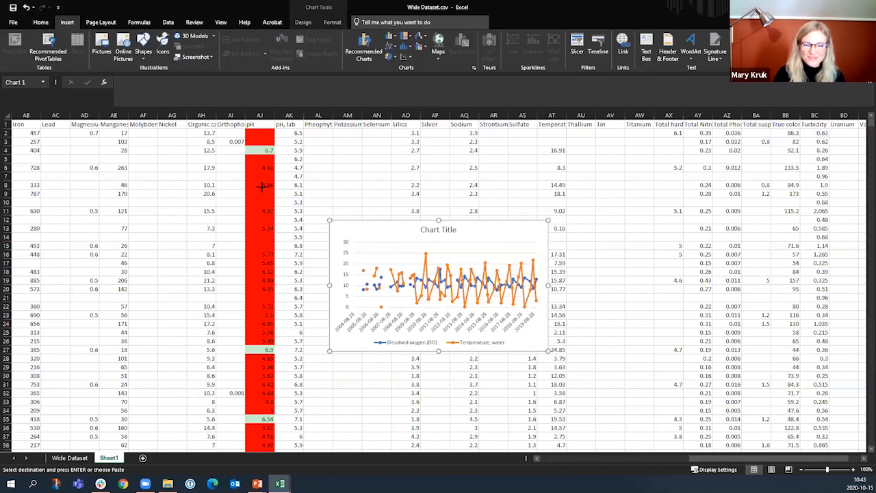
left_click_drag(261, 186, 255, 185)
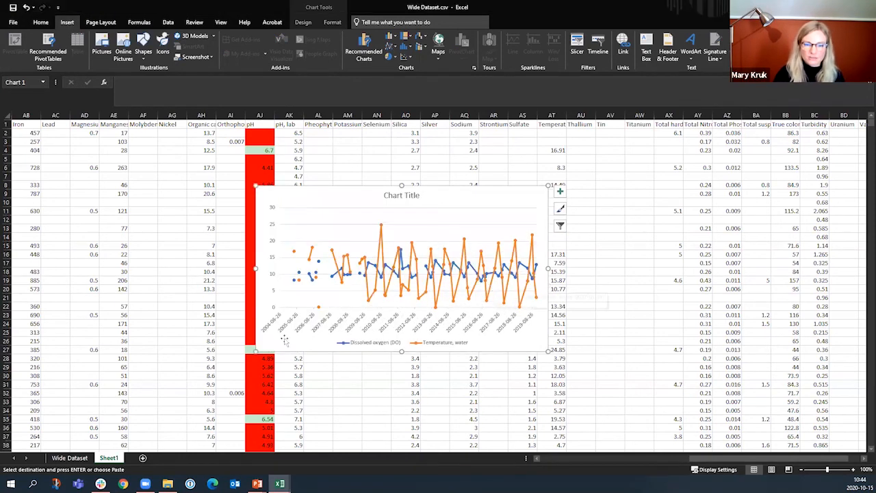
- Open the chart's data source settings and inspect the Temperature, water and Dissolved oxygen (DO) series entries
left_click(411, 245)
left_click(421, 223)
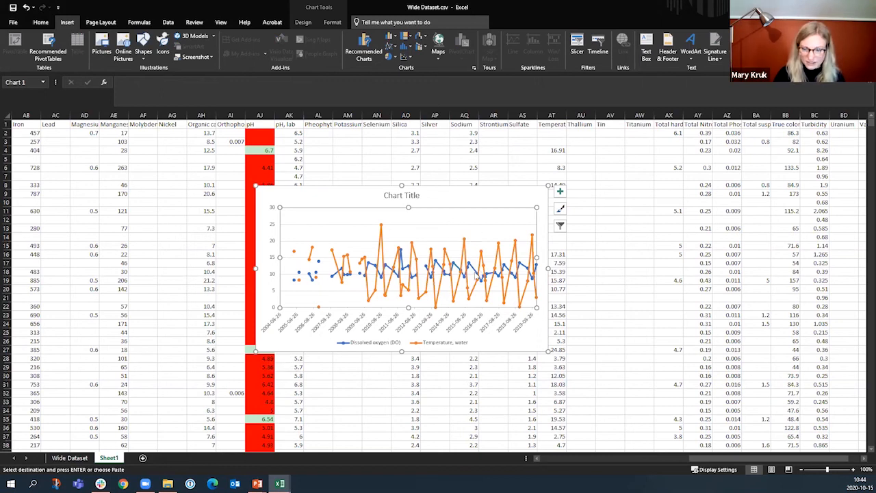
right_click(423, 223)
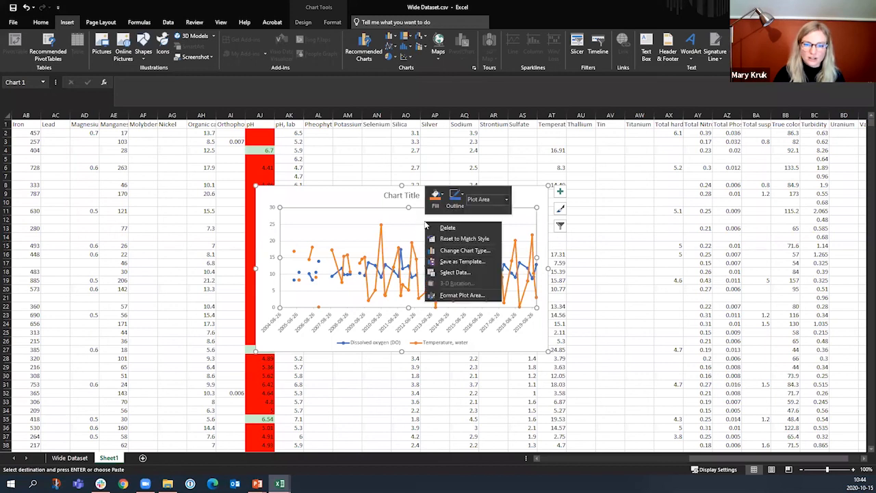
left_click(452, 273)
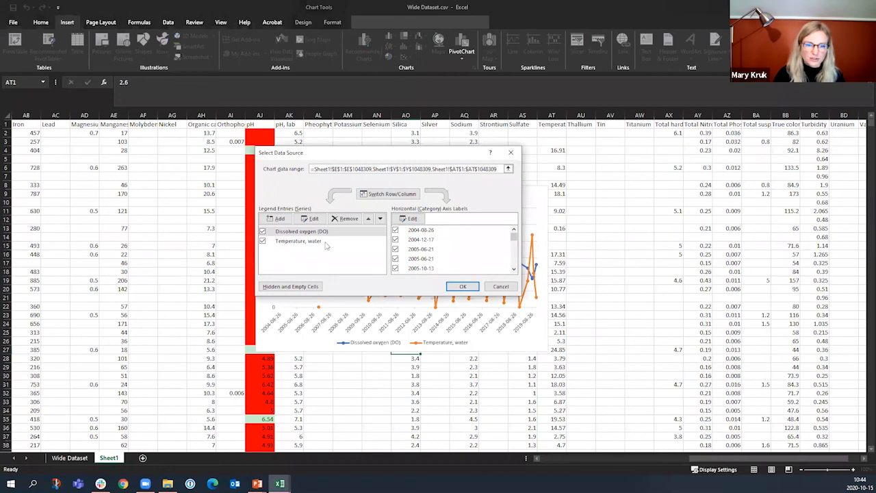
left_click(295, 250)
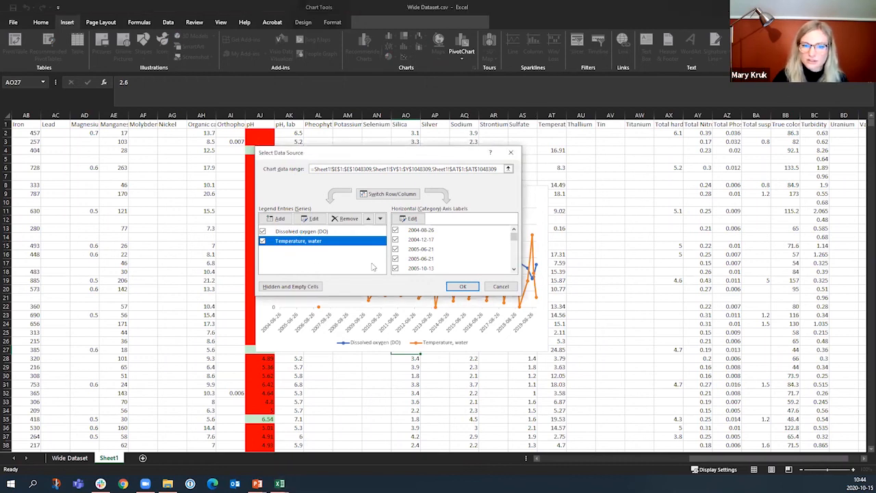
left_click(313, 233)
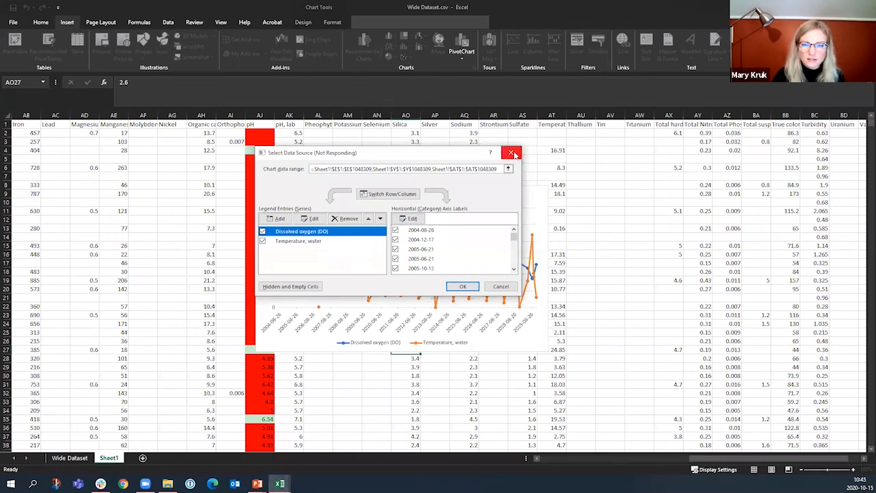
left_click_drag(391, 151, 391, 160)
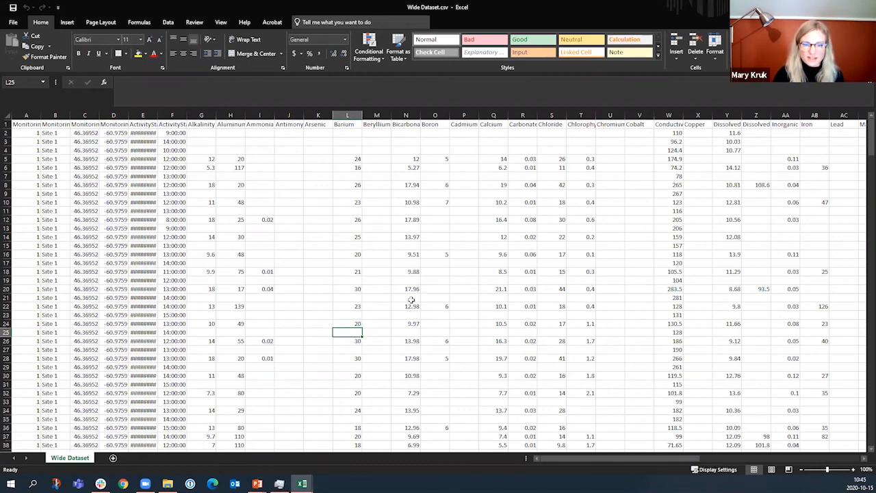
left_click(66, 23)
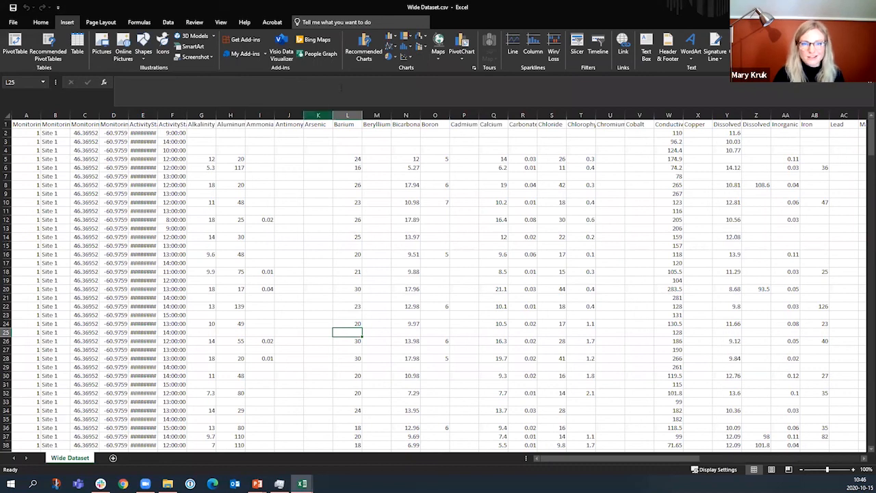
left_click(140, 115)
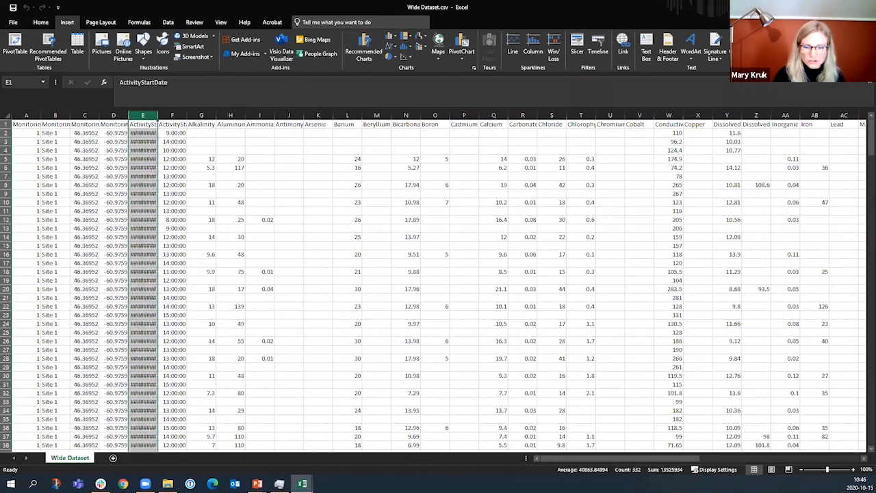
left_click_drag(573, 462, 681, 462)
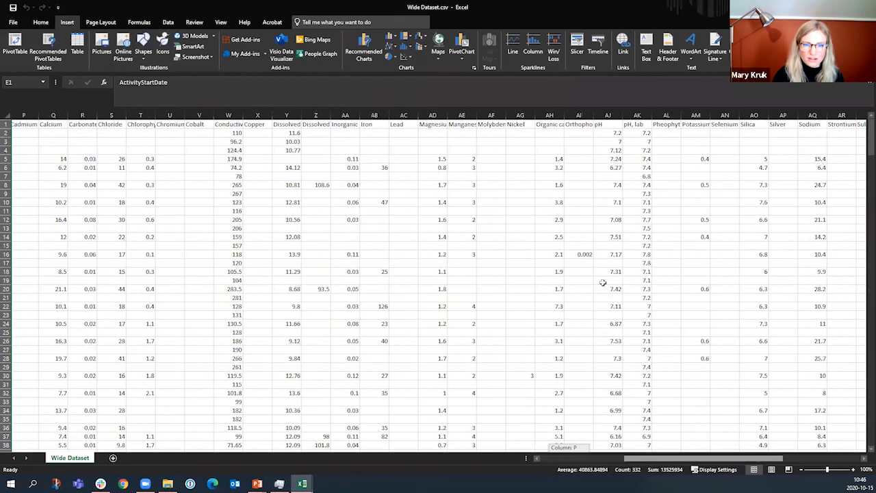
key("BackSpace")
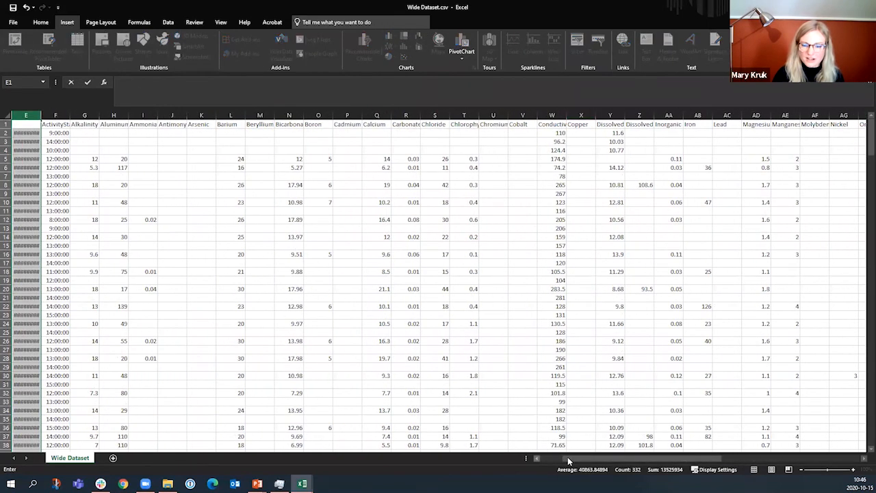
left_click_drag(576, 459, 668, 448)
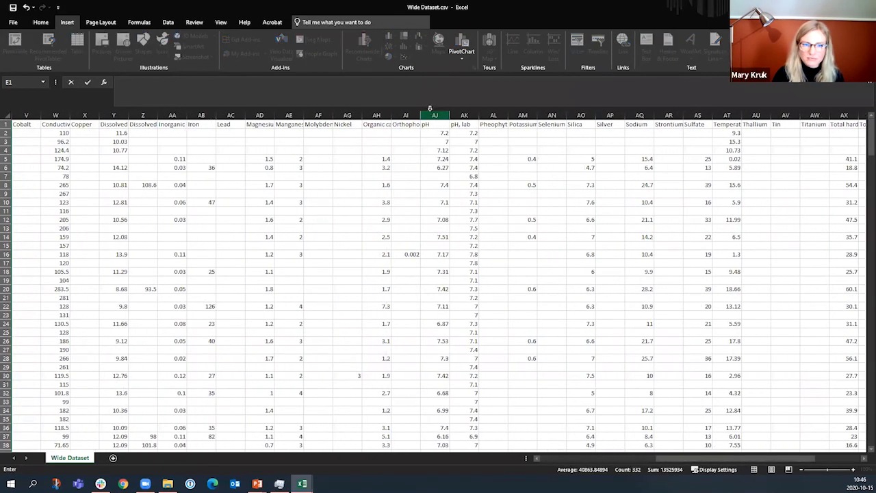
left_click(435, 349)
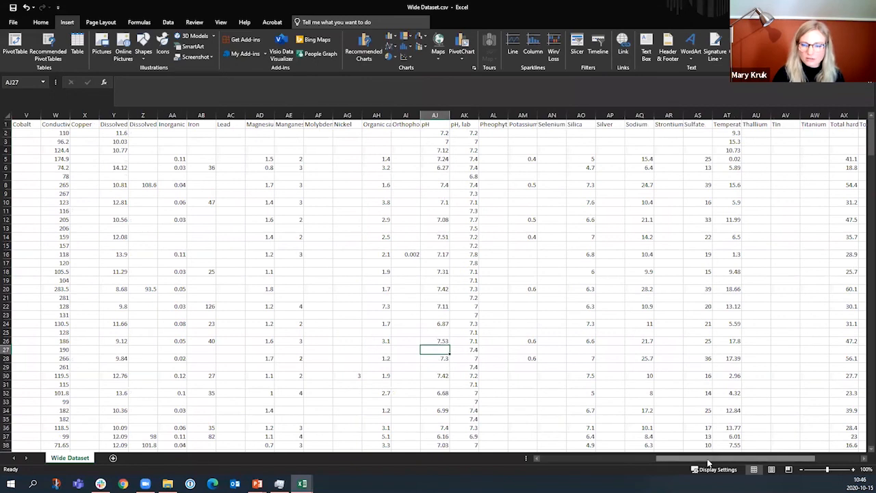
left_click_drag(708, 463, 594, 464)
left_click(142, 132)
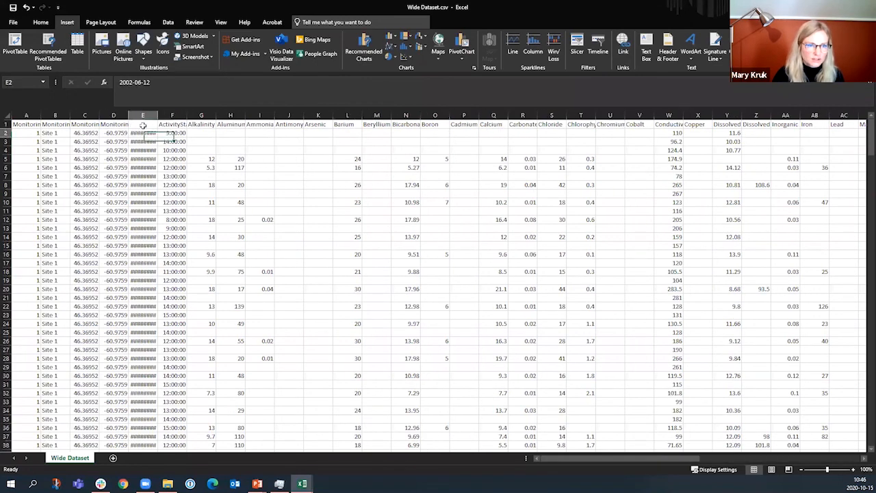
left_click(142, 115)
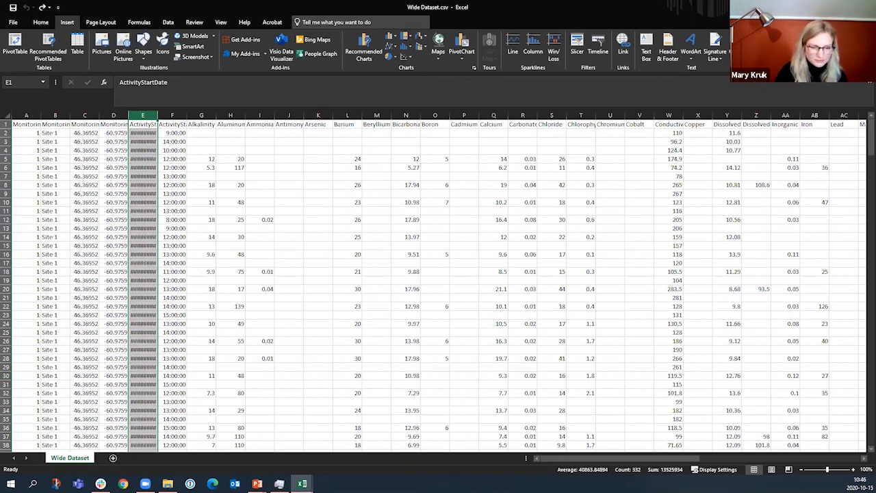
- Switch to the PowerPoint slide show and advance past the Line Graph exercise to the Pivot Tables slide
left_click(91, 326)
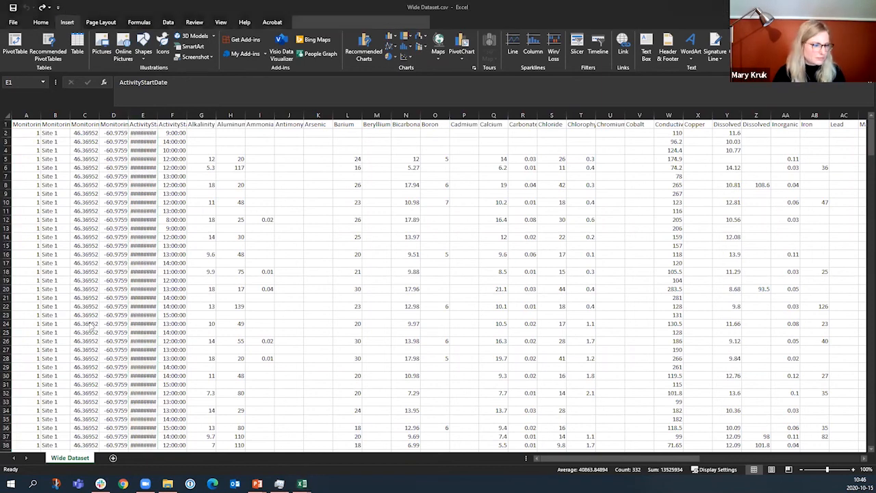
left_click(226, 437)
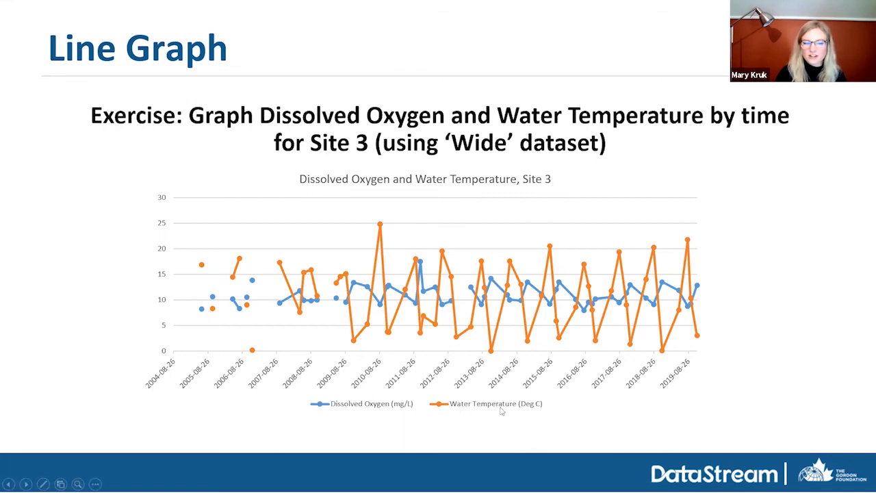
left_click(450, 186)
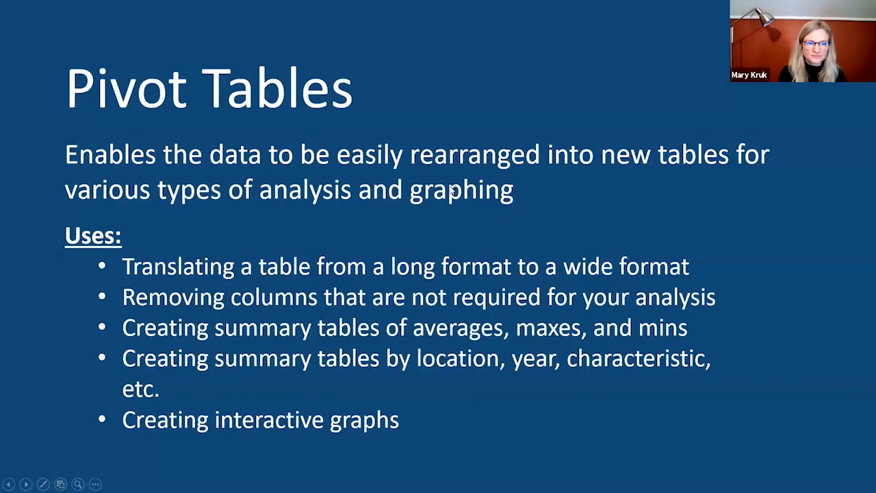
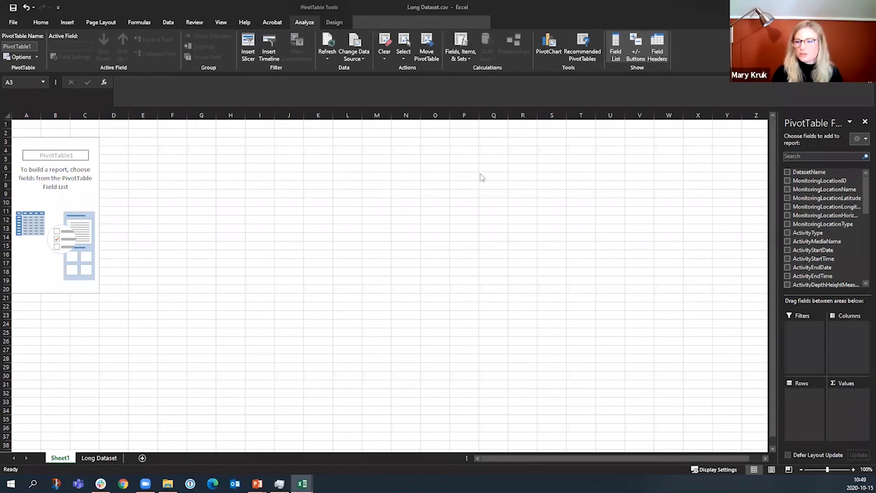
- Build the pivot table layout with MonitoringLocationName as rows and CharacteristicName as columns
left_click(801, 193)
left_click_drag(801, 192, 804, 398)
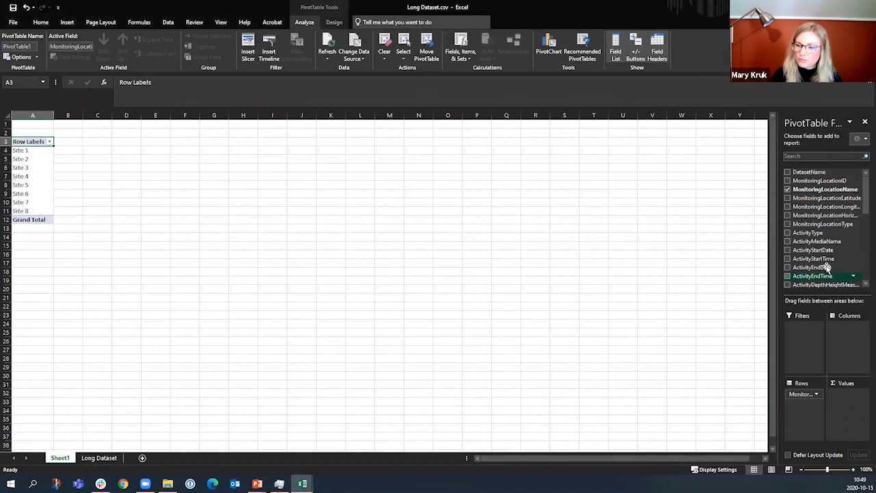
scroll(864, 208, "down", 3)
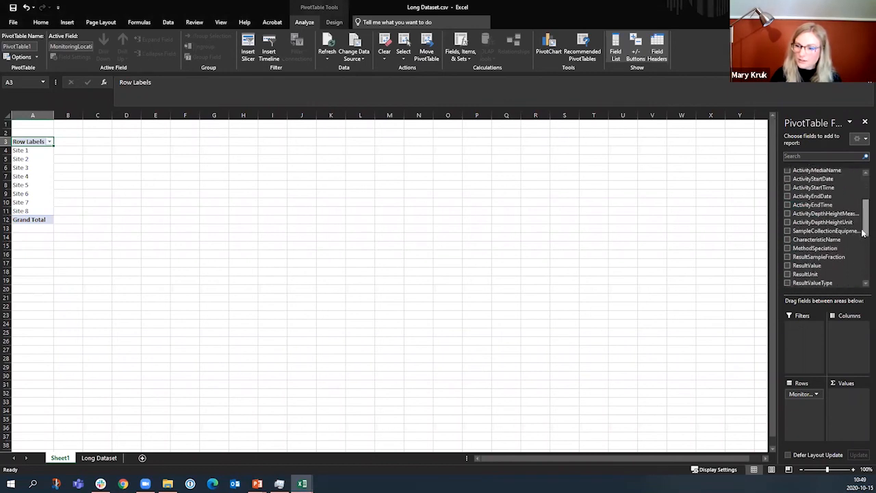
left_click_drag(824, 235, 841, 328)
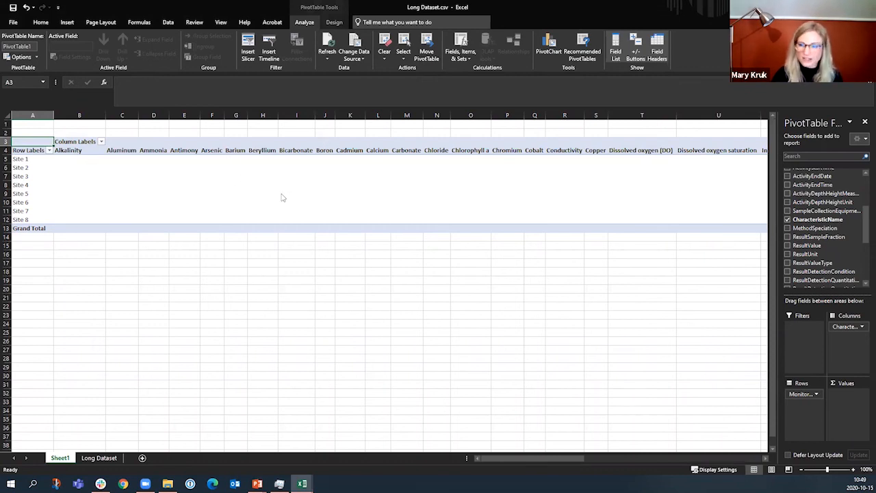
- Add ResultValue to the pivot table as the values field
scroll(863, 243, "down", 1)
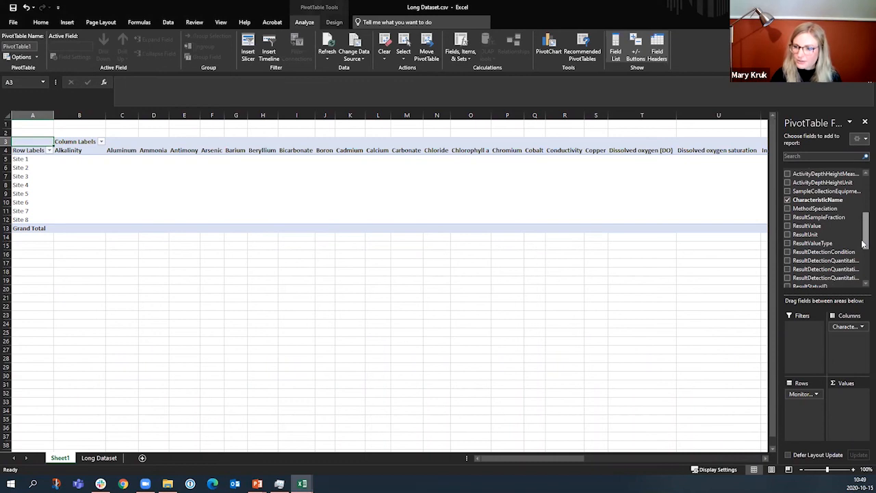
left_click_drag(805, 226, 836, 403)
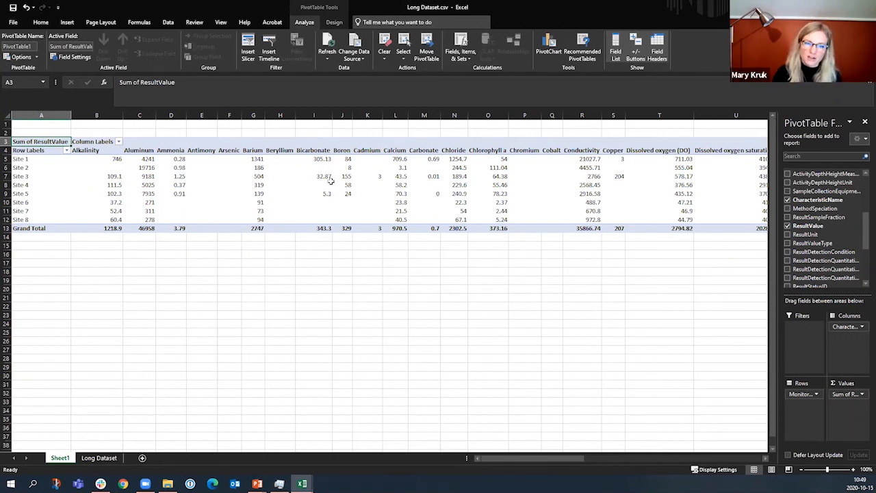
mouse_move(335, 185)
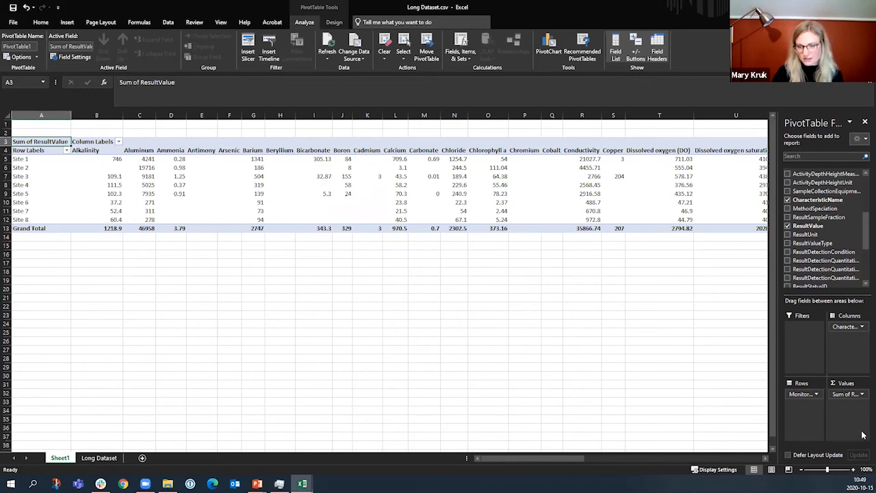
- Summarize the ResultValue field by Average
left_click(848, 395)
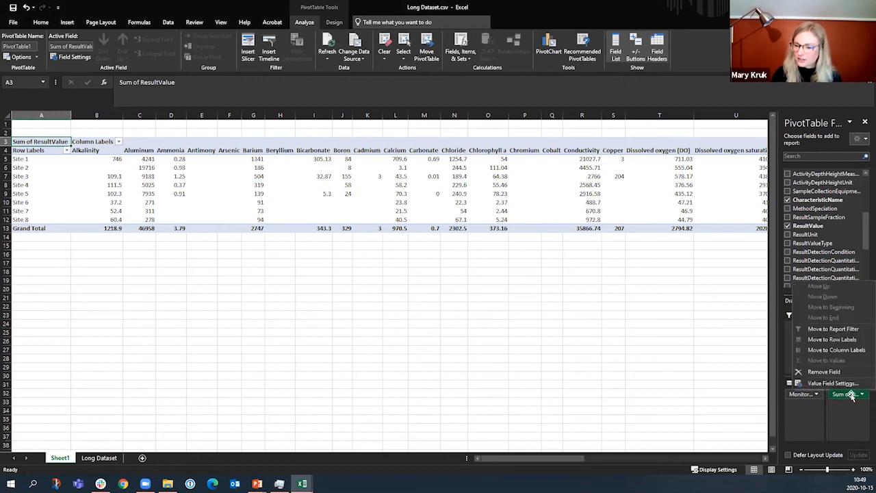
left_click(833, 384)
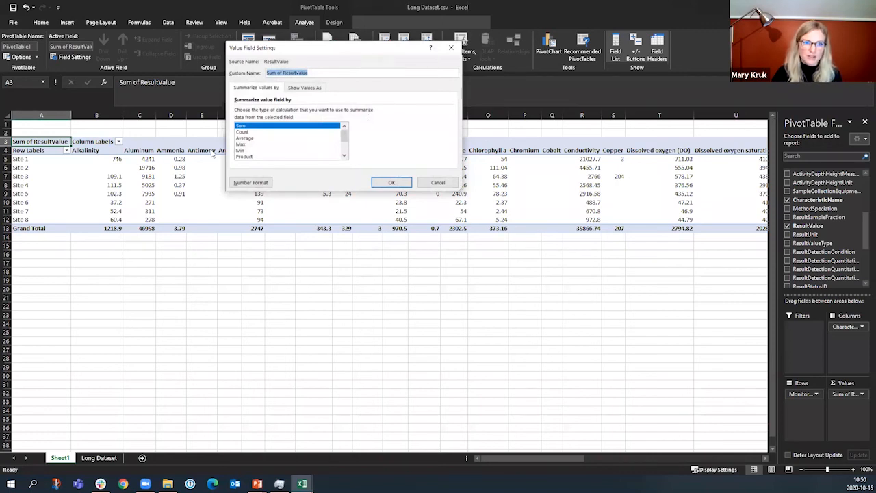
left_click(258, 144)
left_click(258, 138)
left_click(384, 183)
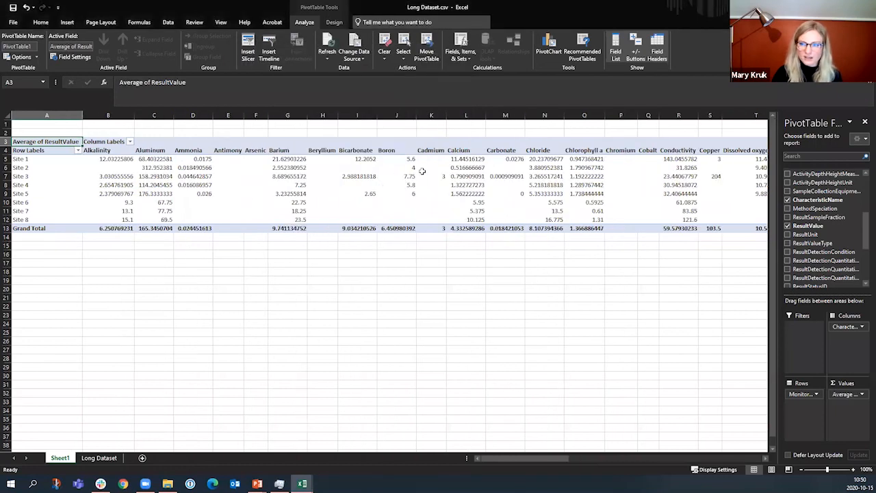
- Move CharacteristicName from the pivot table's columns to its filters and filter the report to pH
key("alt+Tab")
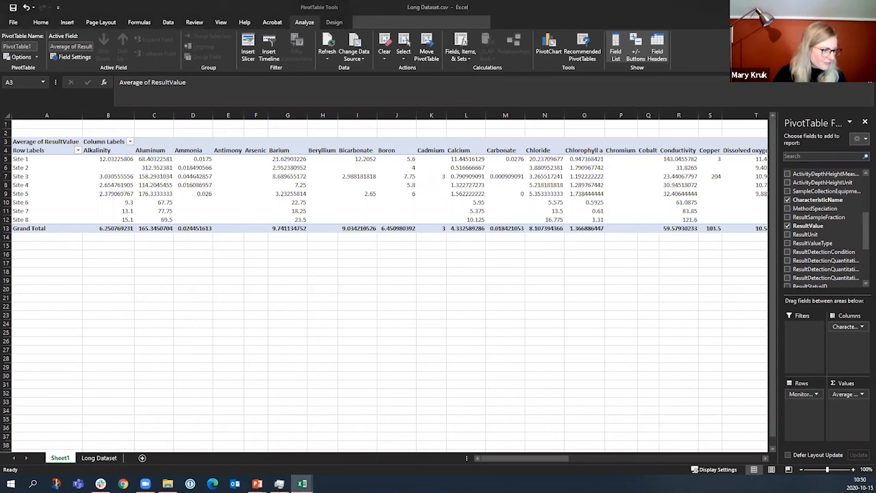
left_click(551, 458)
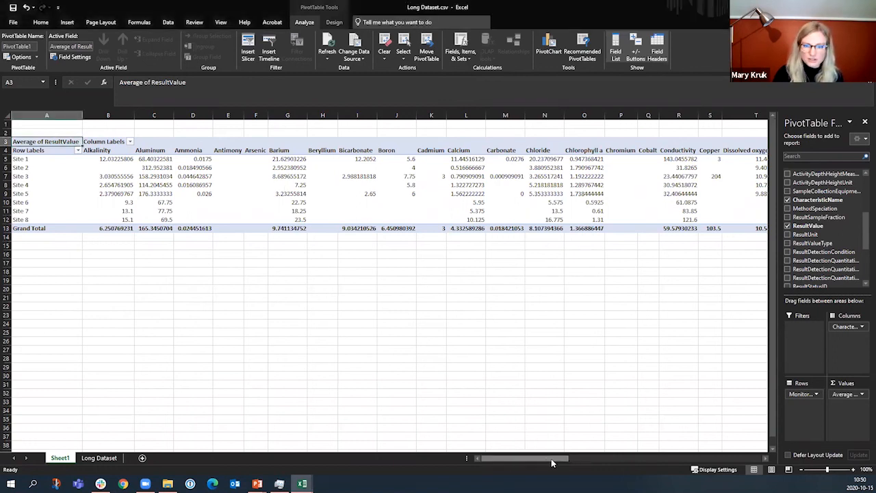
left_click_drag(525, 462, 660, 460)
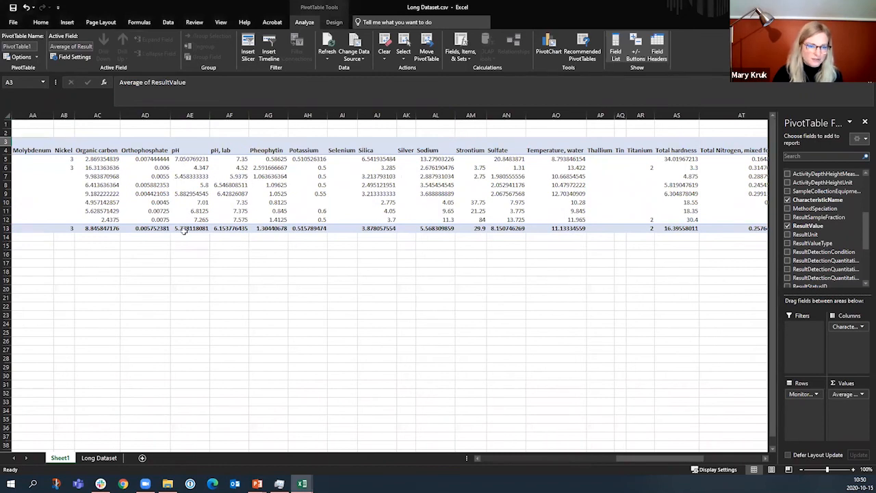
scroll(438, 334, "left", 10)
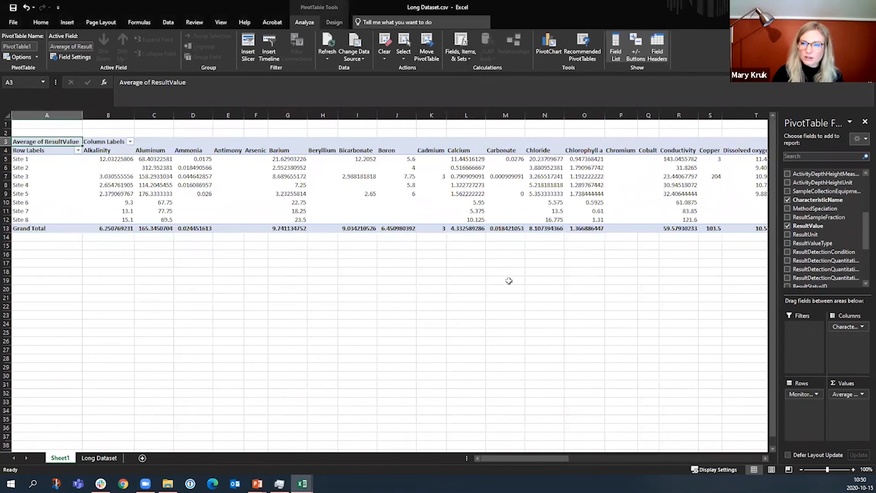
key("alt+Tab")
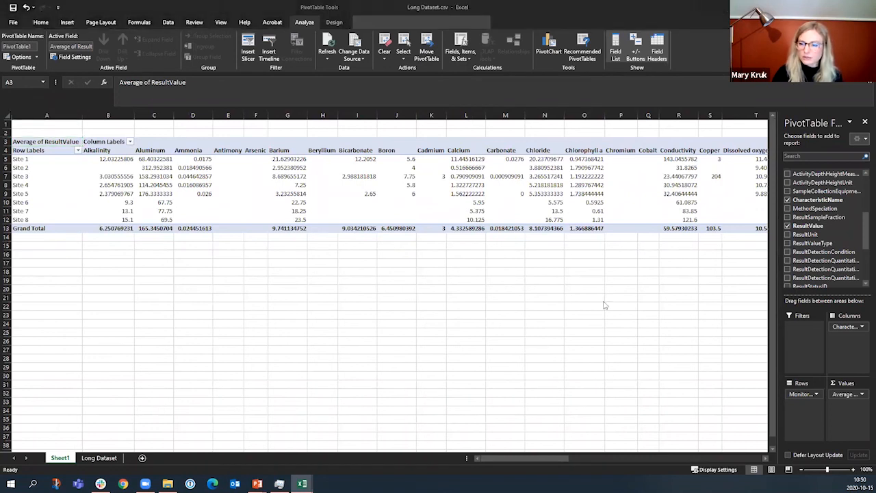
left_click_drag(846, 325, 807, 330)
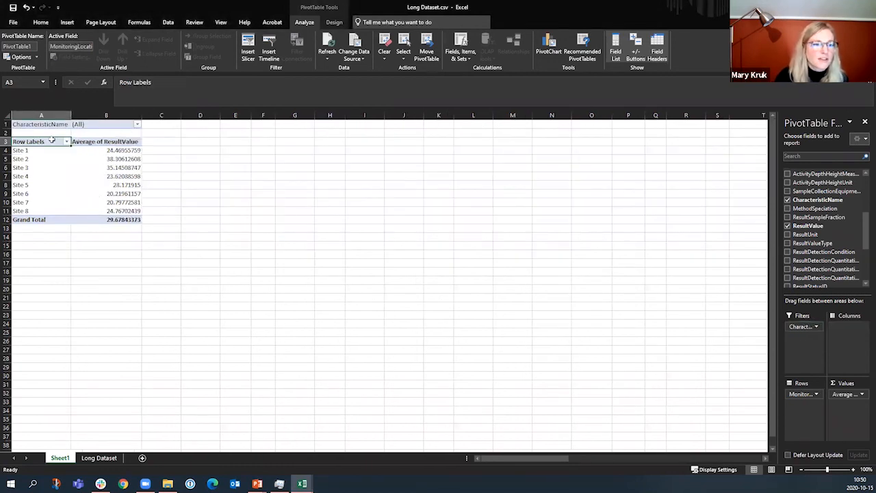
left_click(137, 125)
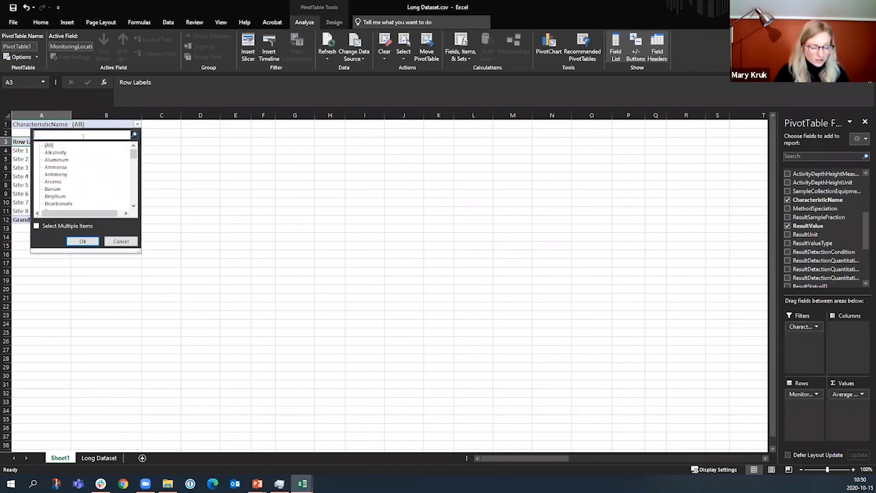
type("ph")
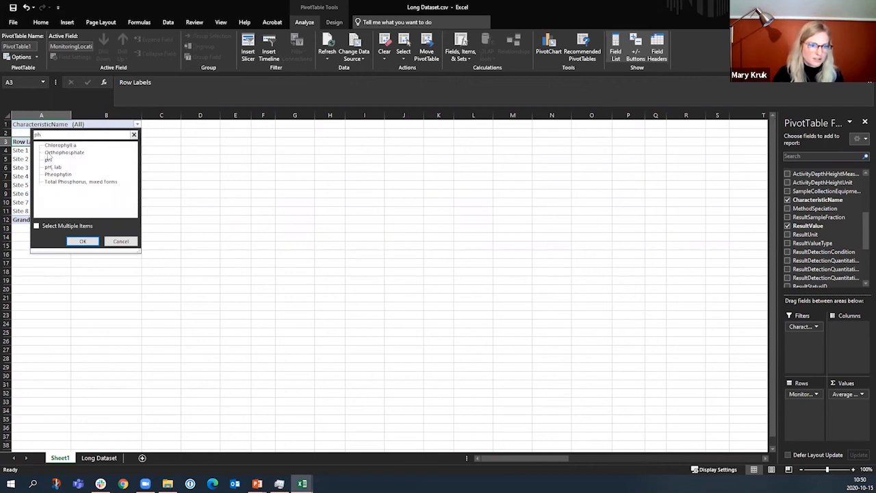
left_click(79, 242)
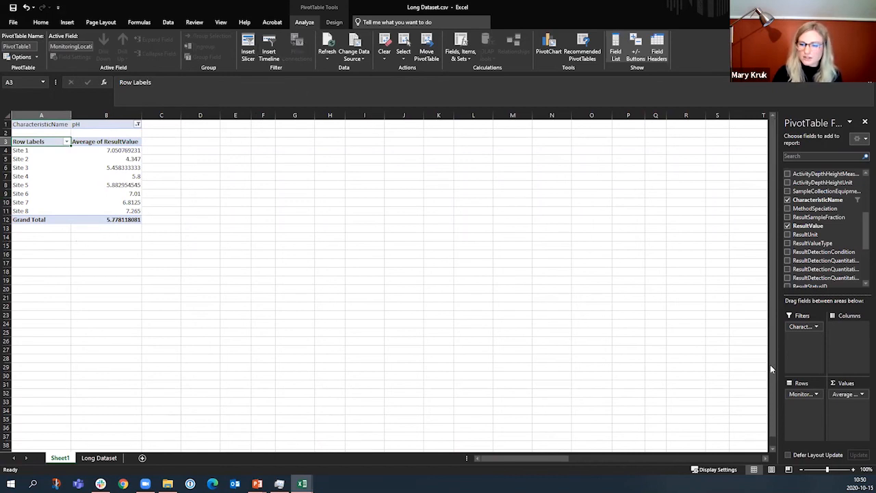
- Replace MonitoringLocationName with ActivityStartDate as the pivot table's row field
left_click(797, 396)
left_click(814, 372)
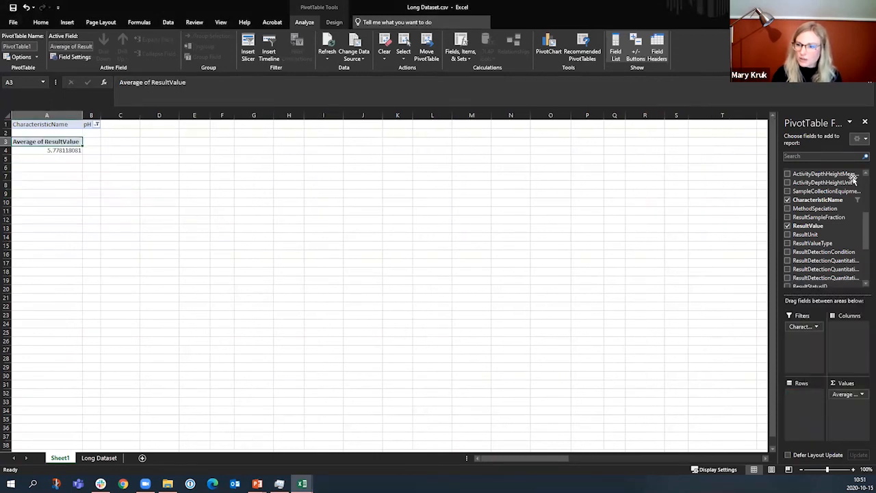
left_click(863, 237)
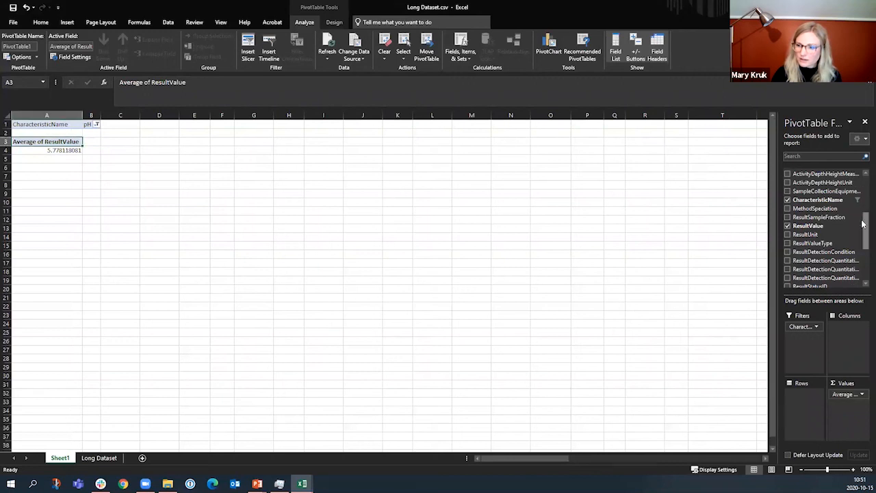
left_click_drag(863, 240, 863, 166)
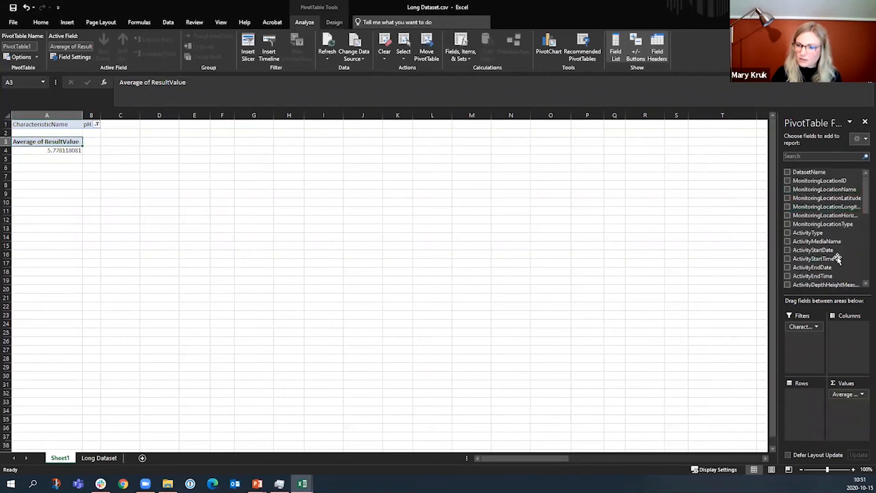
left_click_drag(806, 252, 803, 405)
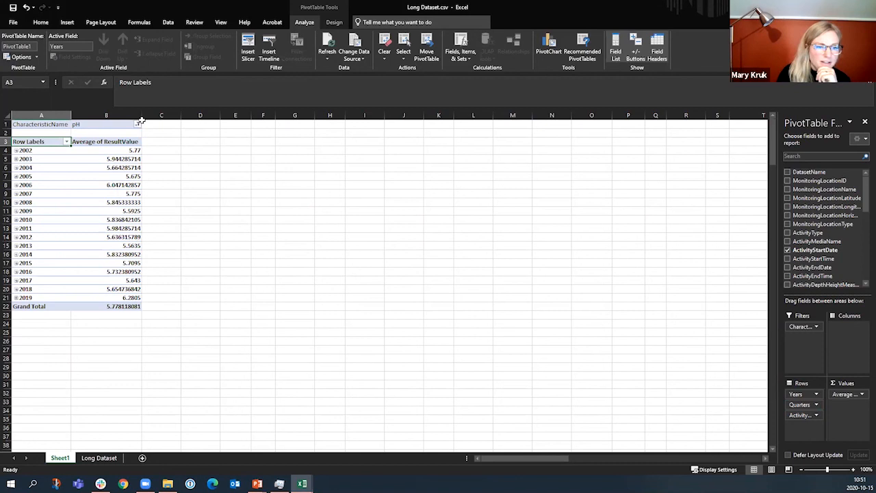
- Change the CharacteristicName report filter to Temperature, water
left_click_drag(31, 315, 29, 332)
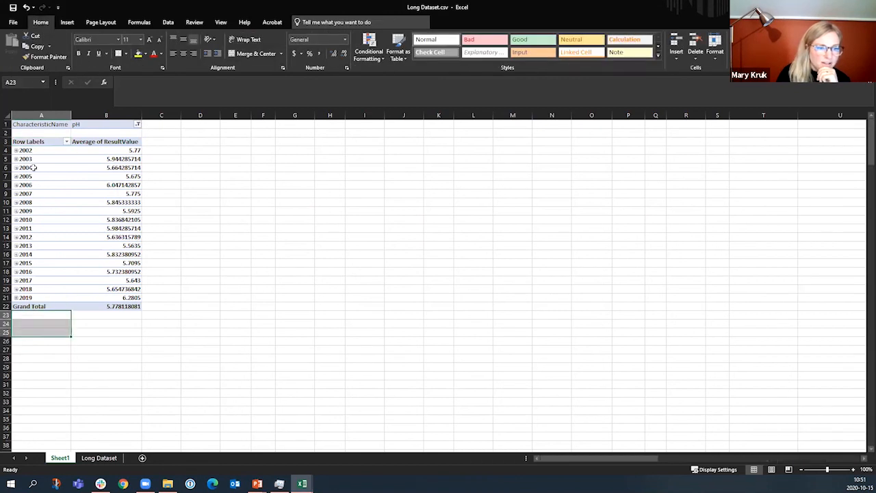
left_click(31, 167)
left_click(137, 125)
left_click(83, 134)
type("temp")
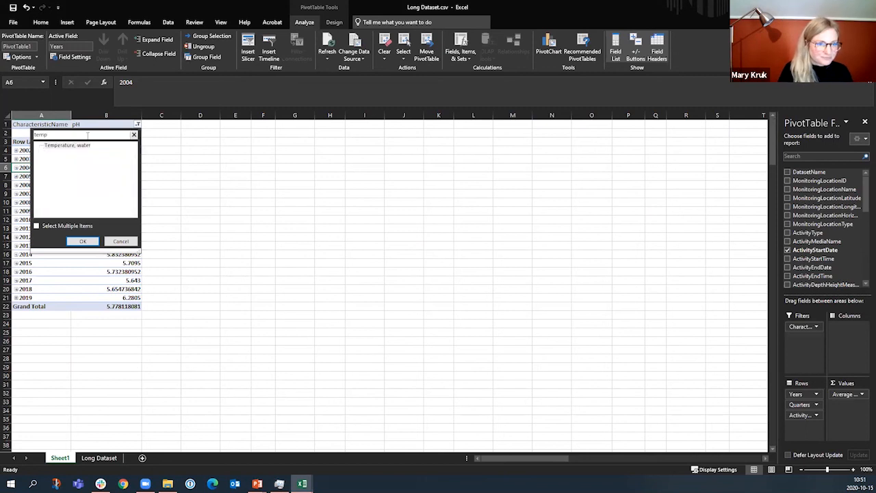
left_click(79, 242)
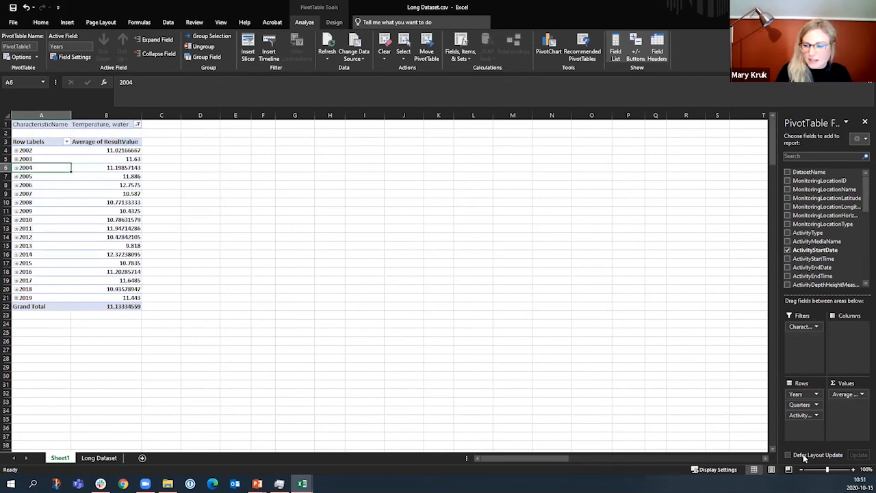
- Summarize the ResultValue field by Max
left_click(860, 396)
left_click(832, 384)
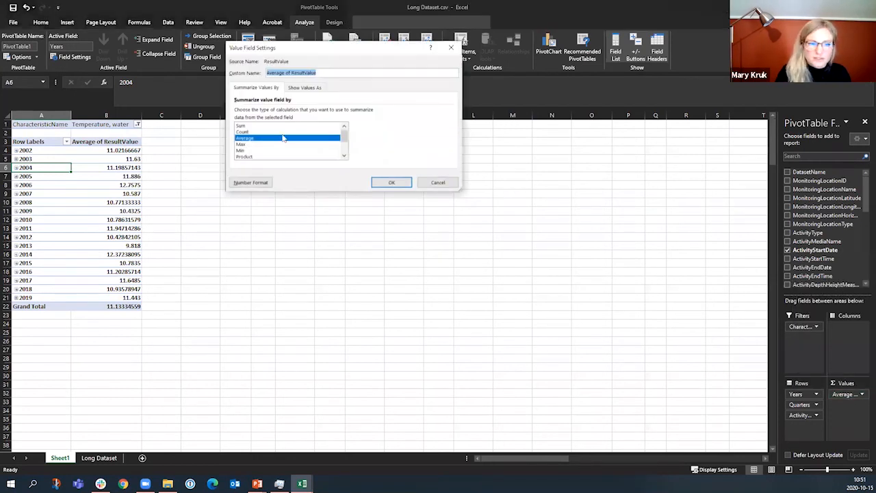
left_click(243, 144)
left_click(391, 182)
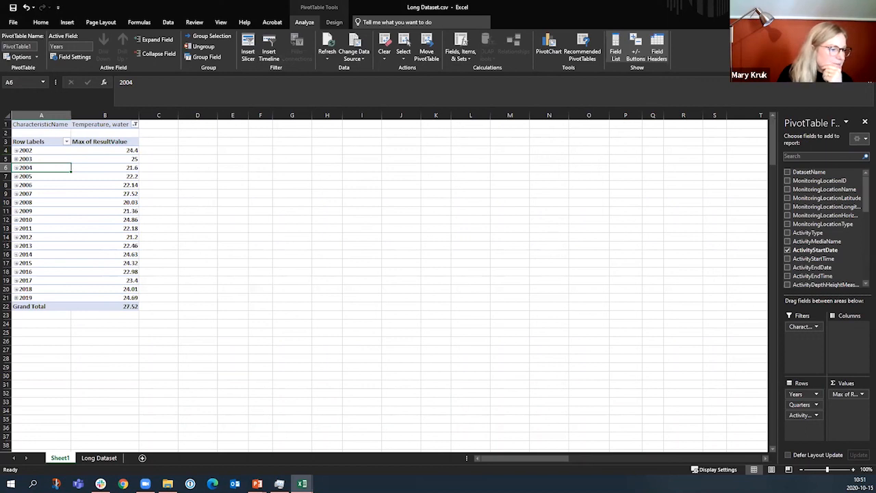
- Summarize the ResultValue field by Min
left_click(846, 394)
left_click(832, 383)
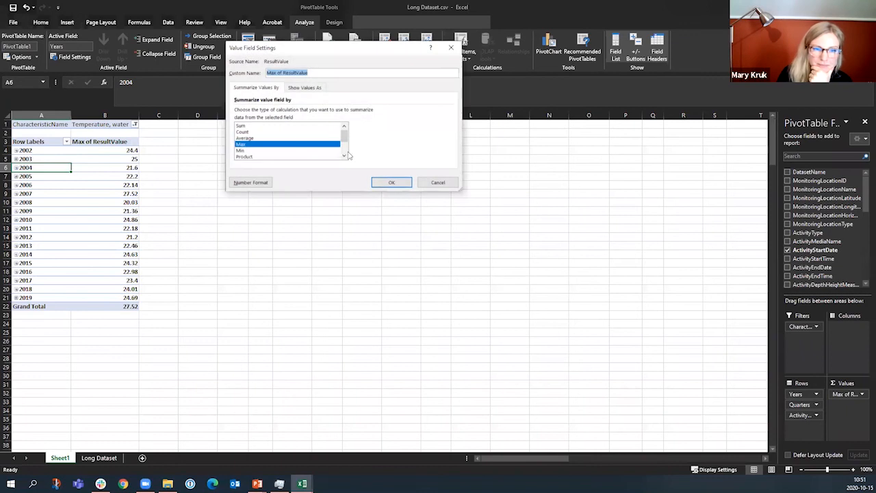
left_click(279, 151)
left_click(391, 182)
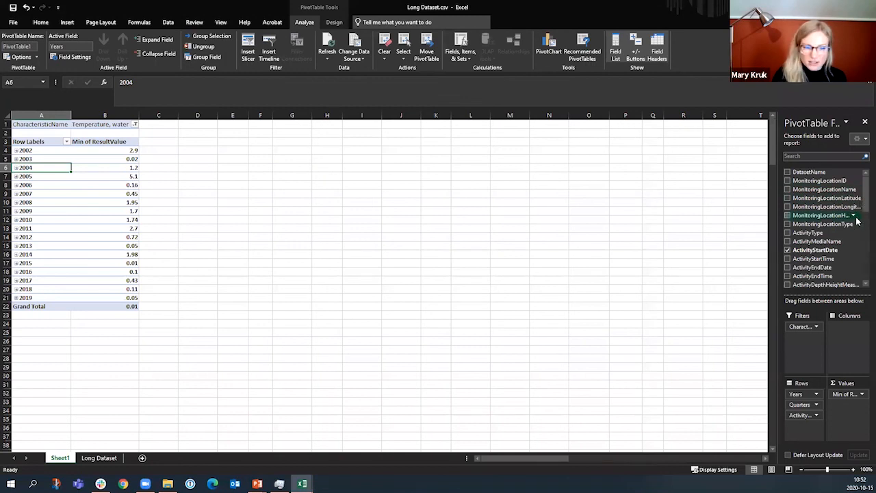
- Remove the ActivityStartDate, Quarters and Years fields from the pivot table's rows
left_click(804, 414)
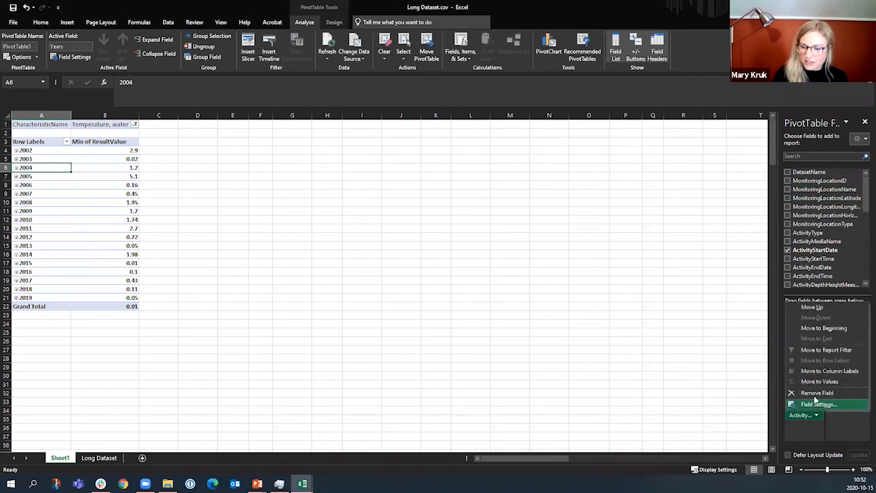
left_click(815, 394)
left_click(807, 404)
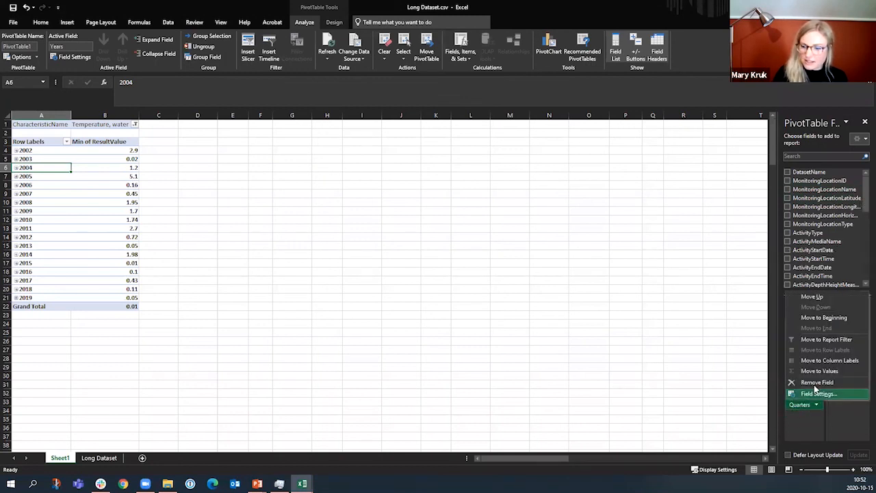
left_click(816, 382)
left_click(804, 394)
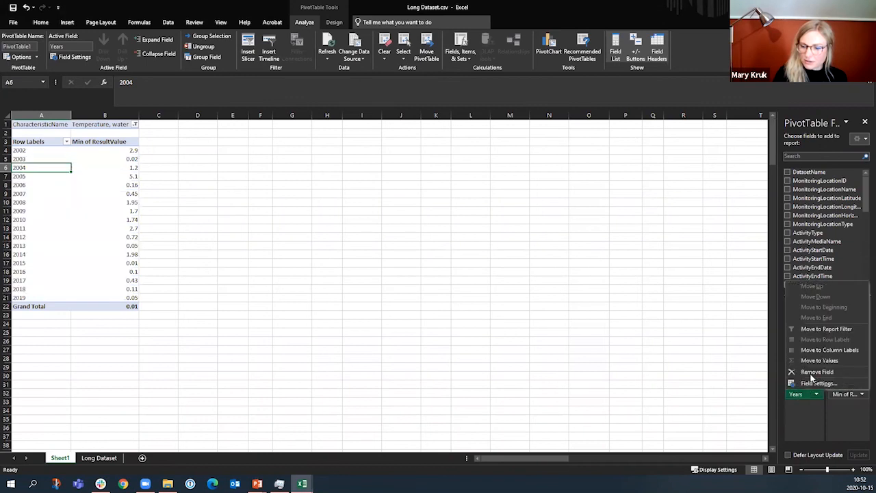
left_click(816, 372)
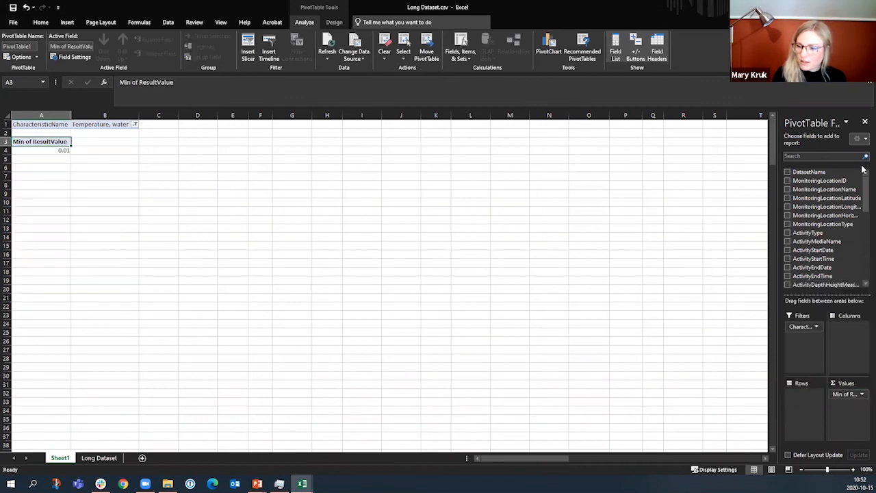
- Add MonitoringLocationName to the pivot table's rows, with ActivityStartTime nested beneath it
left_click_drag(863, 198, 863, 208)
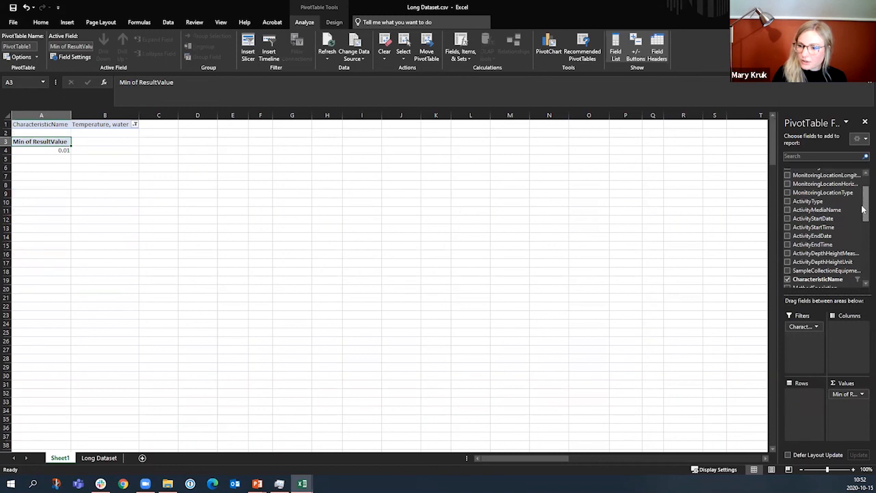
scroll(864, 211, "up", 2)
left_click_drag(828, 198, 810, 398)
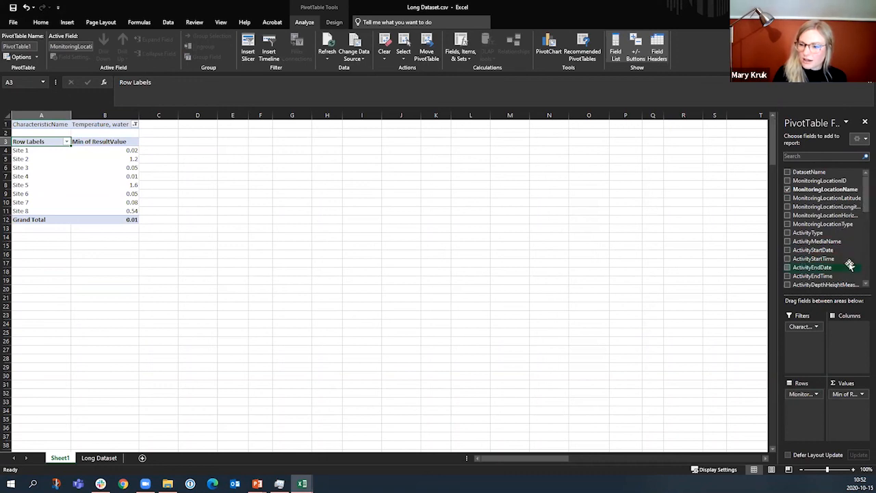
left_click_drag(806, 262, 788, 397)
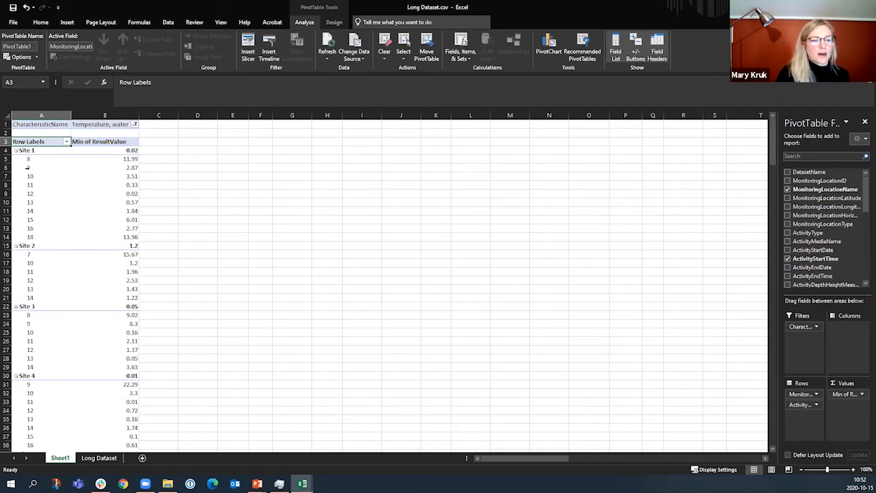
- Ungroup the ActivityStartTime values in the pivot table's rows so individual times are listed
left_click(28, 167)
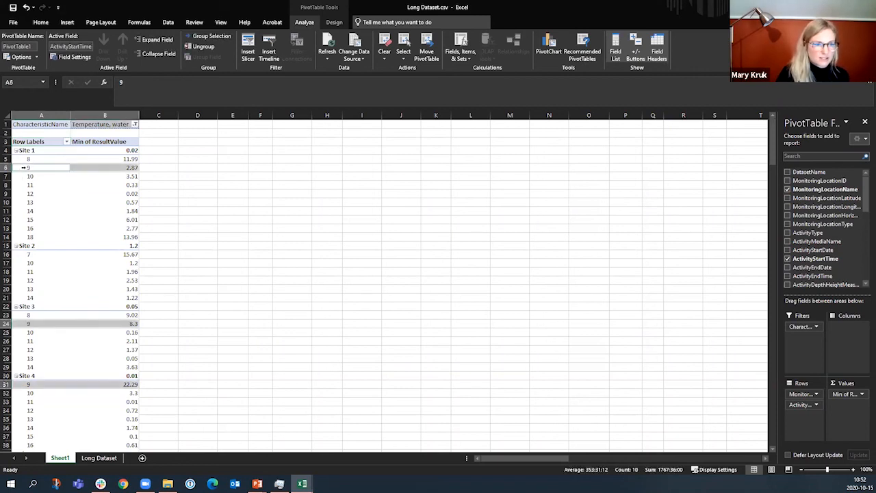
right_click(31, 169)
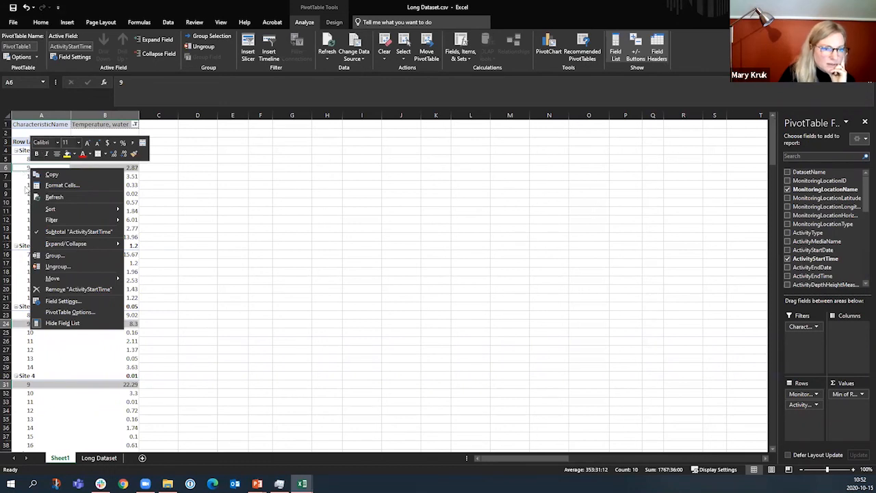
left_click(54, 267)
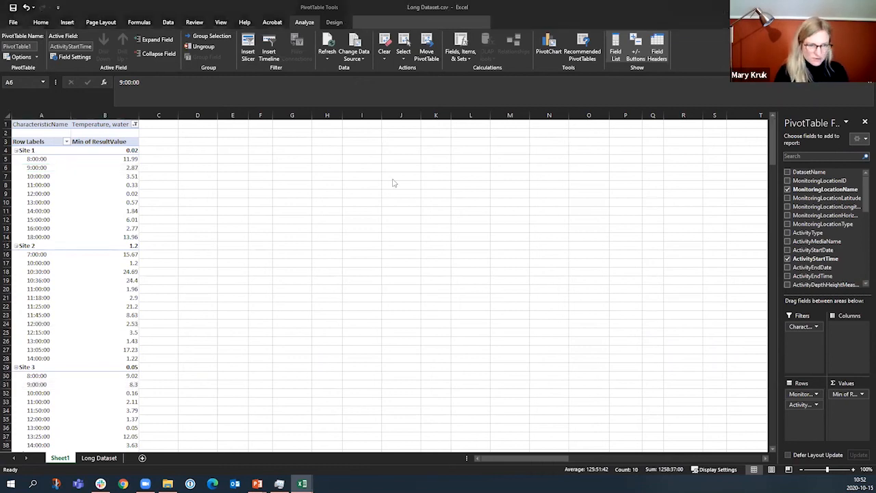
- Switch to the PowerPoint slides, review the instructions for turning the long dataset into a wide one, and return to Excel
key("alt+Tab")
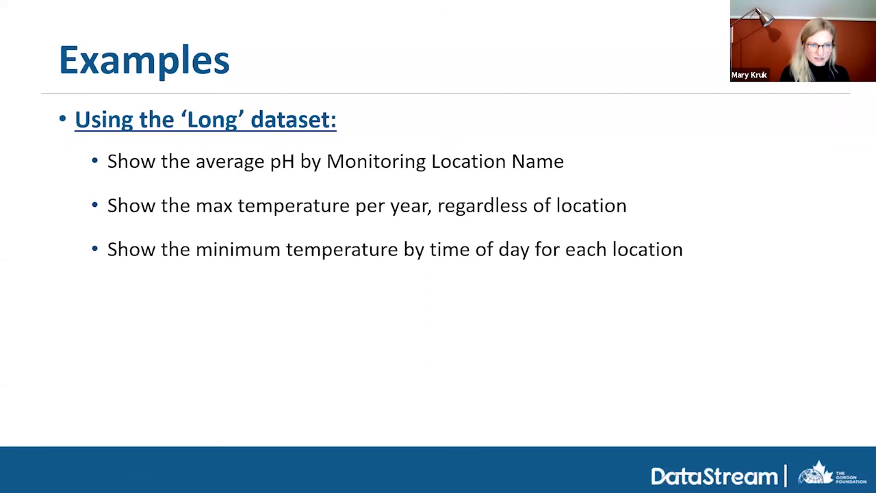
key("Right")
key("Right")
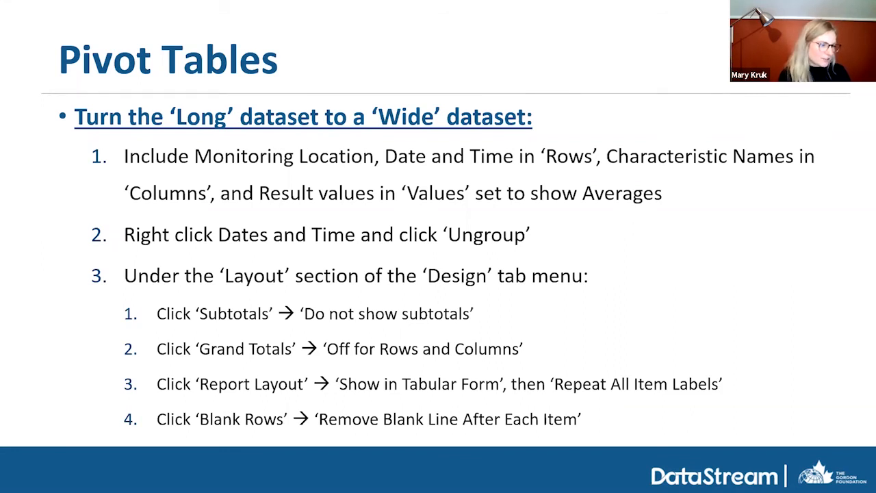
key("alt+Tab")
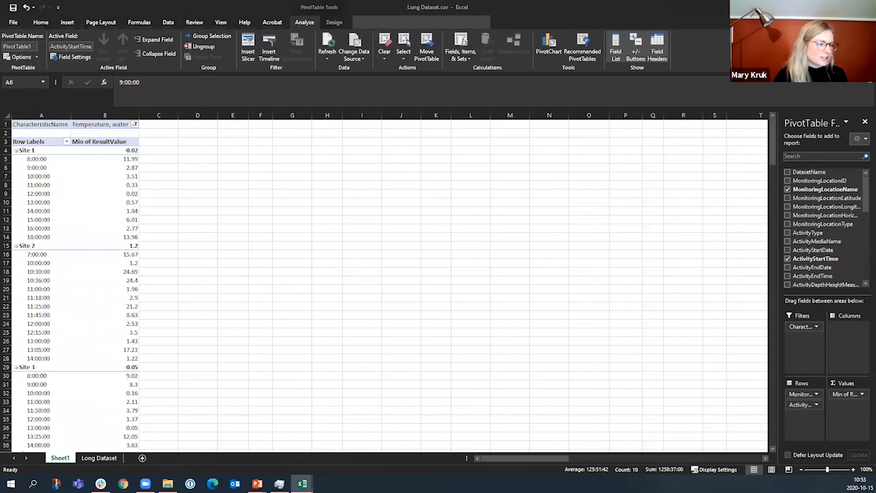
- Add ActivityStartDate to the rows between MonitoringLocationName and ActivityStartTime, and move CharacteristicName from the filters to the columns
left_click(802, 396)
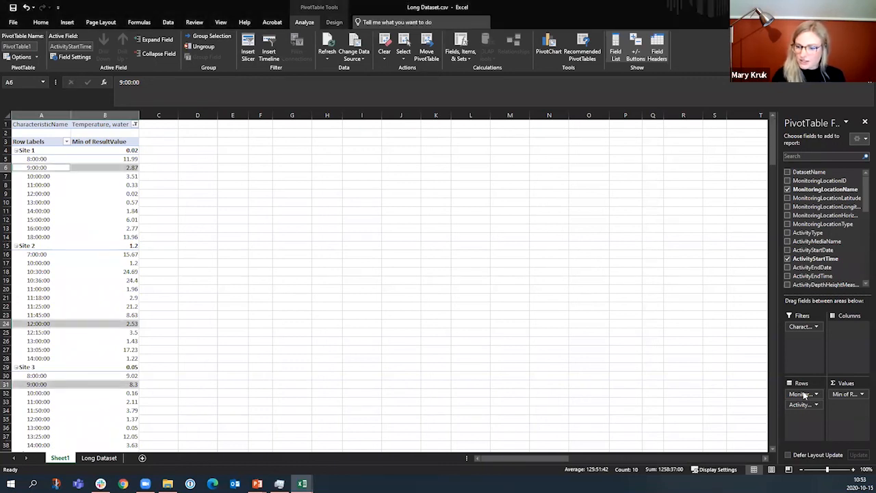
left_click(805, 396)
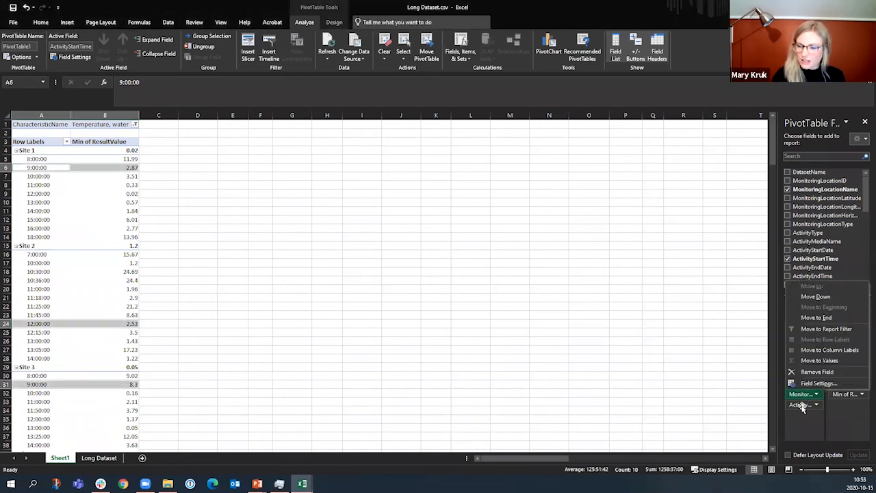
left_click(815, 440)
left_click_drag(816, 258, 814, 405)
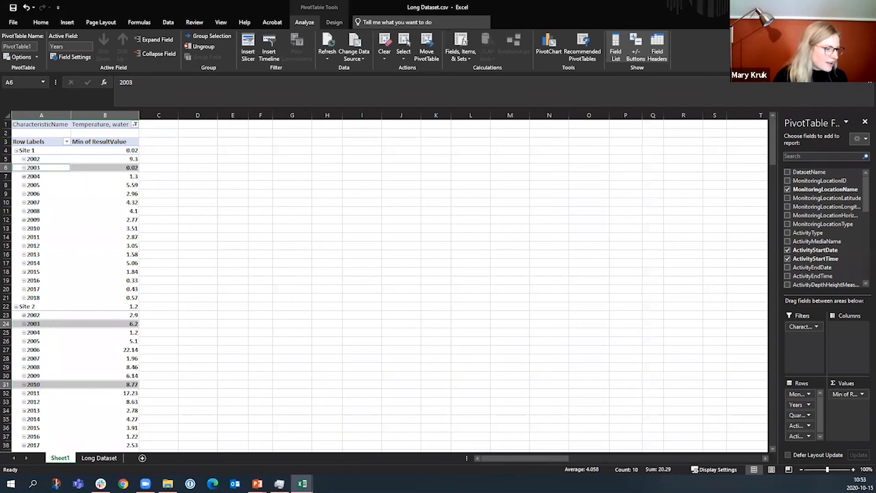
left_click_drag(791, 326, 853, 331)
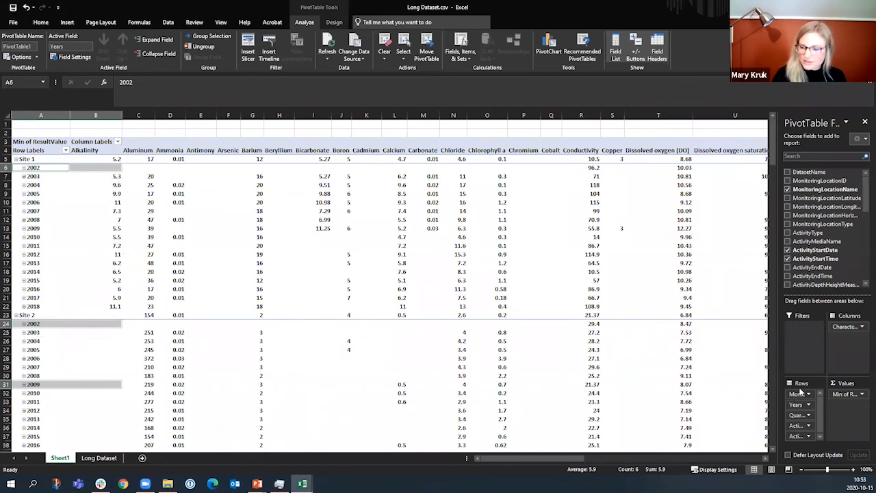
- Summarize the ResultValue field by Average
left_click(846, 394)
left_click(832, 383)
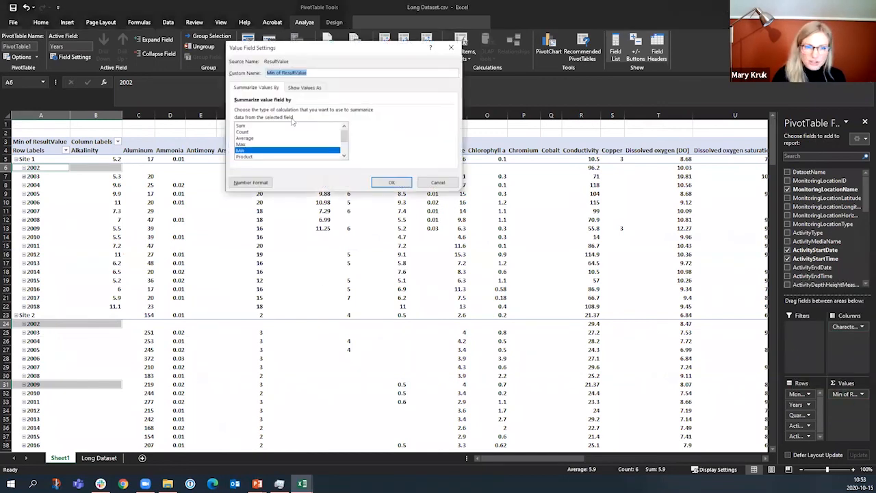
left_click(276, 138)
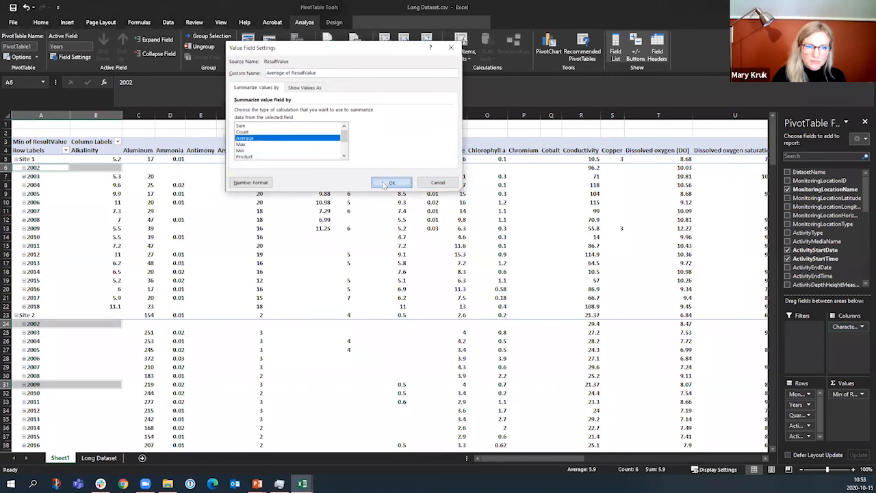
left_click(392, 182)
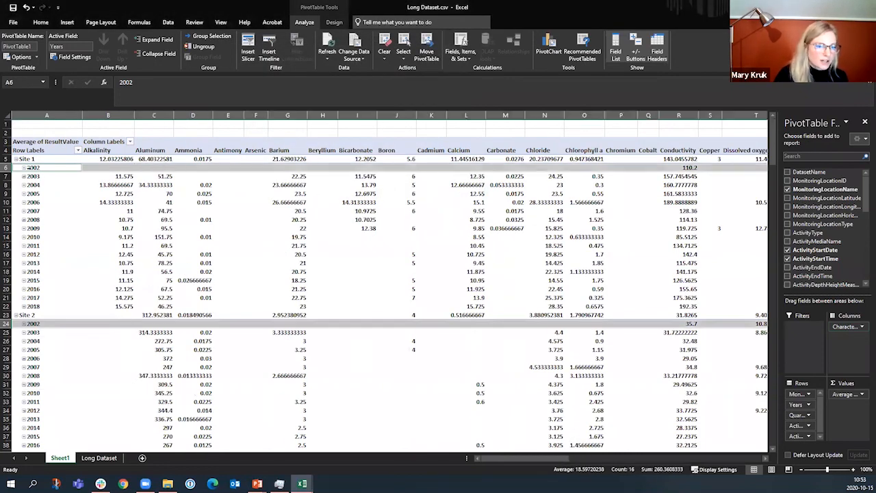
- Ungroup the years in the pivot table's rows so individual activity start dates are listed
left_click(61, 192)
left_click(35, 167)
right_click(34, 175)
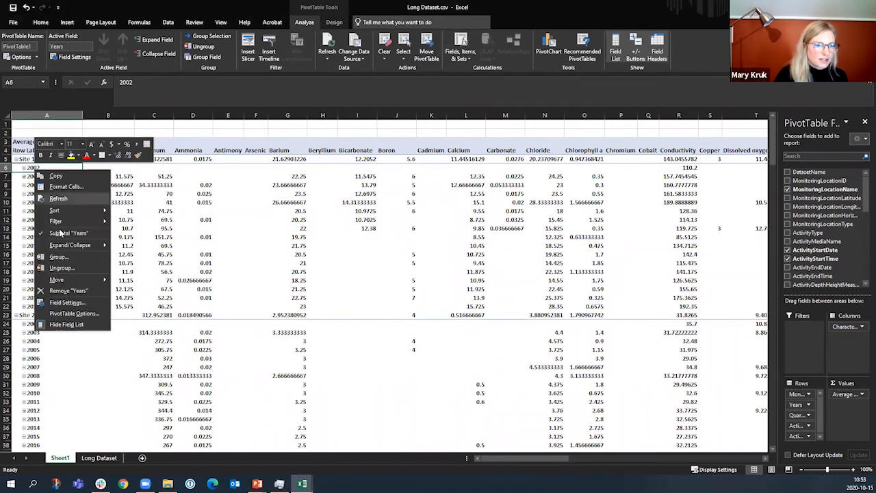
left_click(55, 271)
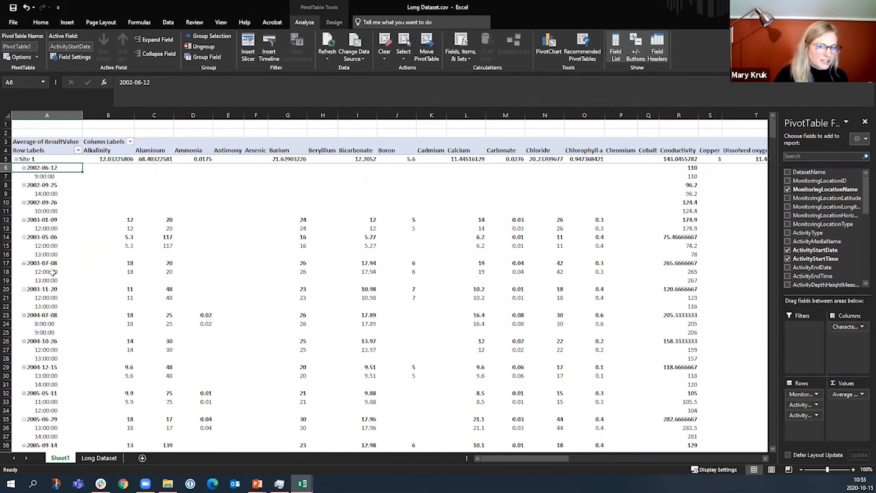
scroll(54, 340, "down", 3)
scroll(54, 335, "up", 3)
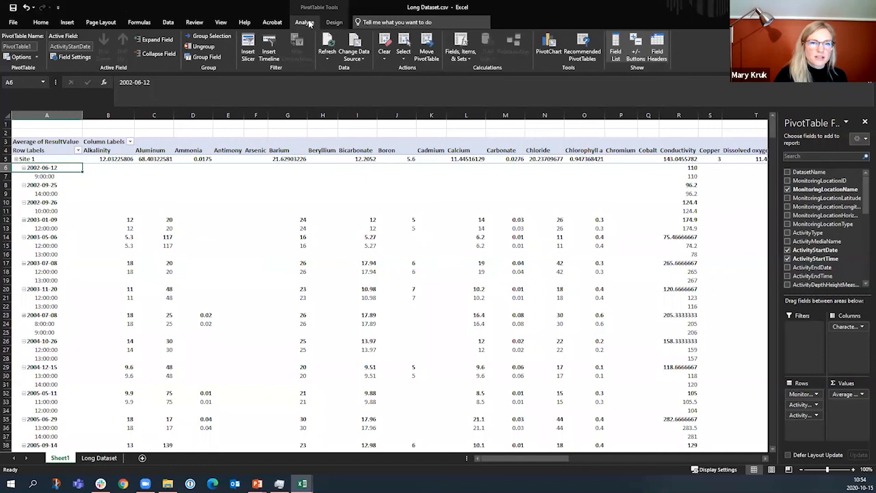
- Hide the pivot table's subtotals and turn grand totals off for rows and columns
left_click(334, 23)
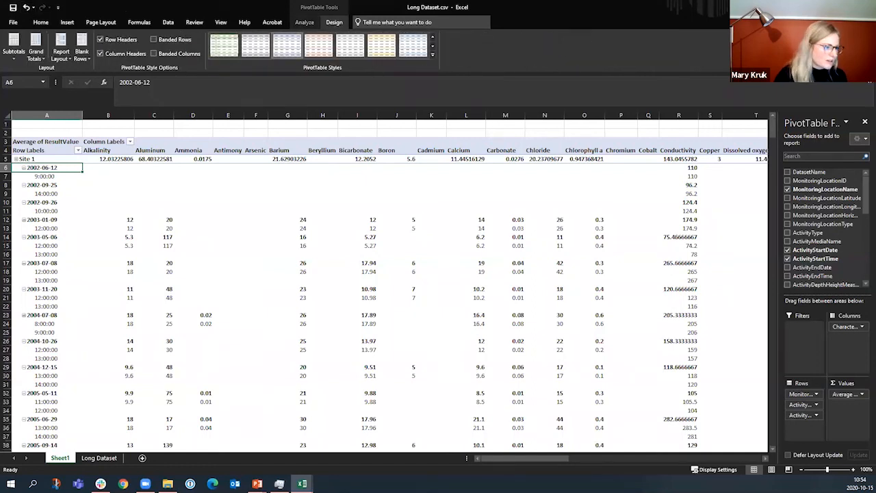
left_click(14, 51)
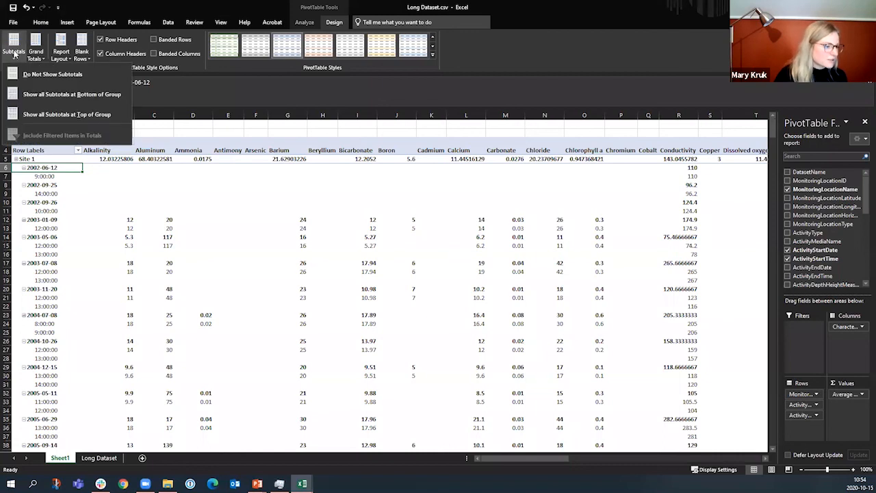
left_click(20, 75)
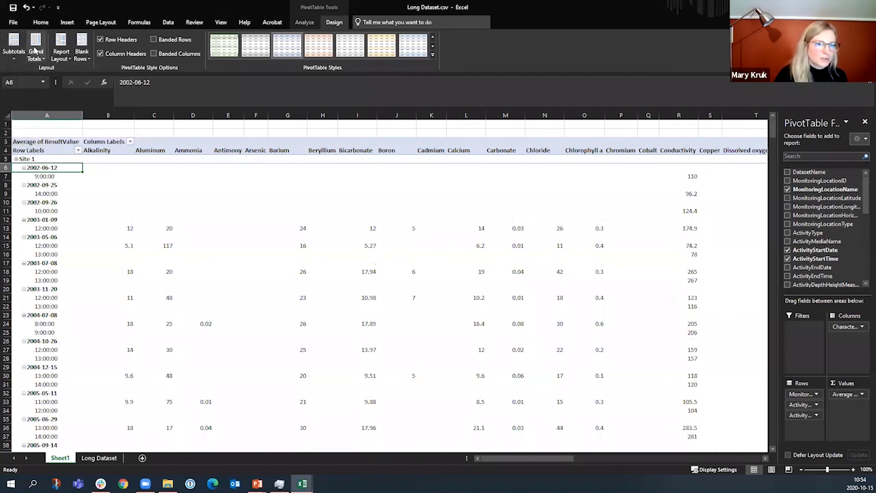
left_click(34, 51)
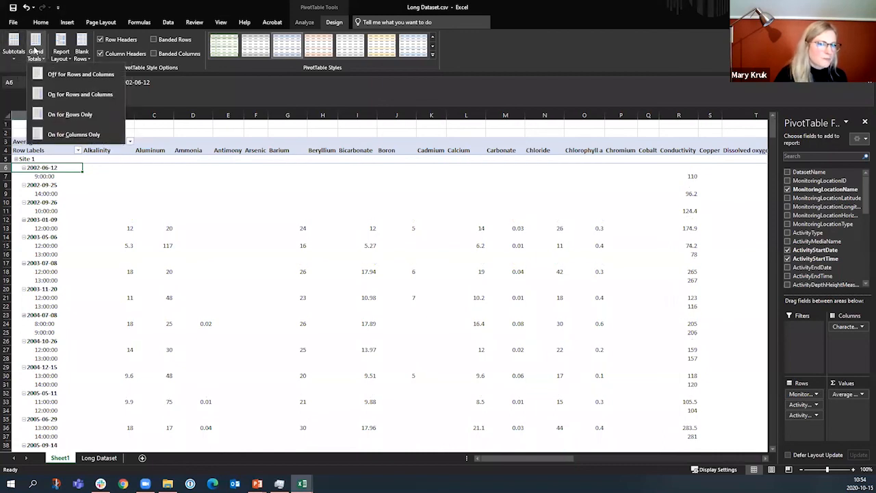
left_click(57, 80)
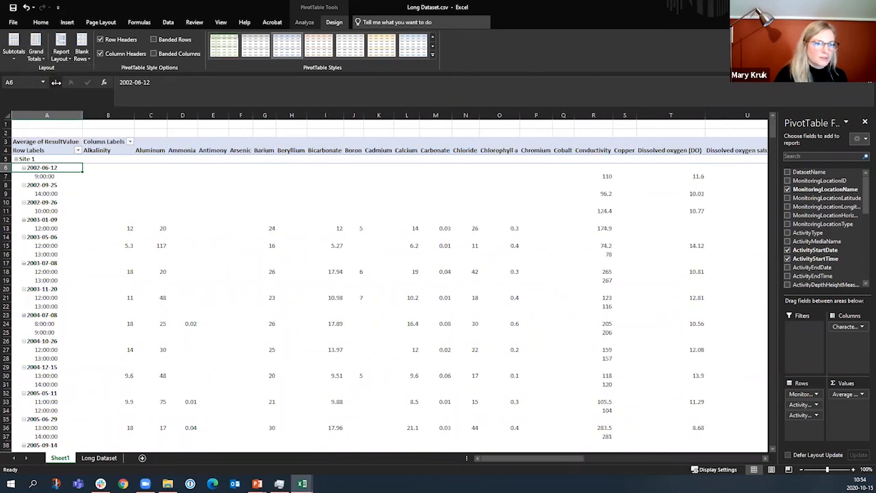
- Lay out the pivot table in tabular form with all item labels repeated and no blank line after each item
left_click(62, 56)
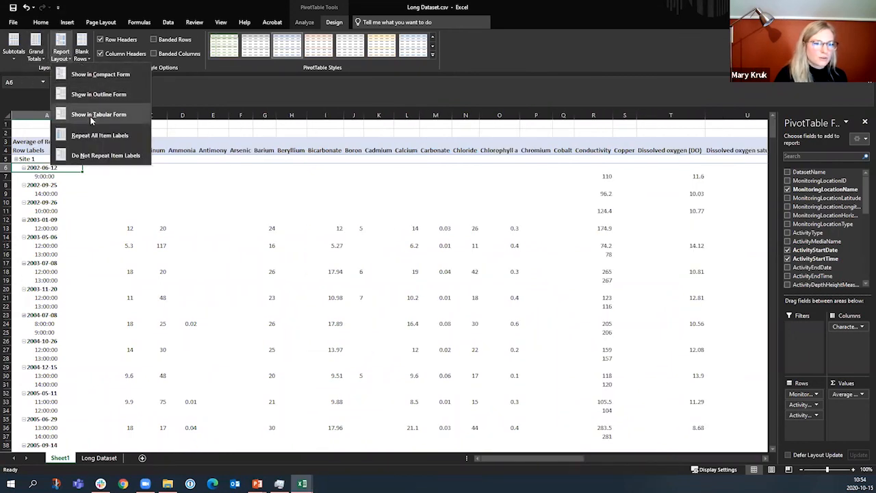
left_click(94, 115)
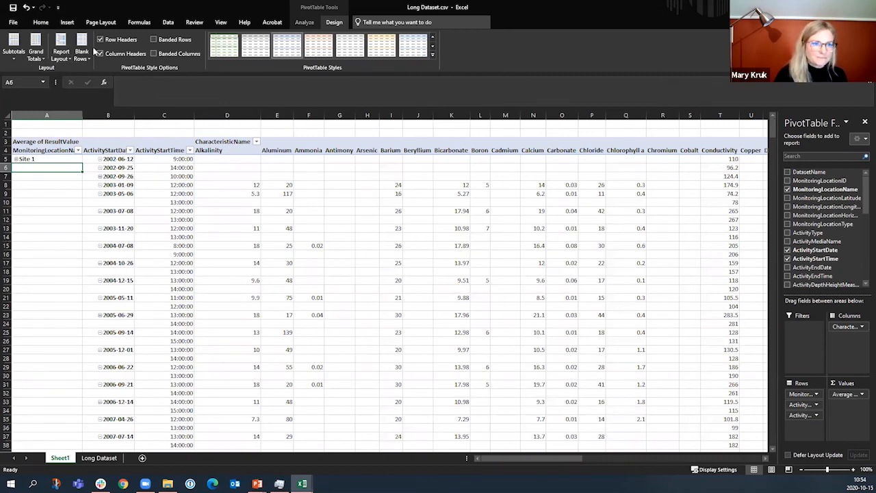
left_click(61, 42)
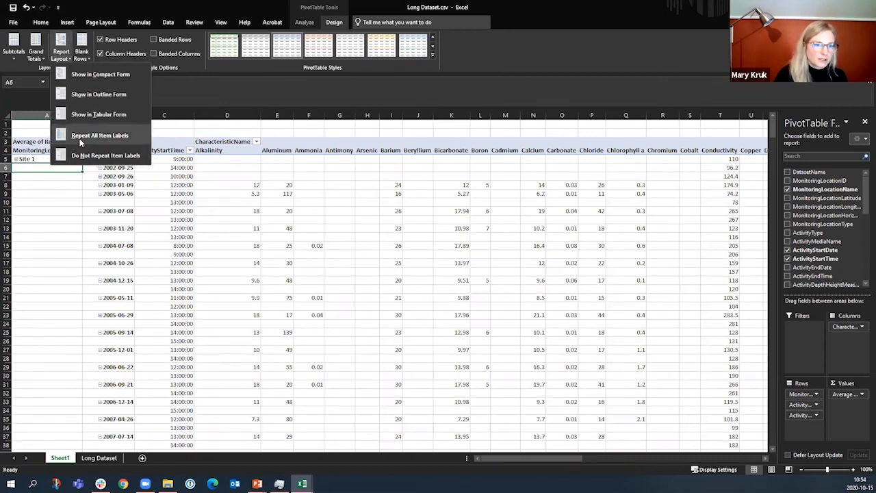
left_click(79, 140)
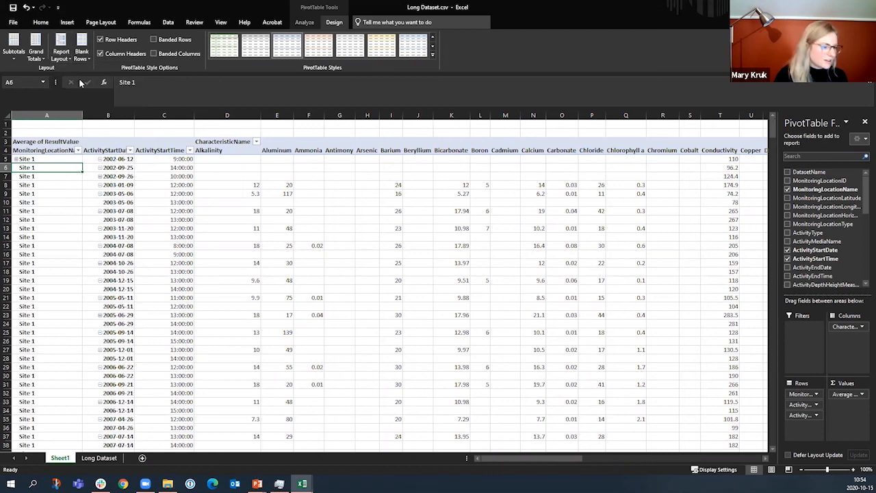
left_click(83, 55)
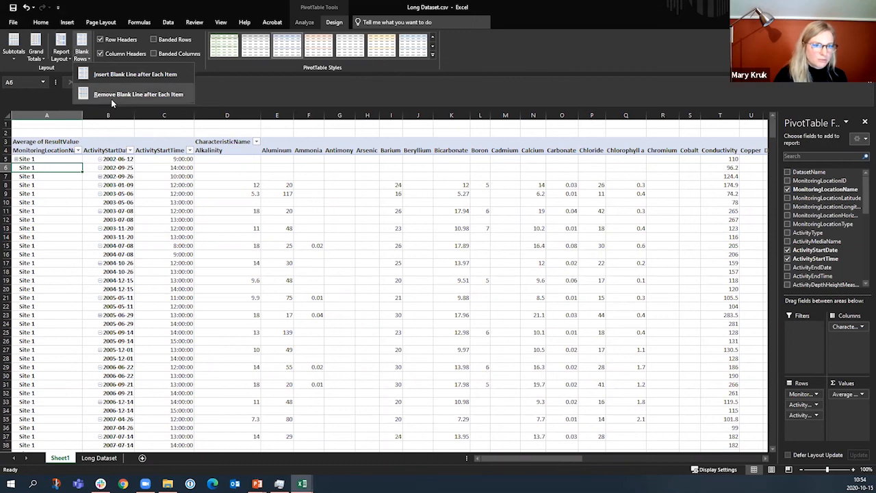
left_click(111, 99)
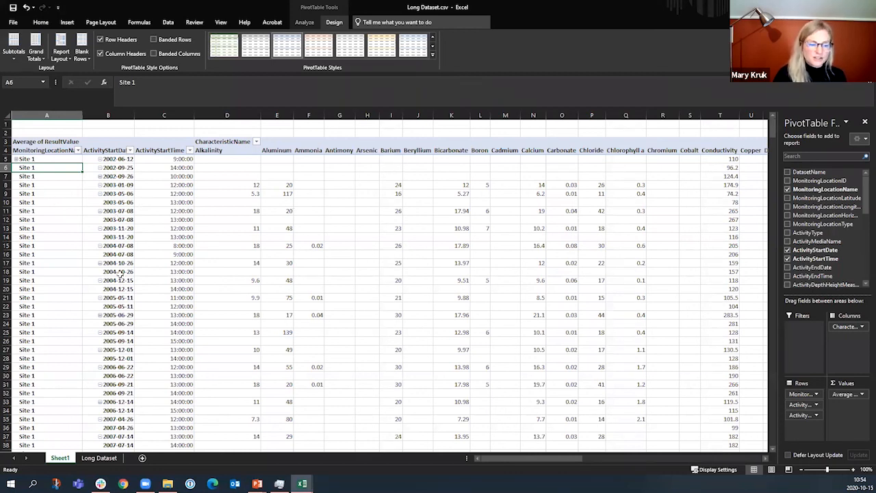
- Switch to the PowerPoint slides, view the Pivot Charts example for water temperature and dissolved oxygen, and return to Excel
mouse_move(275, 265)
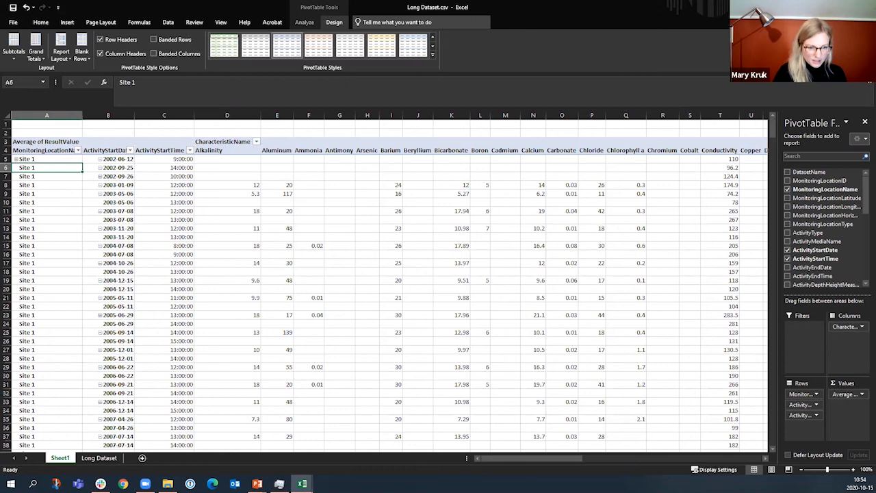
left_click(256, 483)
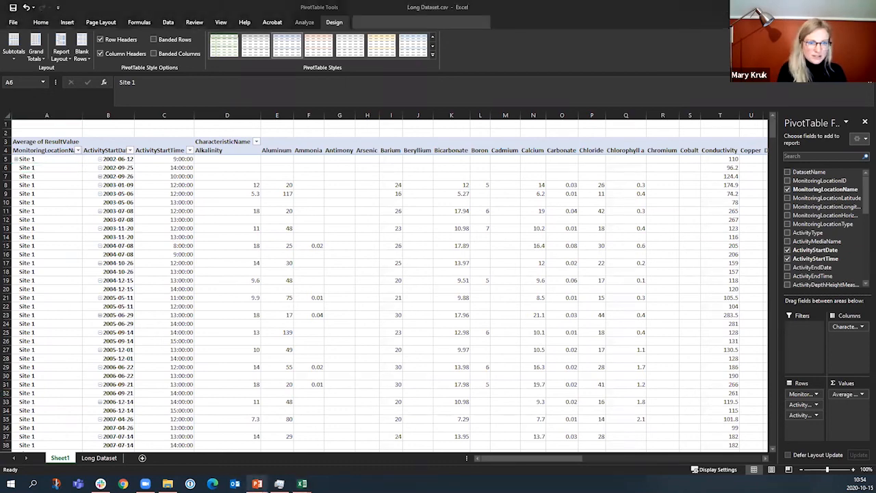
key("Right")
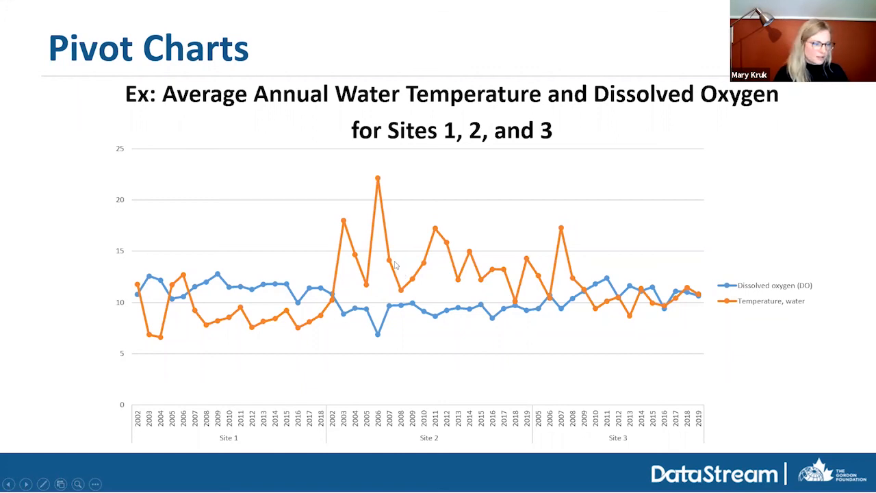
key("alt+Tab")
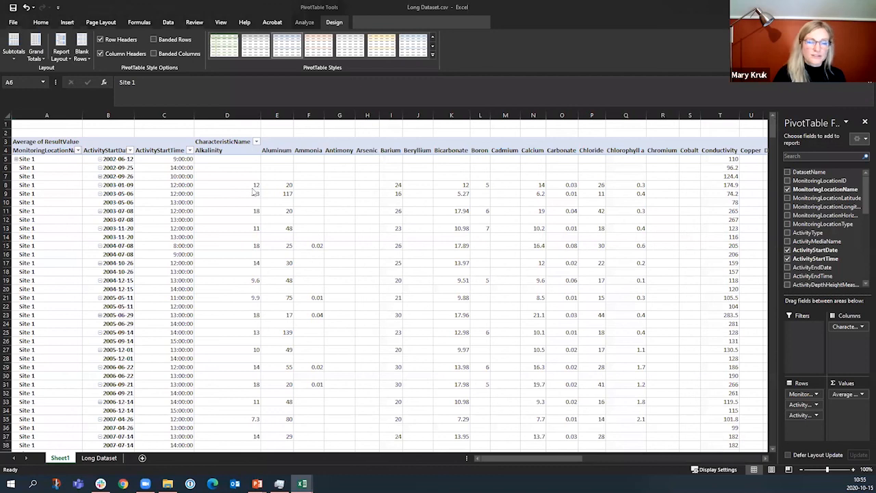
- Insert a Line with Markers pivot chart based on the pivot table
left_click(66, 22)
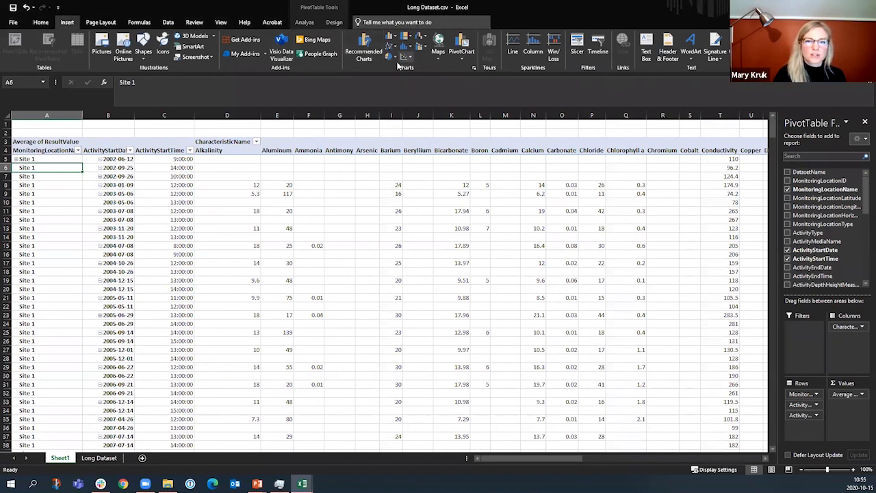
left_click(463, 44)
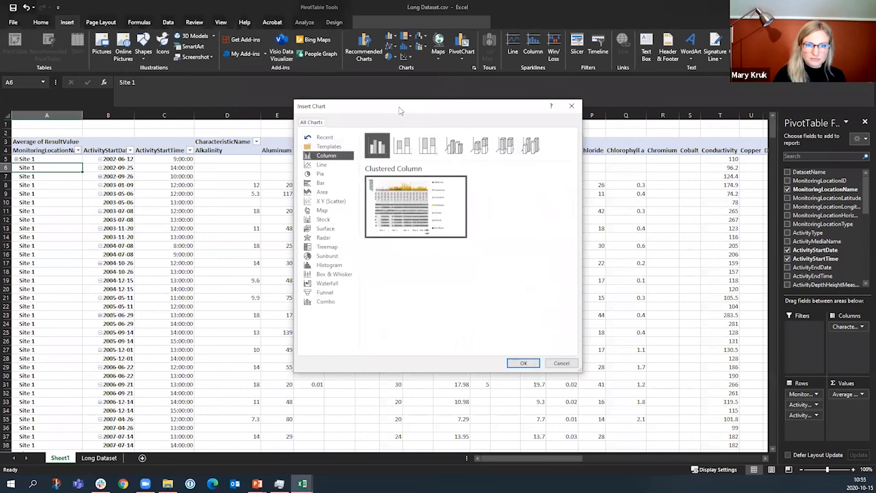
left_click_drag(400, 111, 277, 130)
left_click(199, 183)
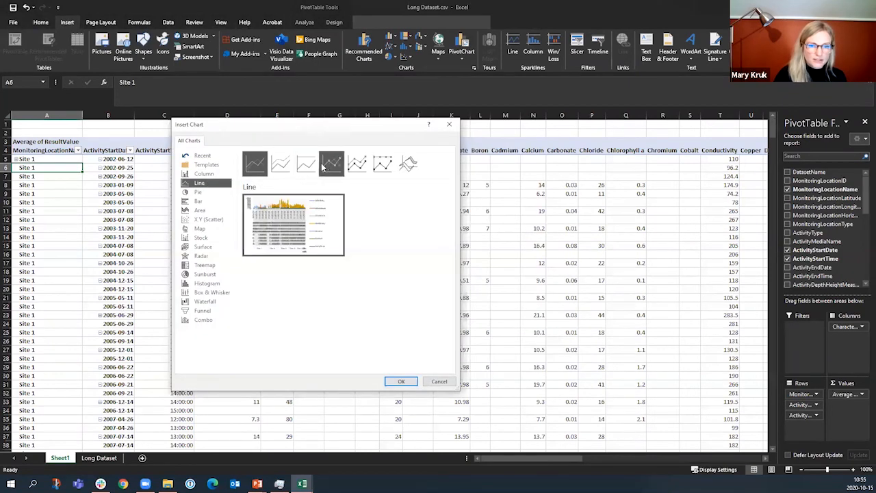
left_click(331, 163)
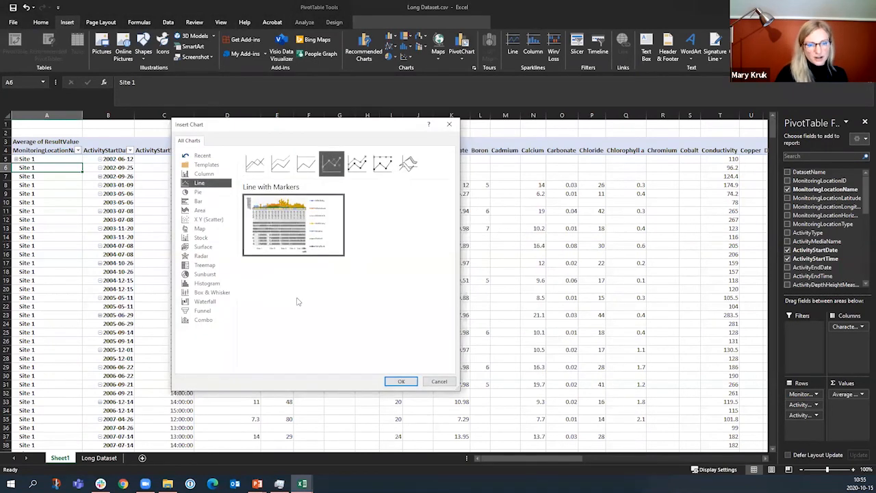
left_click(401, 381)
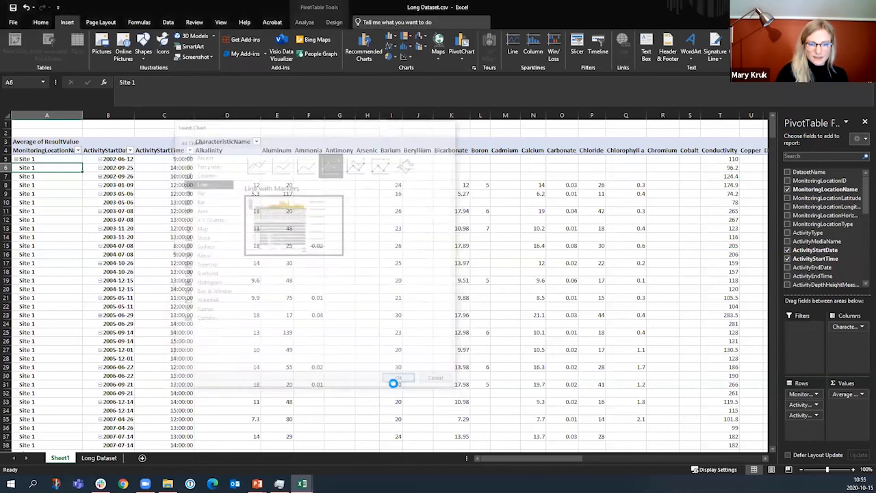
- Enlarge the pivot chart over the data and open its CharacteristicName filter
left_click_drag(279, 219, 205, 167)
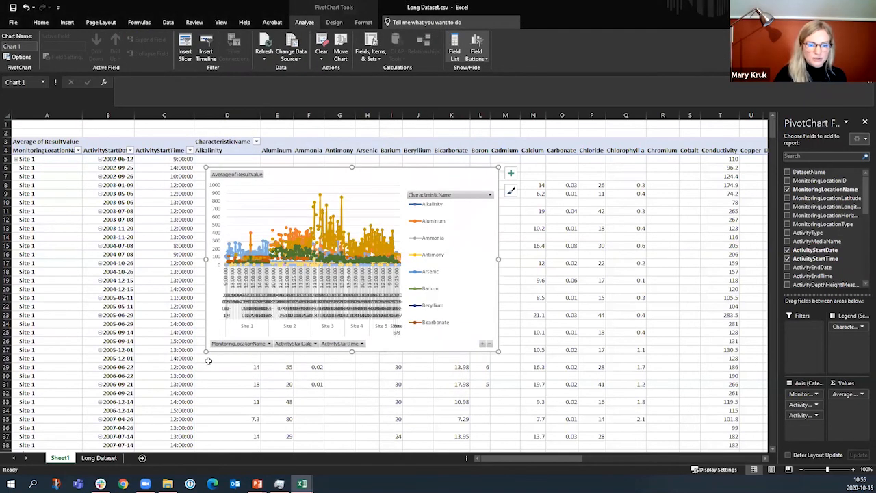
left_click_drag(206, 352, 78, 368)
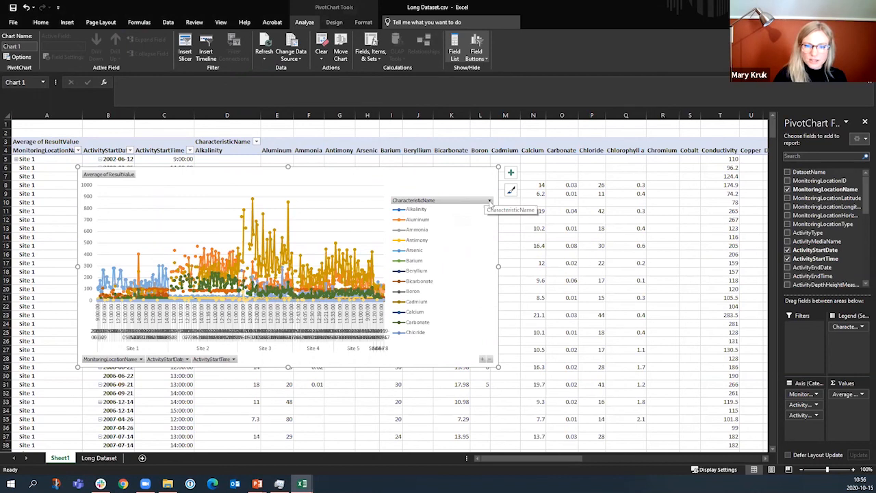
left_click(488, 201)
left_click(394, 286)
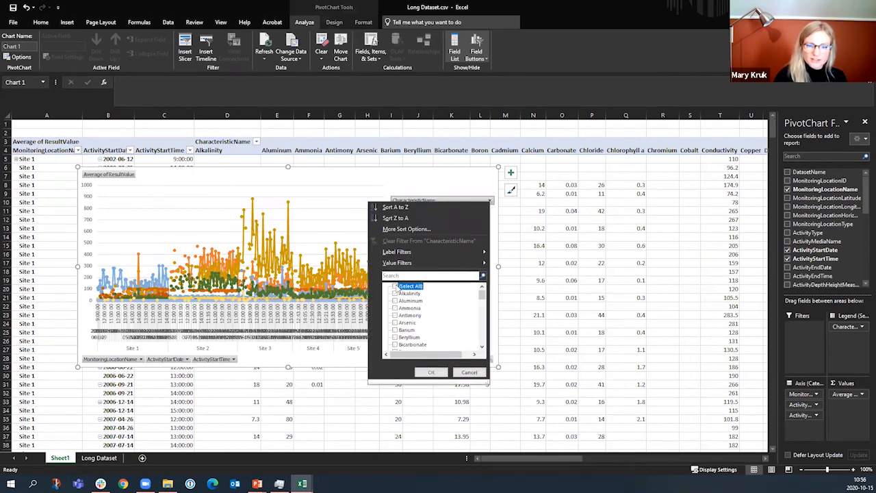
left_click(441, 276)
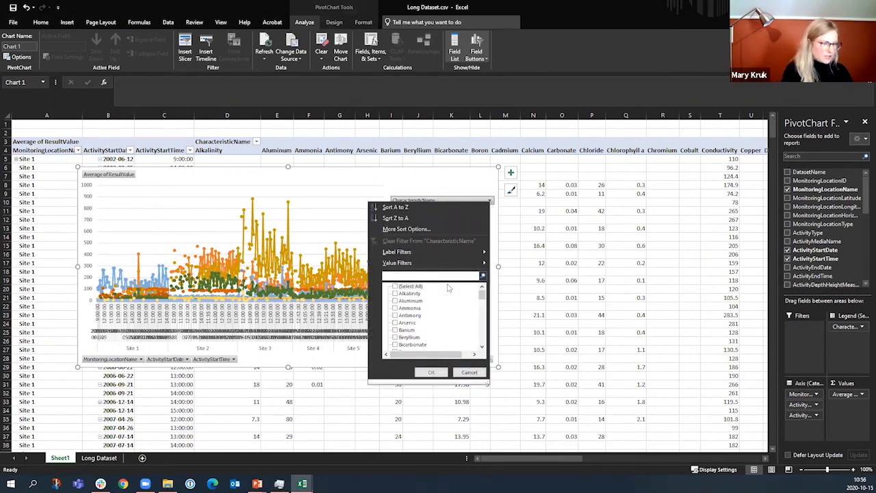
type("temper")
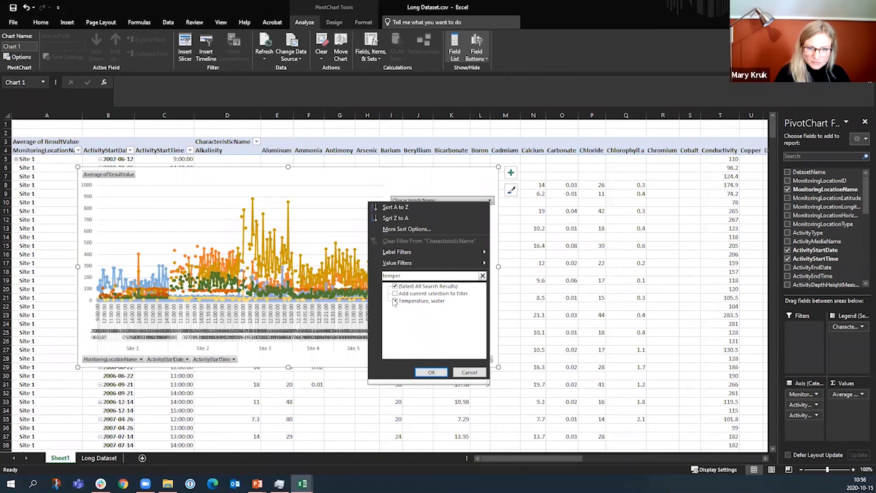
left_click(394, 293)
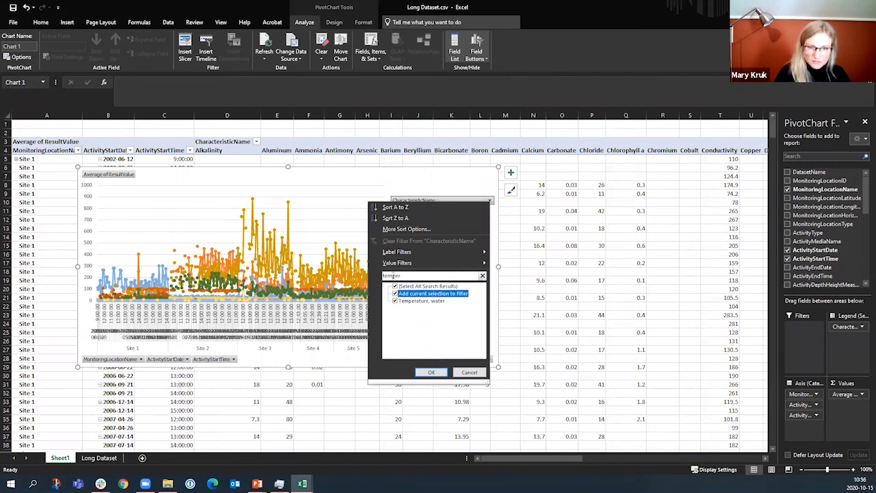
double_click(393, 275)
type("dissolve")
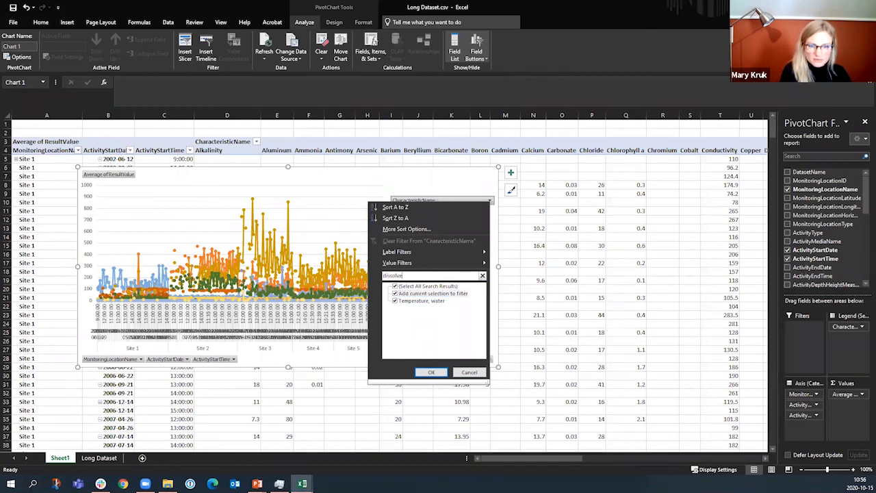
key("BackSpace")
key("BackSpace")
key("BackSpace")
key("BackSpace")
key("BackSpace")
key("BackSpace")
key("BackSpace")
key("BackSpace")
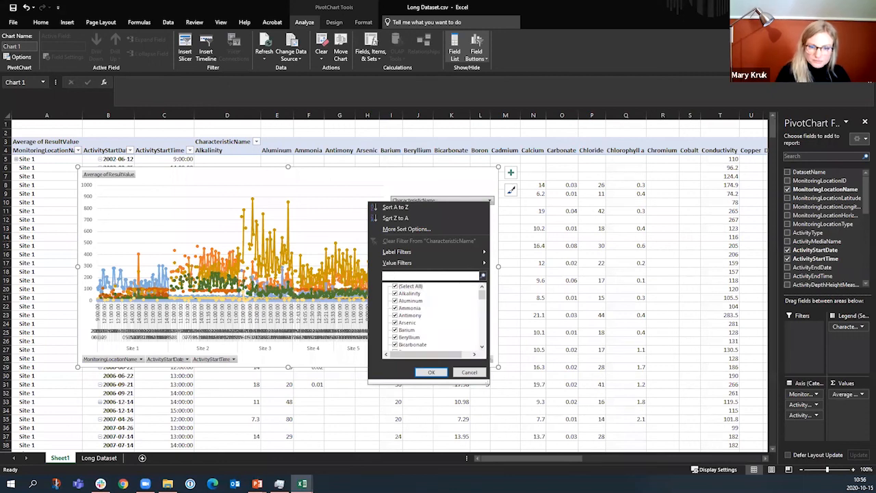
- Filter the chart's CharacteristicName to only Dissolved oxygen (DO) and Temperature, water
left_click(395, 286)
scroll(414, 321, "down", 5)
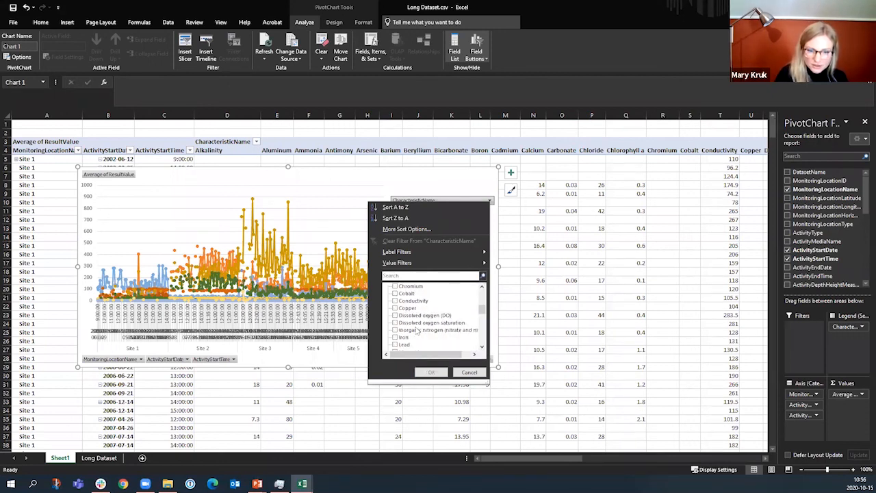
left_click(396, 316)
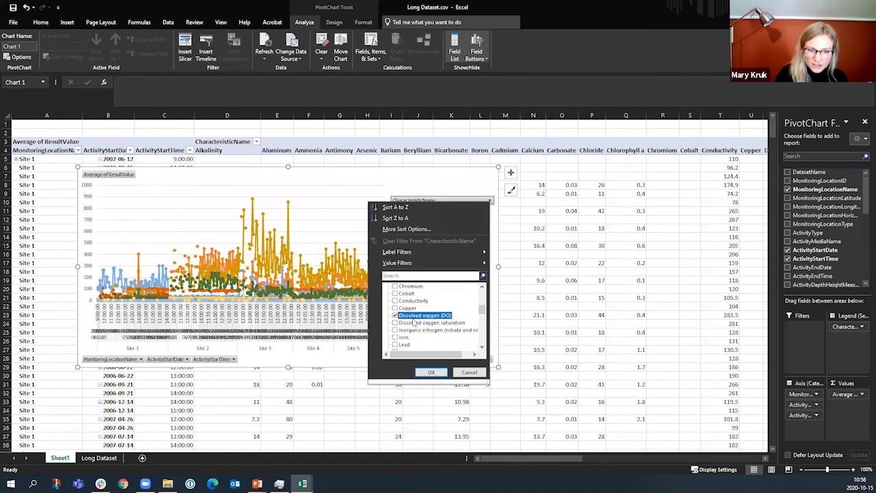
scroll(420, 332, "down", 6)
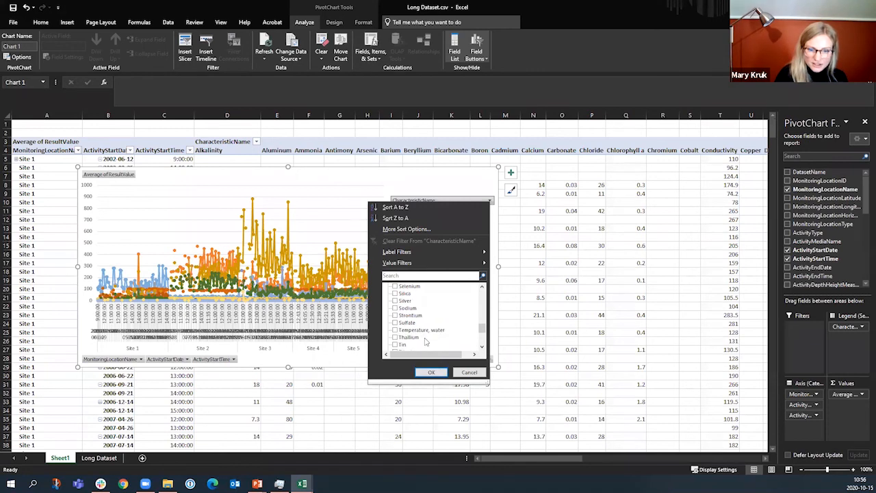
key("Escape")
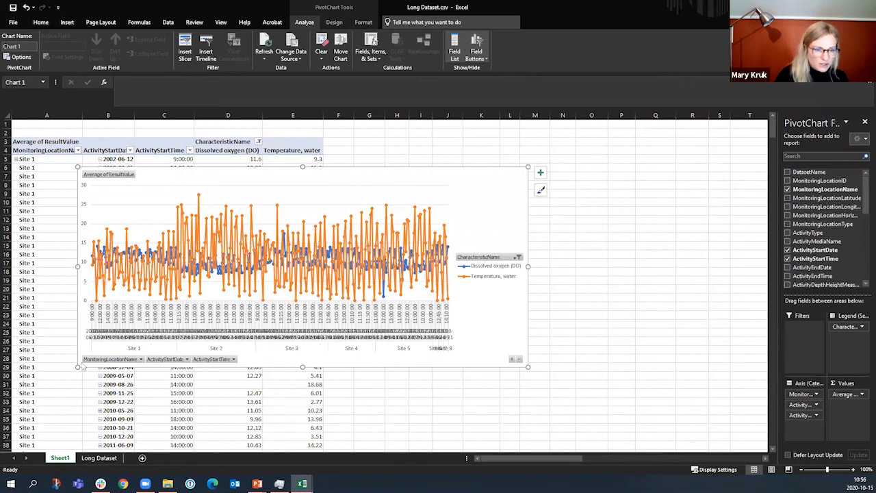
- Filter the chart's MonitoringLocationName to Sites 1, 2 and 3, and collapse the activity start times on its axis
left_click(140, 359)
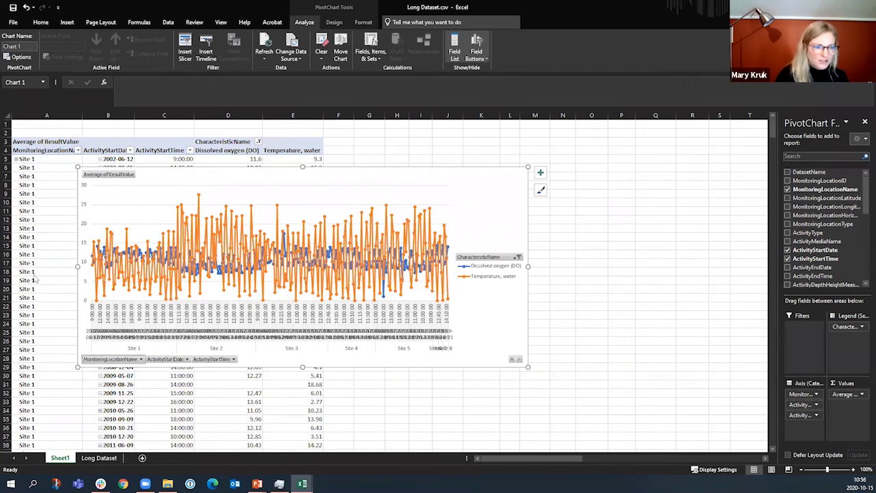
left_click(41, 261)
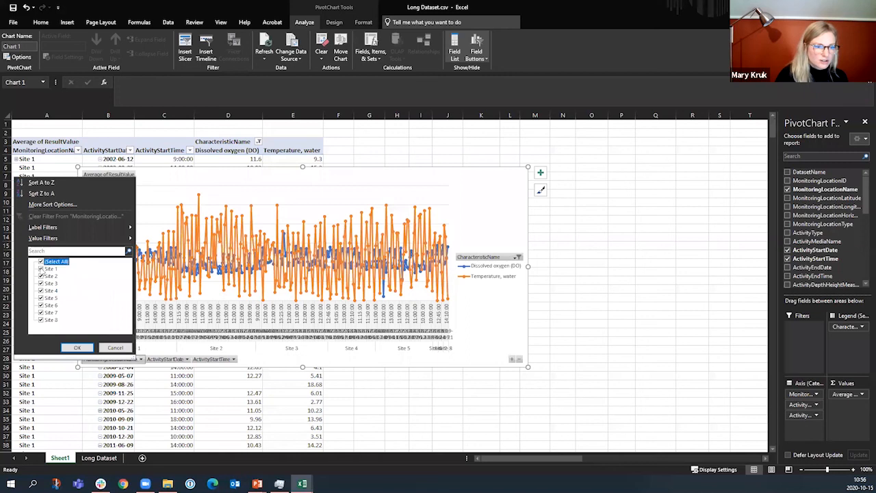
left_click(41, 269)
left_click(41, 283)
left_click(77, 348)
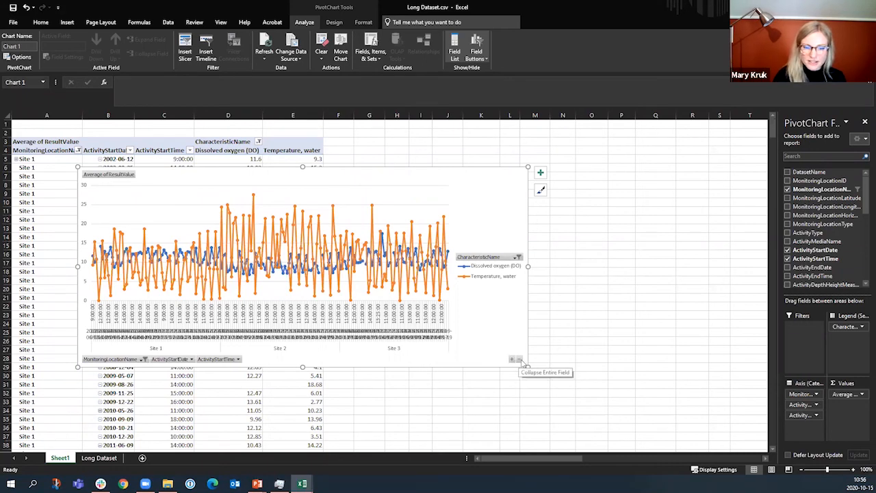
left_click(520, 359)
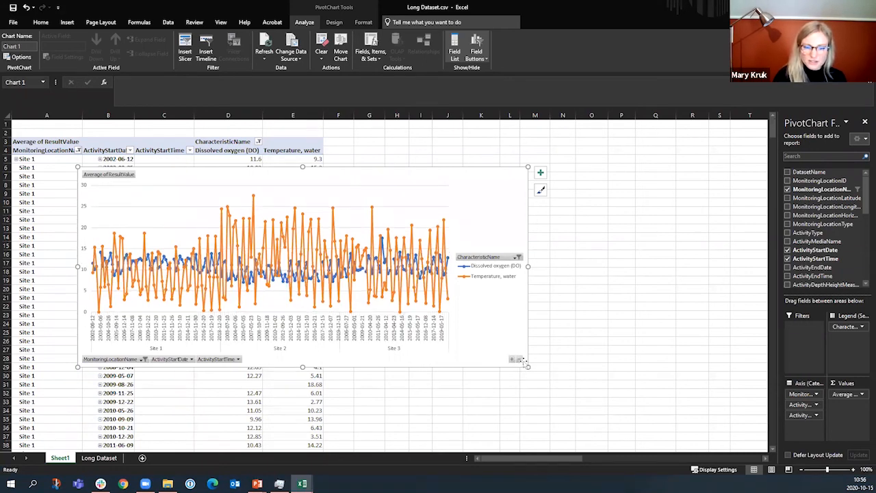
- Group the pivot table's activity start dates by Years only, and collapse the chart's axis to one point per year for each site
mouse_move(429, 165)
left_mouse_down()
mouse_move(450, 162)
mouse_move(405, 153)
mouse_move(420, 149)
mouse_move(421, 158)
left_mouse_up()
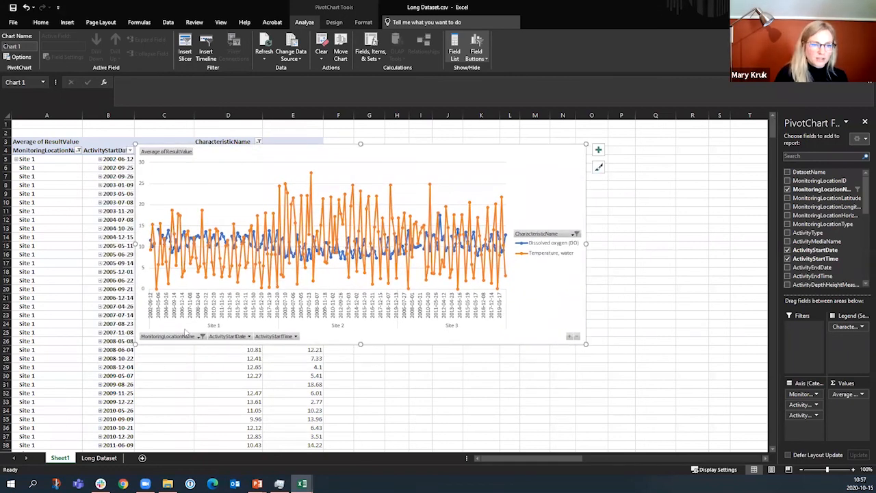
left_click(119, 171)
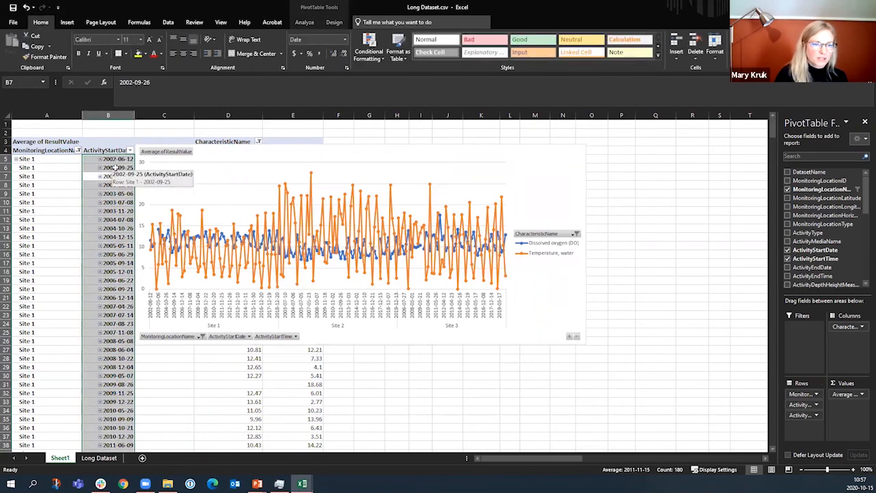
right_click(115, 168)
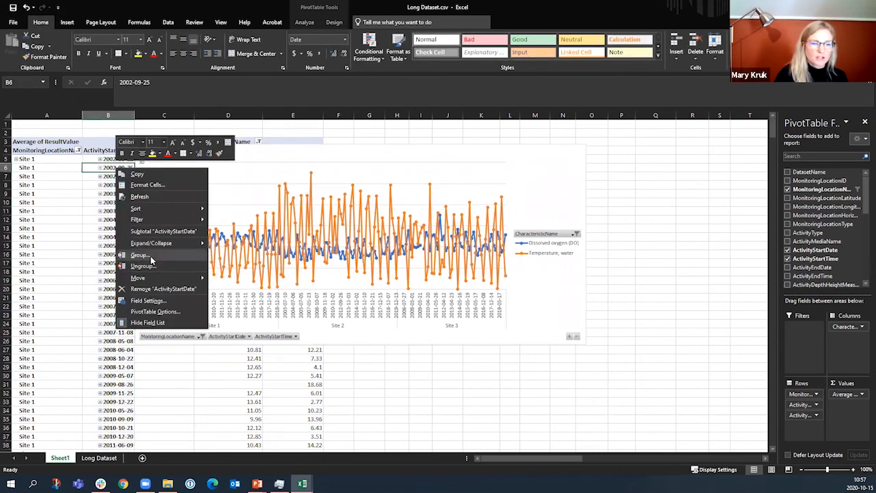
left_click(152, 258)
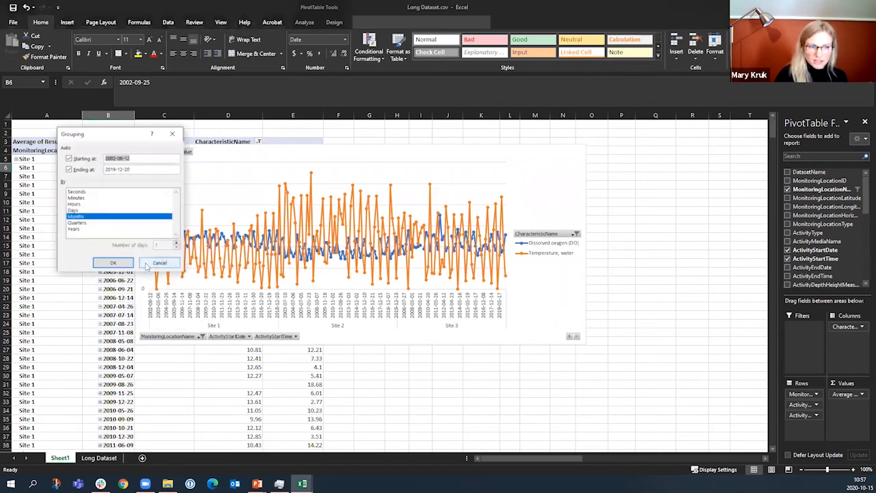
left_click(81, 228)
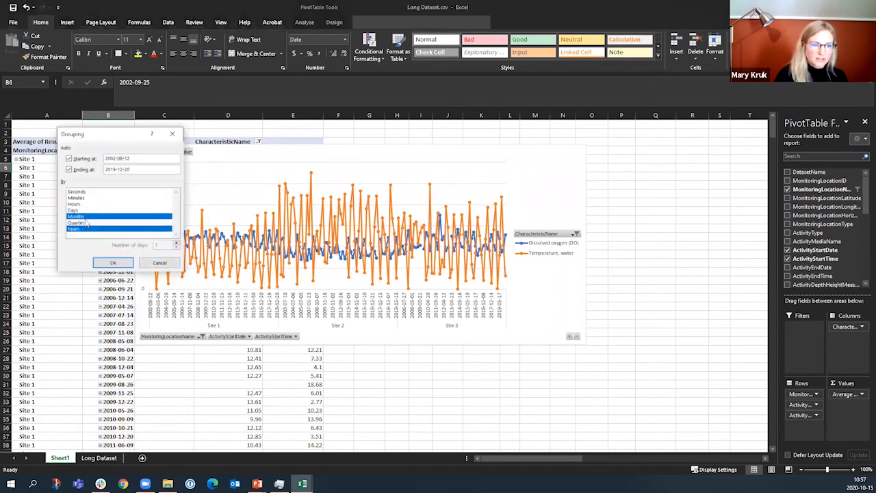
left_click(79, 216)
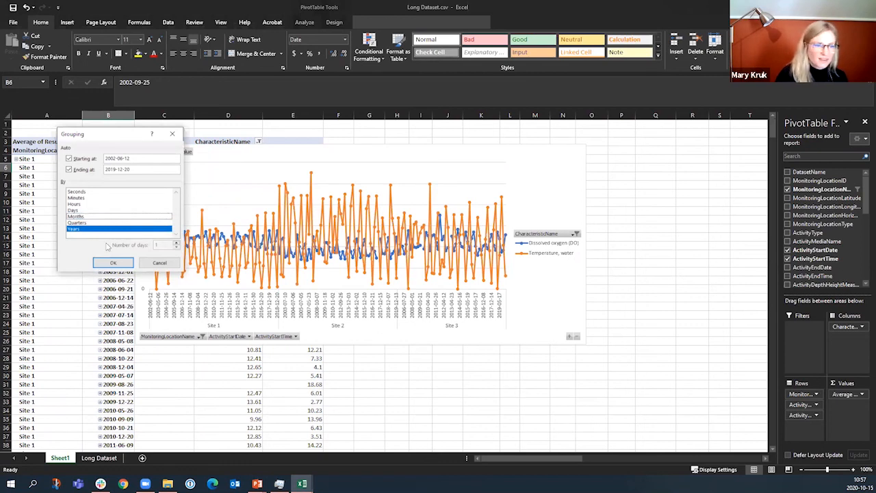
left_click(113, 262)
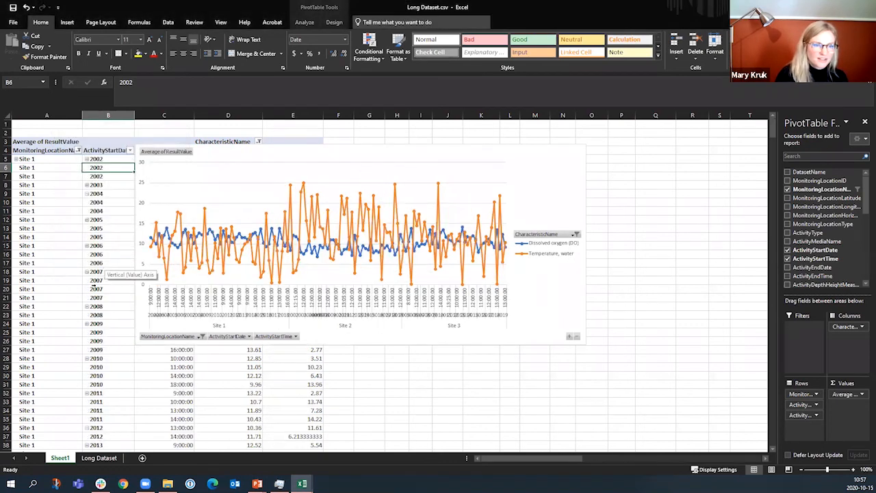
left_click_drag(382, 150, 290, 152)
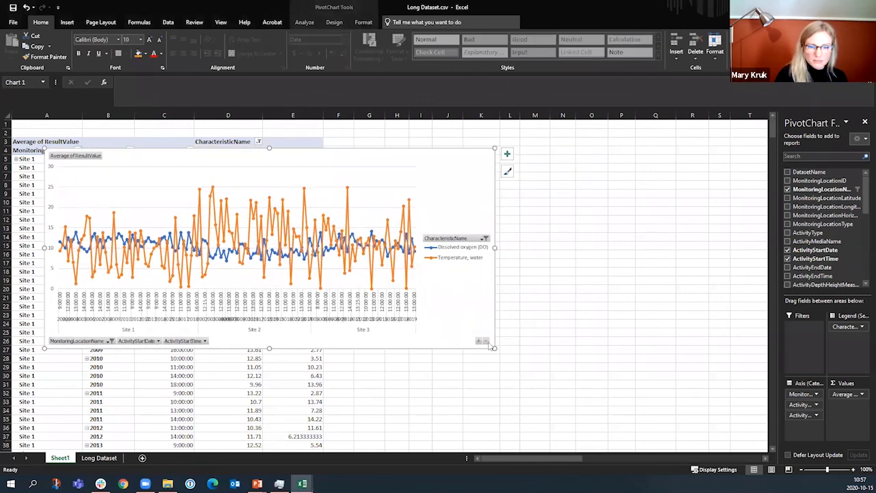
left_click(485, 340)
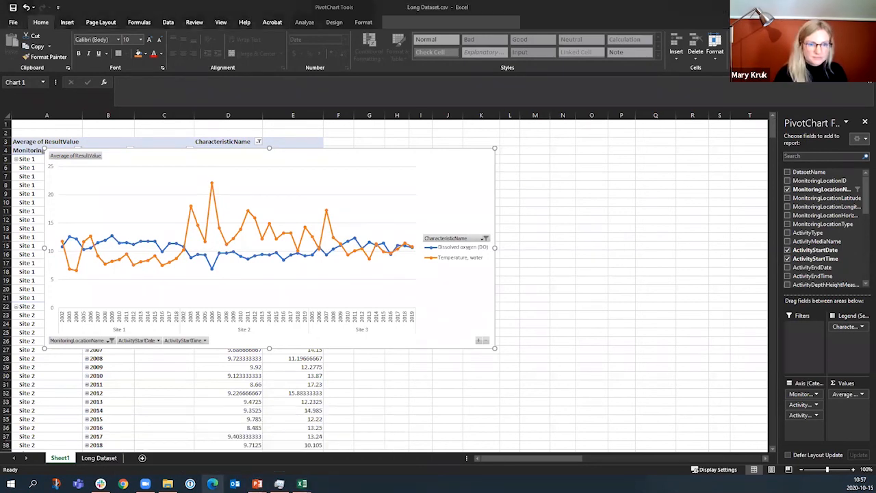
- Switch to the PowerPoint slides and view the Pivot Charts example, the Exercises slide and the closing slide
key("alt+Tab")
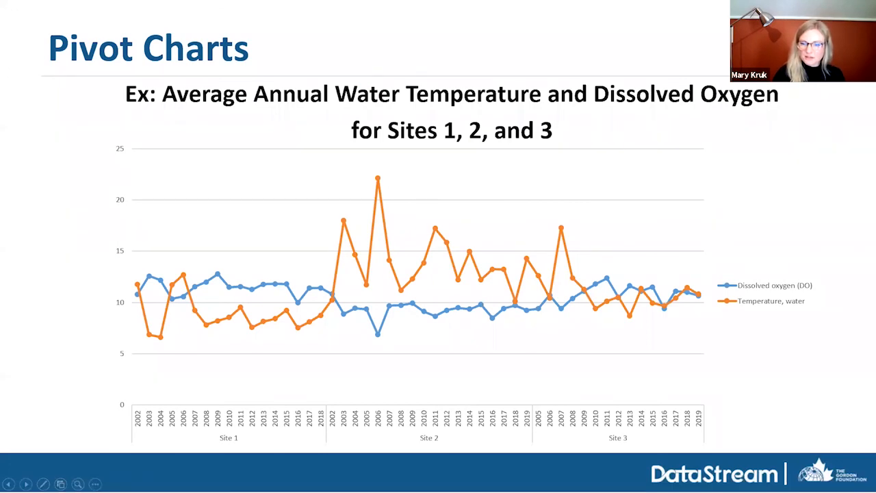
left_click(431, 352)
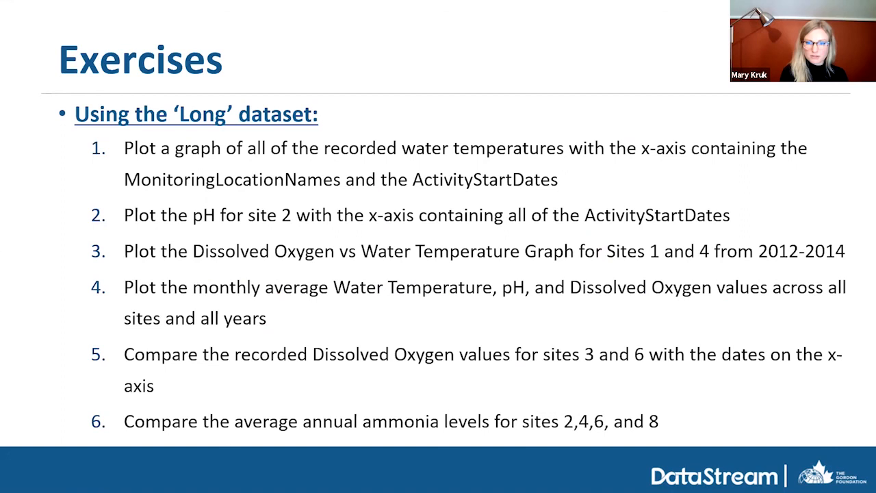
key("Right")
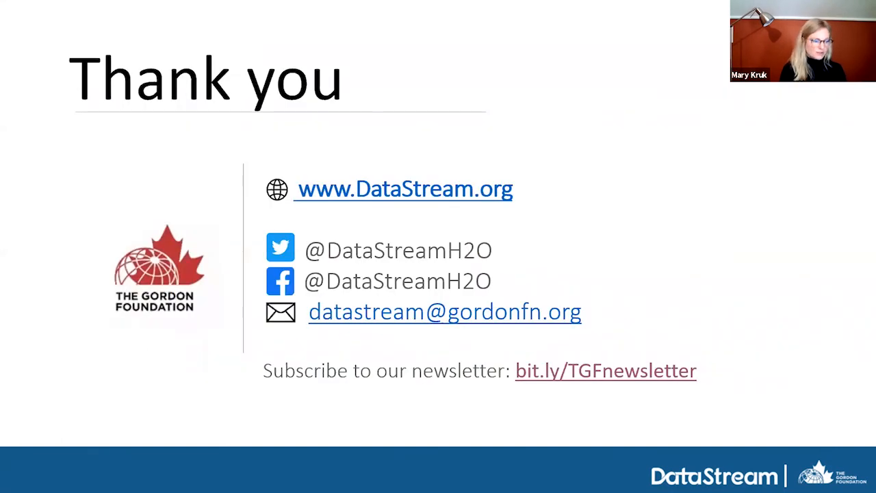